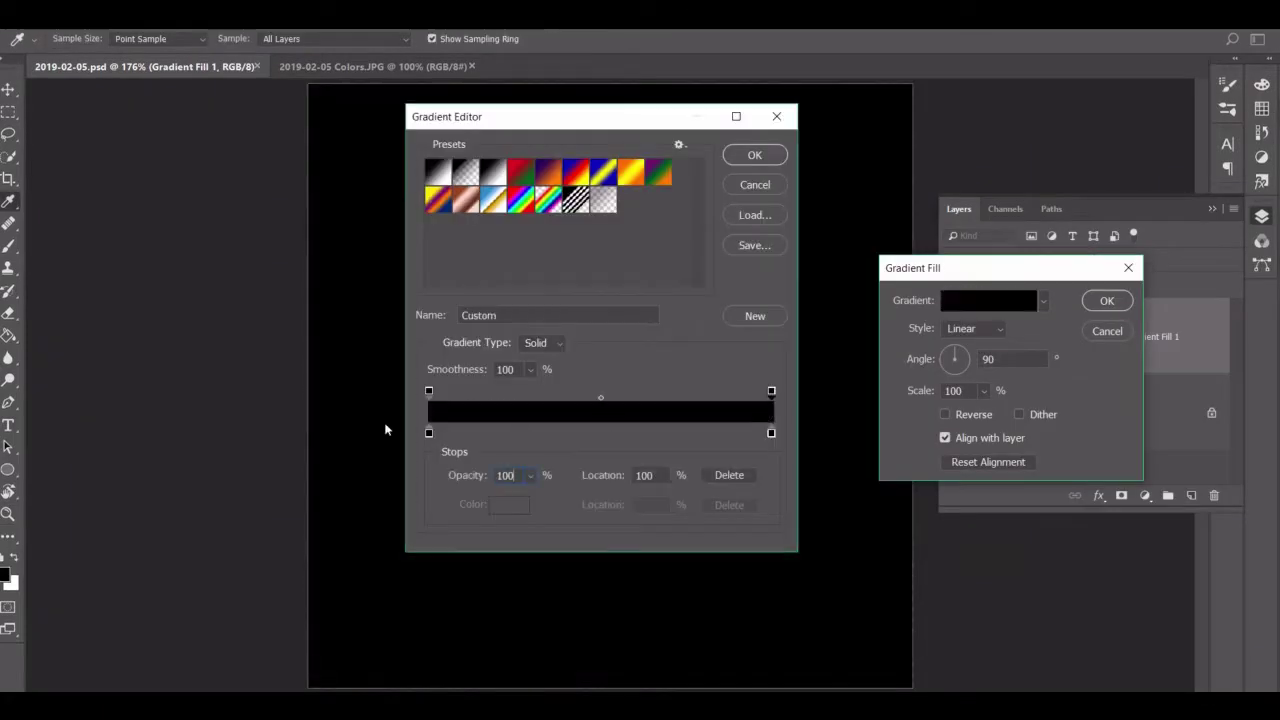
# Step: Set the gradient stops to dark crimson, e53538 red and ffe3b8 peach
pyautogui.click(429, 432)
pyautogui.click(509, 504)
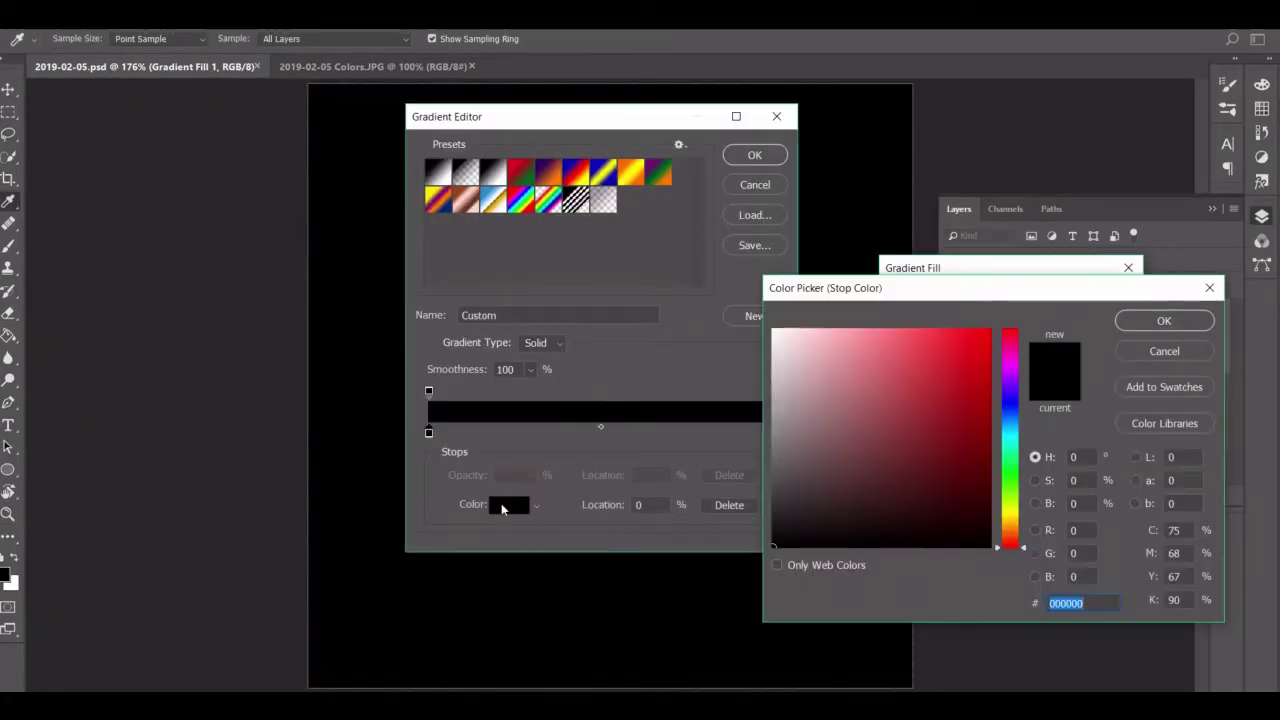
pyautogui.press('Return')
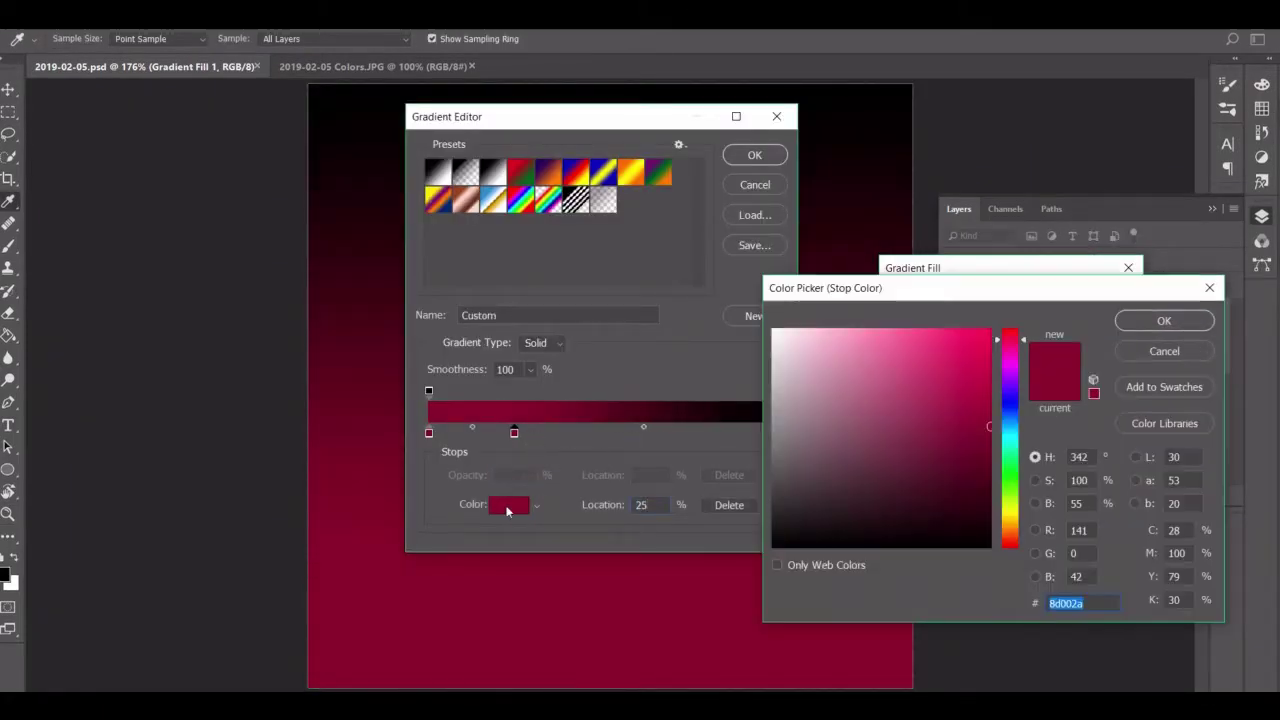
pyautogui.click(505, 507)
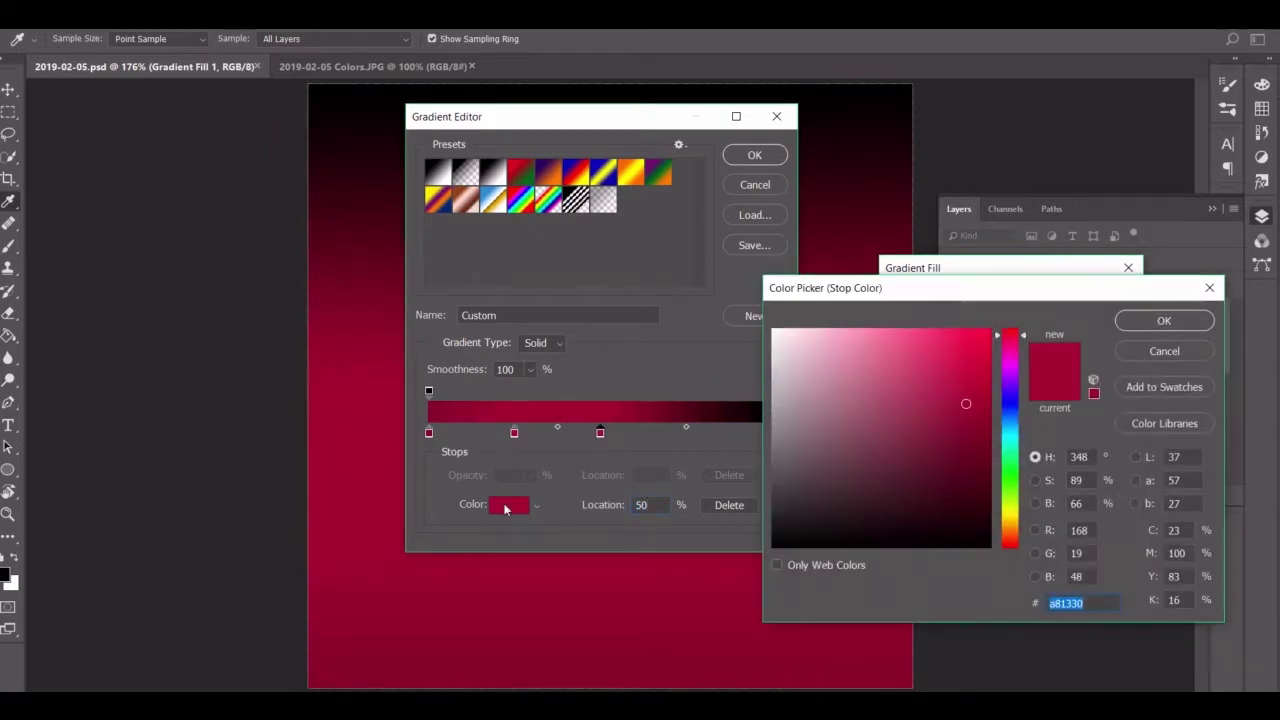
pyautogui.write('e53538')
pyautogui.press('Return')
pyautogui.click(686, 432)
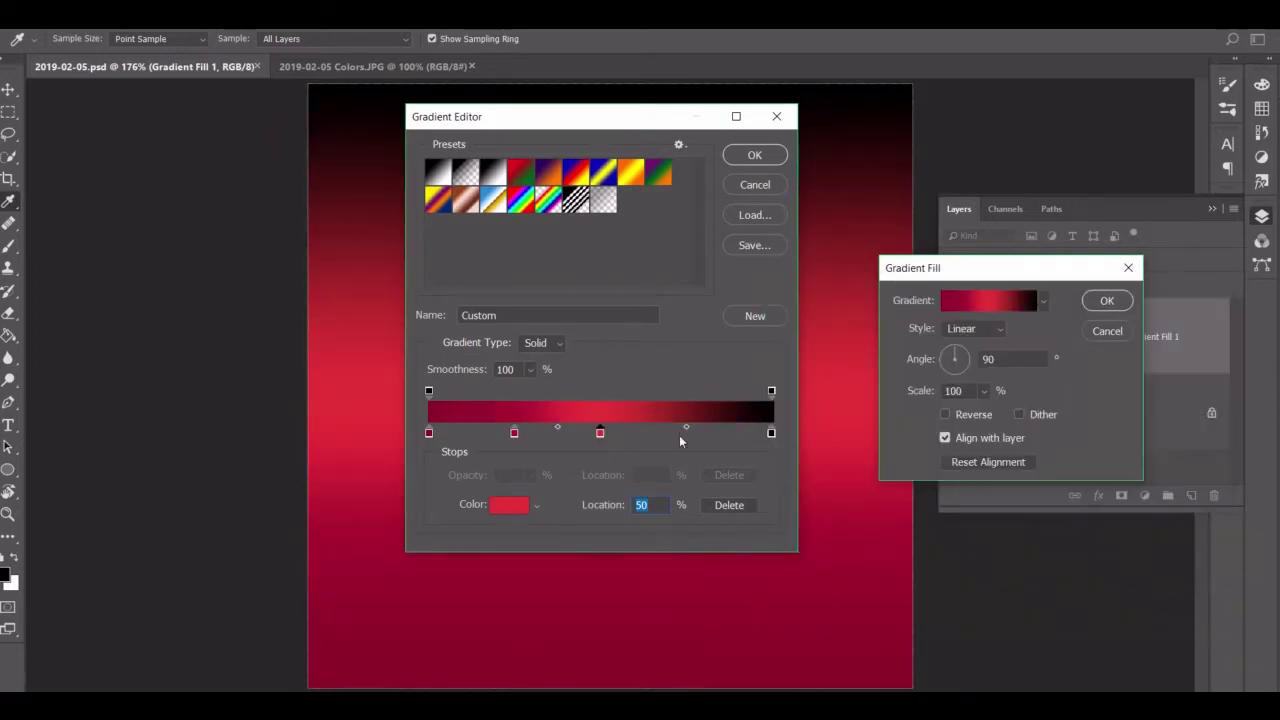
pyautogui.click(510, 505)
pyautogui.press('Return')
pyautogui.click(772, 432)
pyautogui.click(507, 498)
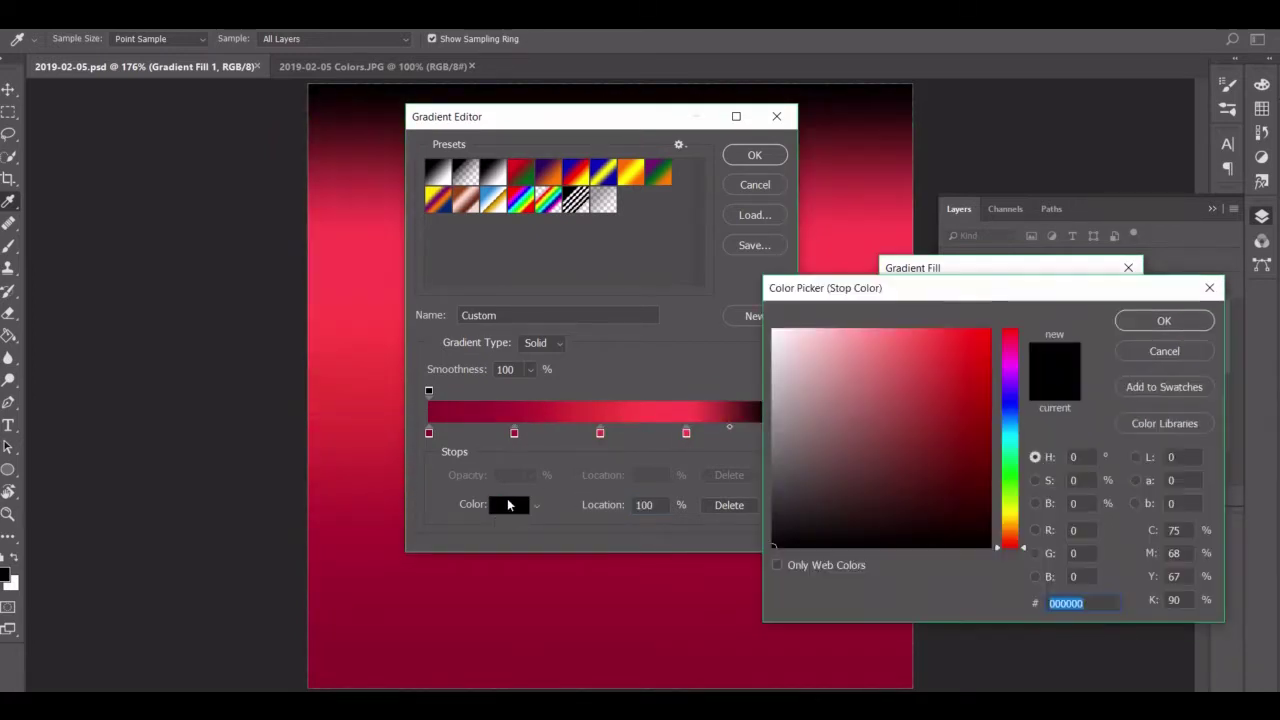
pyautogui.write('ffe3b8')
pyautogui.press('Return')
pyautogui.press('Return')
# Step: Make the gradient radial, shift the last transition toward the peach end, and apply it
pyautogui.click(975, 328)
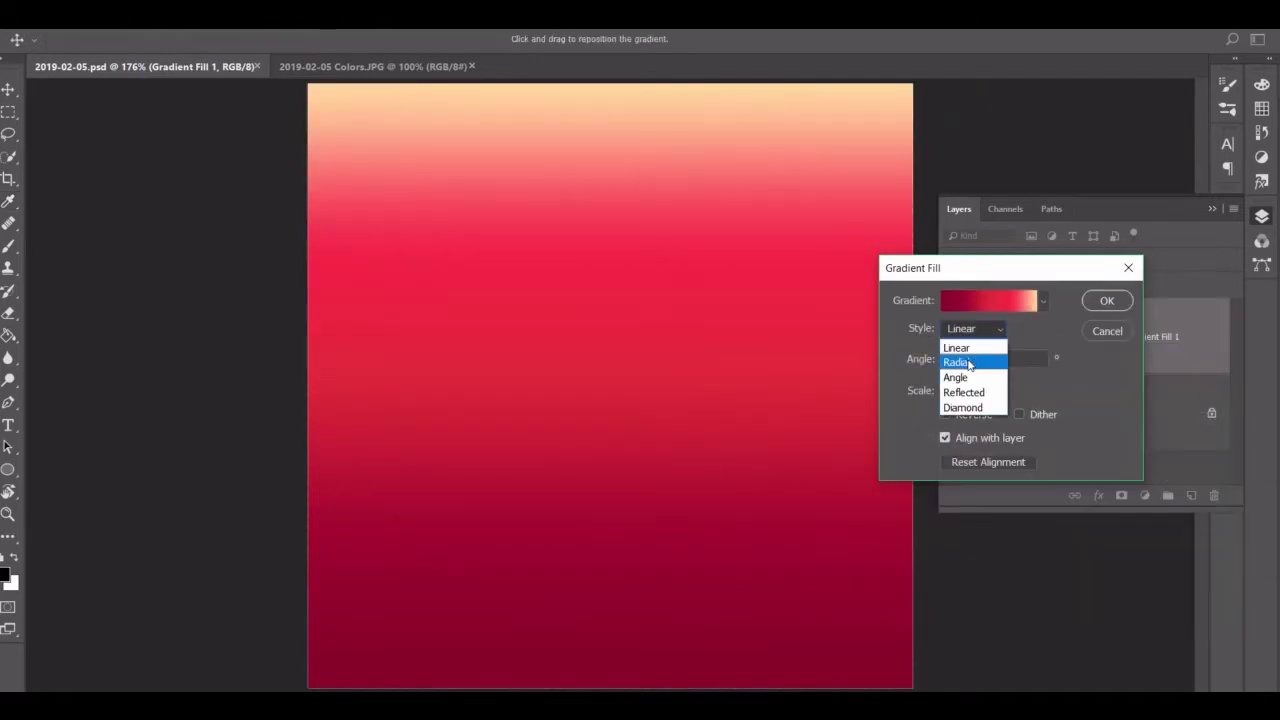
pyautogui.click(965, 361)
pyautogui.click(988, 300)
pyautogui.click(771, 433)
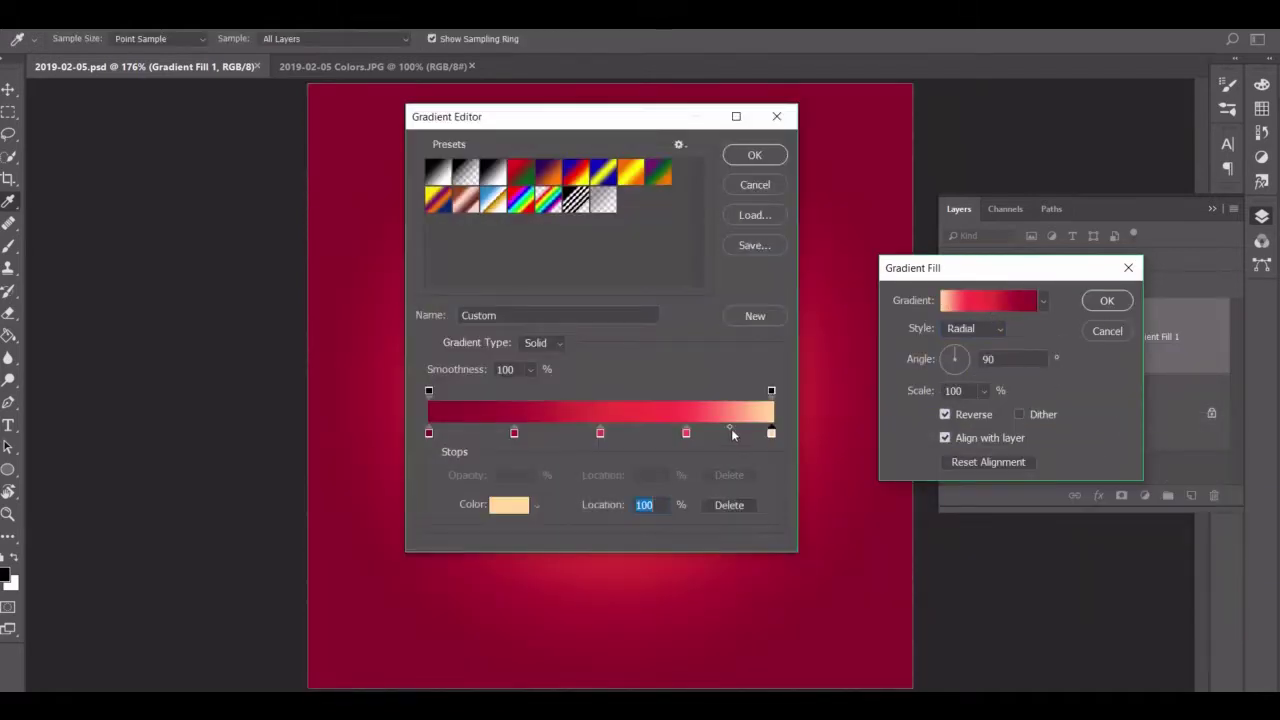
pyautogui.moveTo(729, 430); pyautogui.dragTo(659, 434)
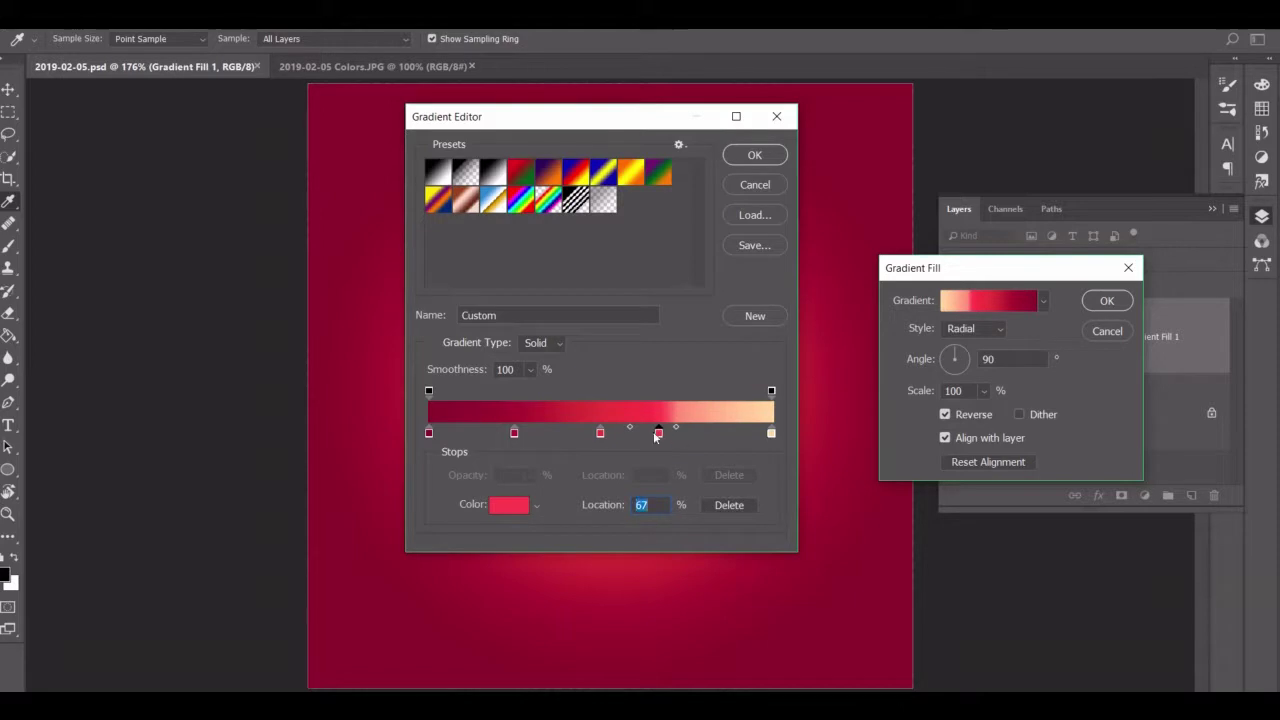
pyautogui.click(600, 433)
pyautogui.click(514, 433)
pyautogui.click(752, 158)
pyautogui.click(1107, 300)
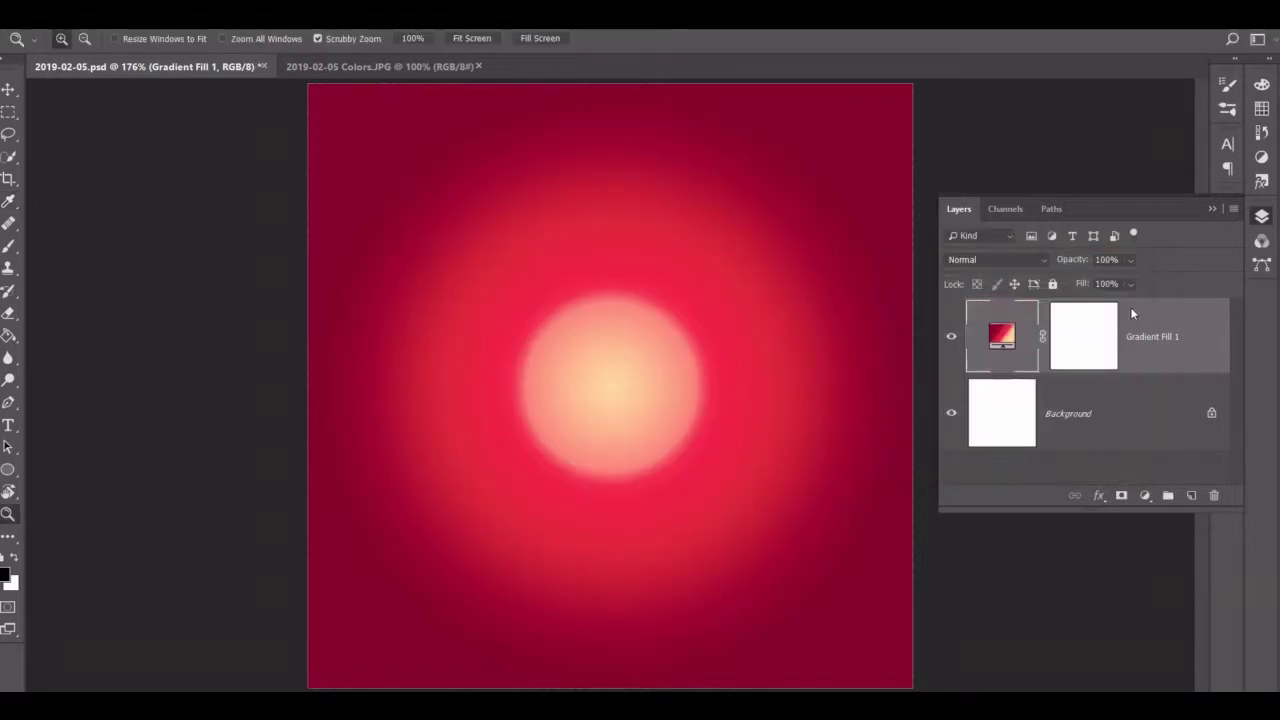
# Step: In Colors.JPG, draw a circular elliptical selection around the pig emblem
pyautogui.click(380, 66)
pyautogui.click(540, 38)
pyautogui.click(9, 111)
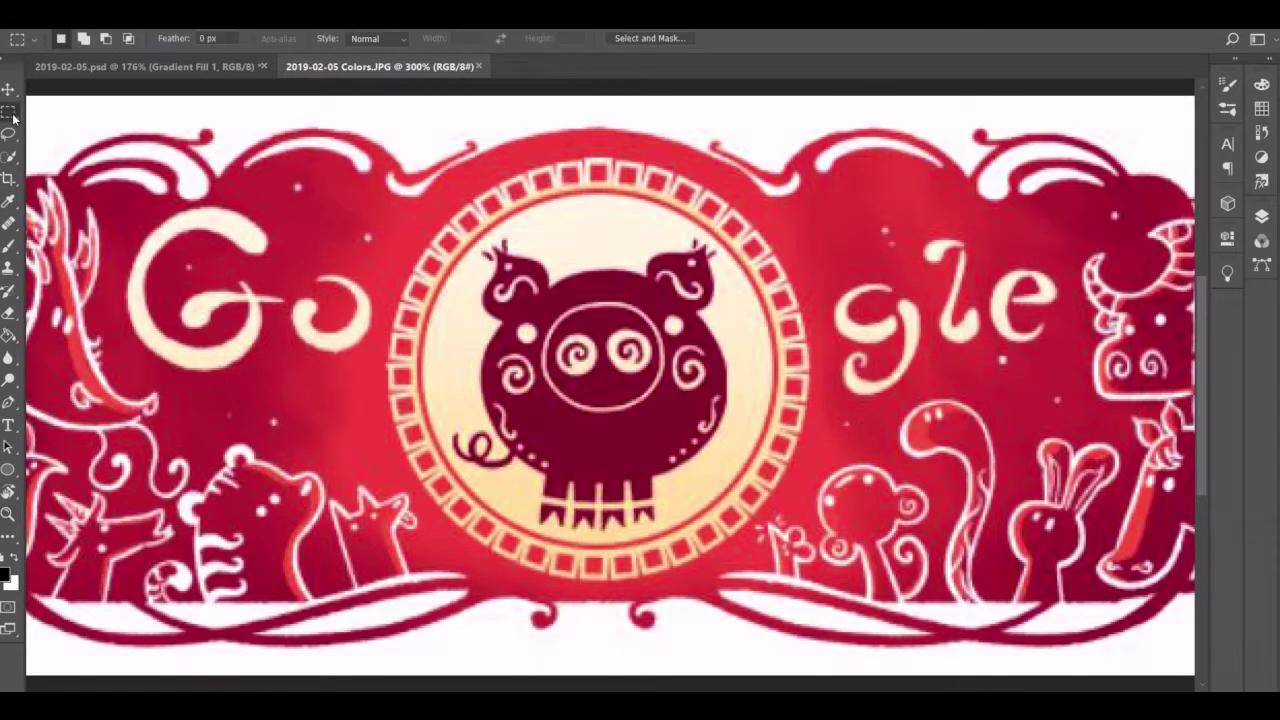
pyautogui.rightClick(13, 118)
pyautogui.click(70, 132)
pyautogui.moveTo(396, 177); pyautogui.dragTo(400, 190)
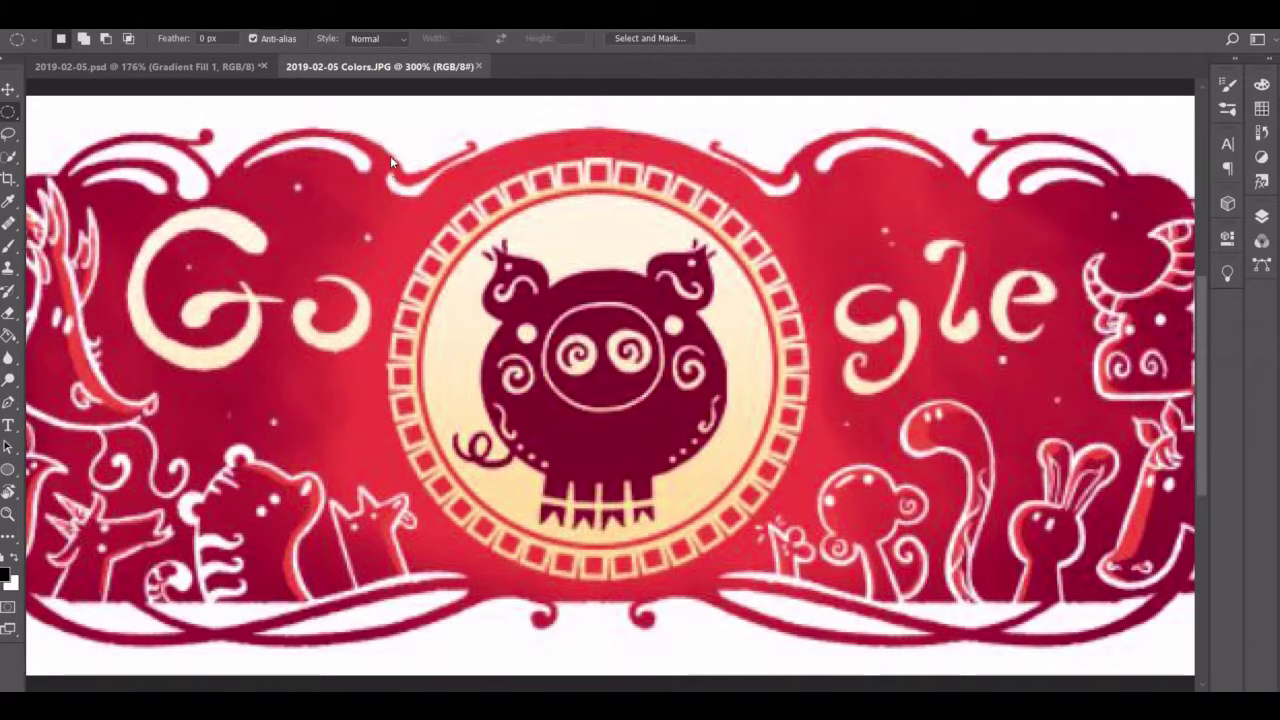
pyautogui.moveTo(390, 156); pyautogui.dragTo(820, 585)
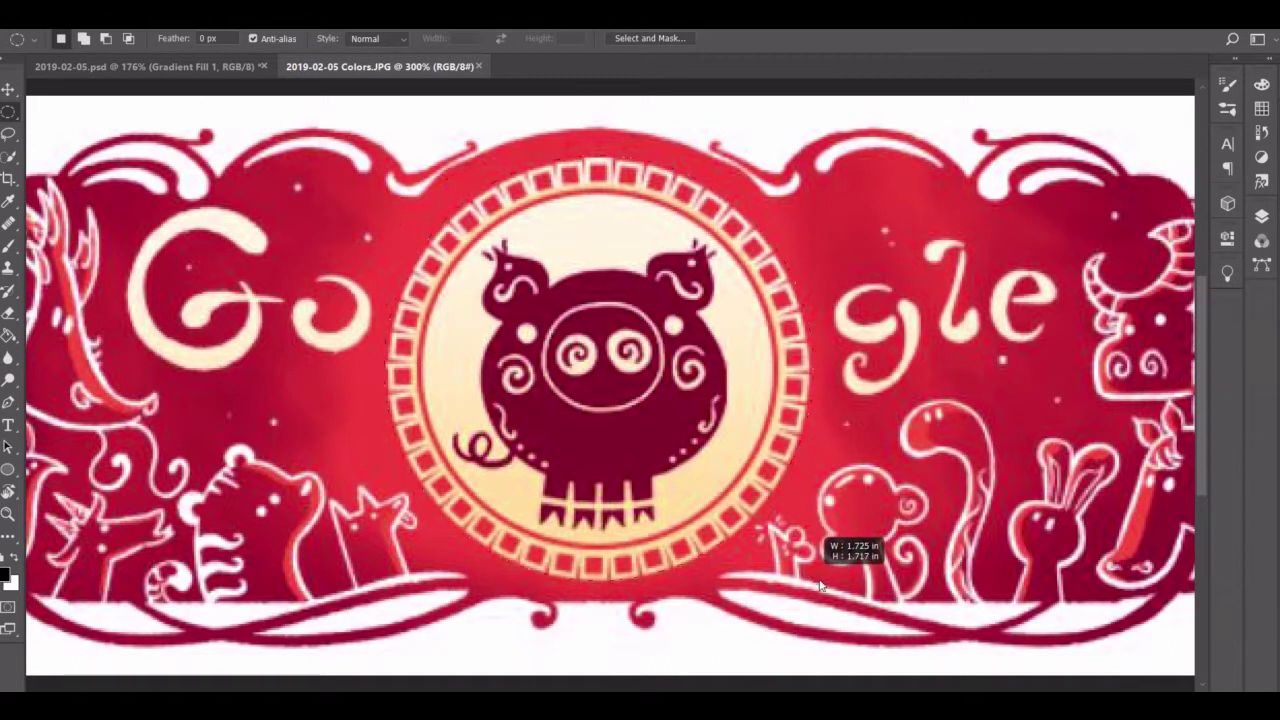
# Step: Copy the emblem and paste it into the mandala document
pyautogui.hotkey('ctrl', 'Tab')
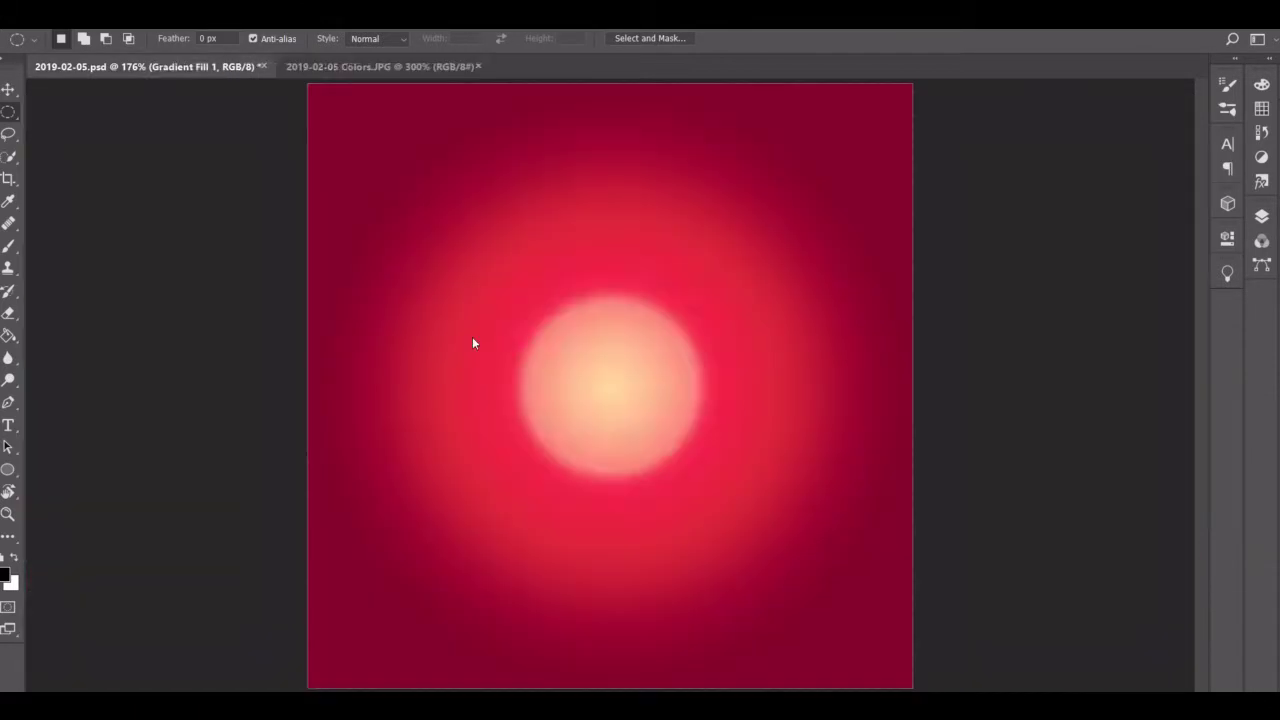
pyautogui.hotkey('ctrl', 'v')
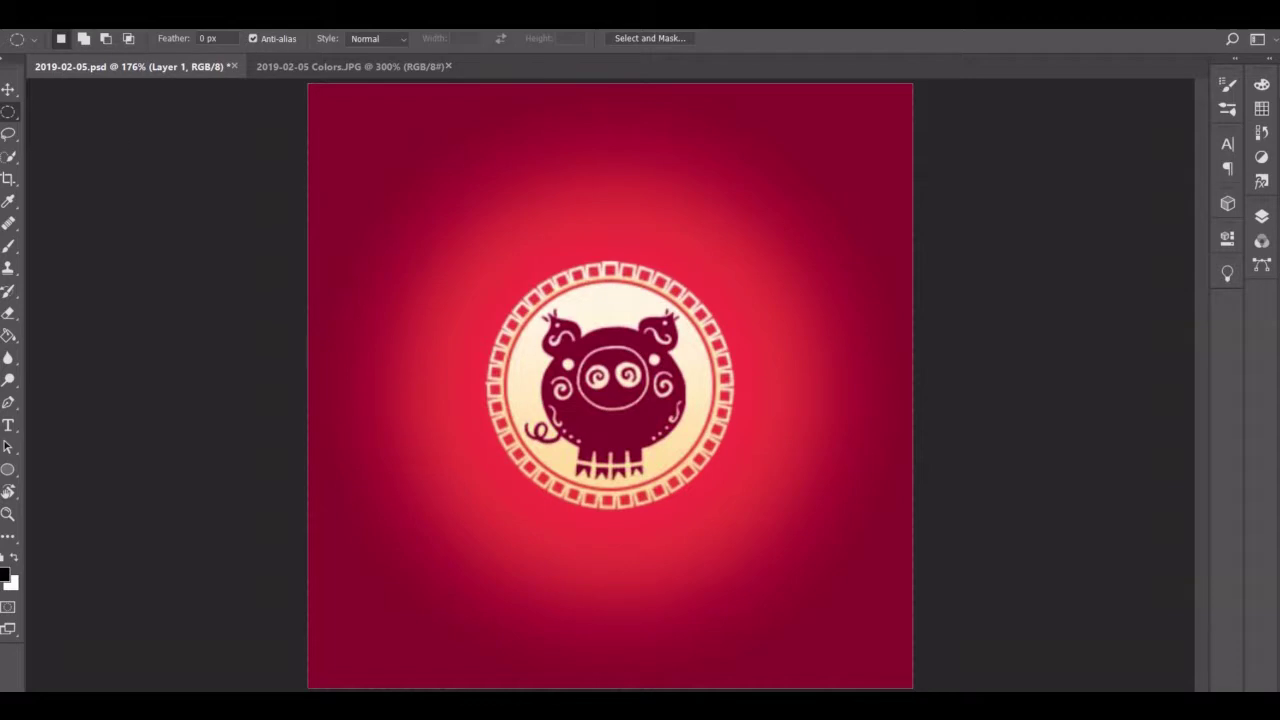
pyautogui.hotkey('ctrl', 't')
# Step: Scale the pig emblem to about 68%, centre it, and make white the foreground colour
pyautogui.moveTo(483, 263); pyautogui.dragTo(553, 358)
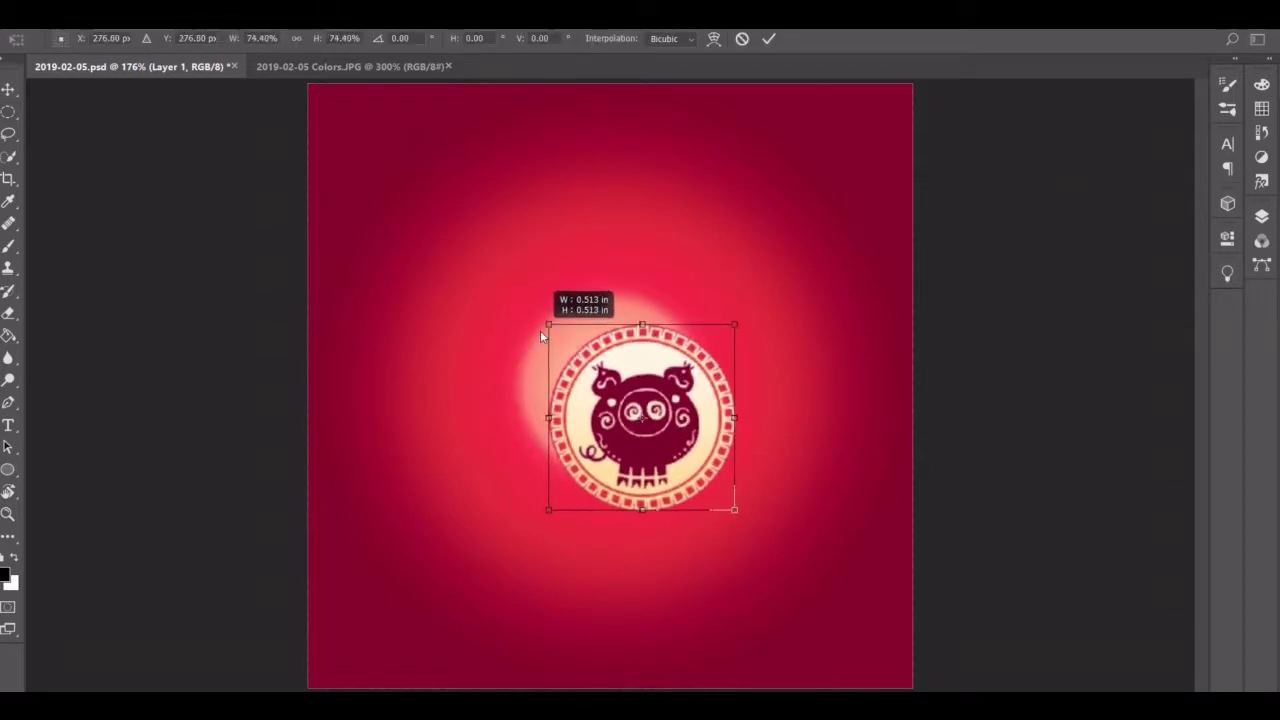
pyautogui.click(441, 223)
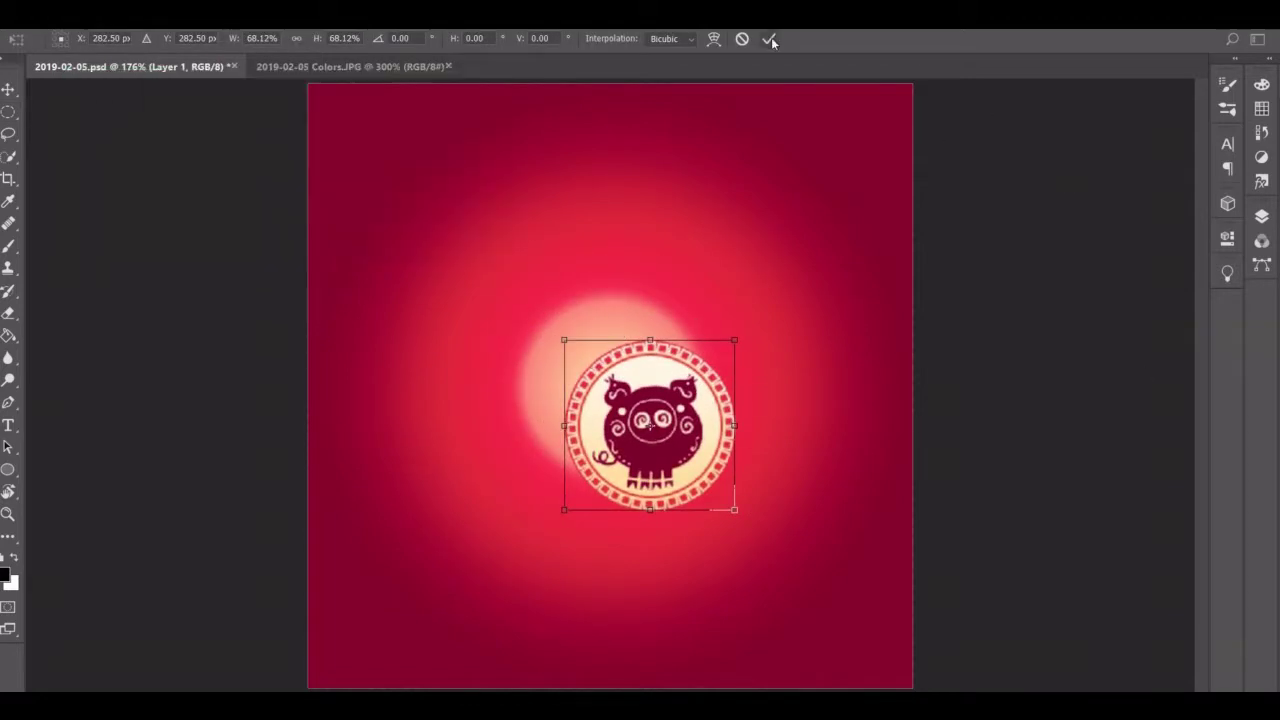
pyautogui.press('Return')
pyautogui.moveTo(645, 495); pyautogui.dragTo(606, 455)
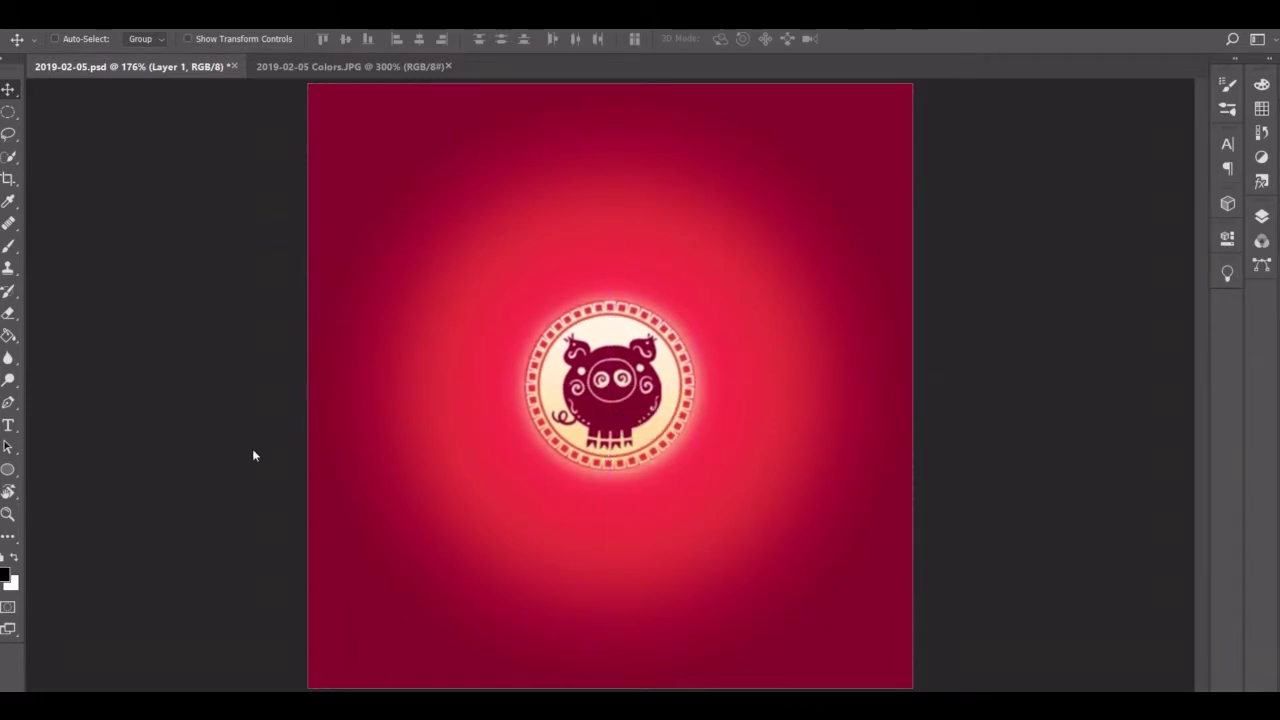
pyautogui.click(5, 576)
pyautogui.press('Return')
# Step: Draw a no-fill 240 px ellipse ring around the pig emblem and centre it
pyautogui.press('u')
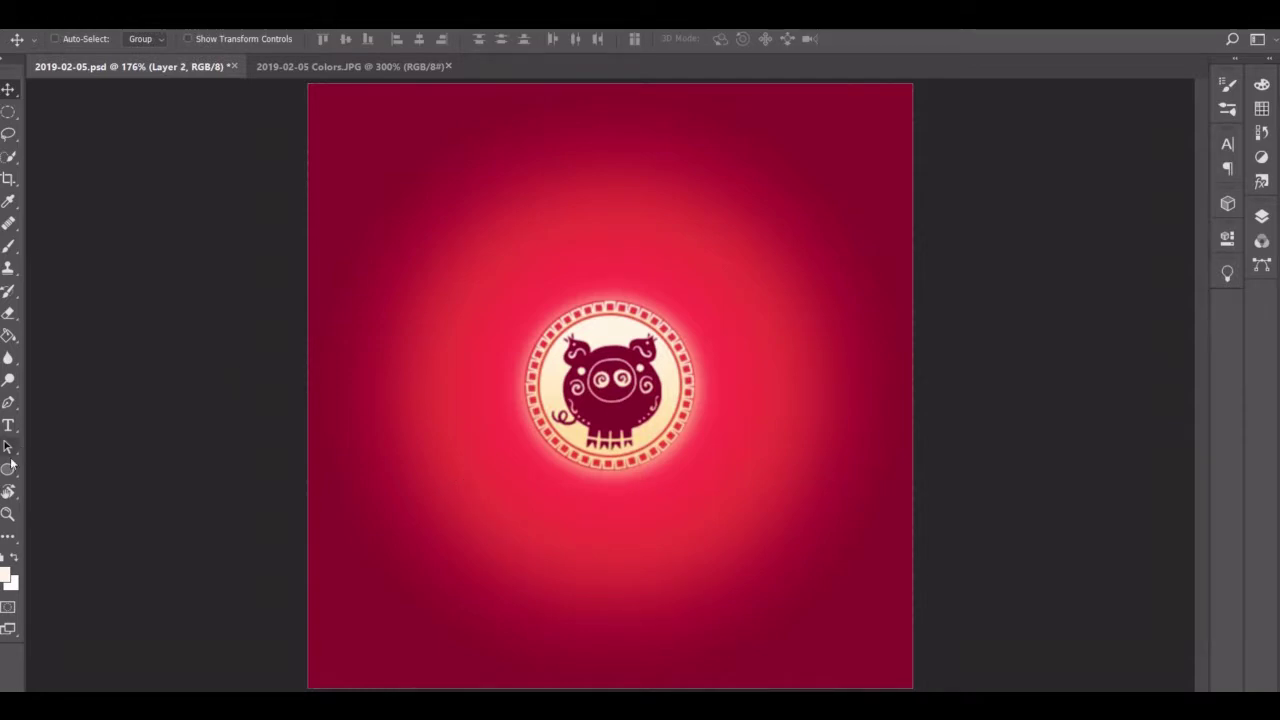
pyautogui.click(148, 38)
pyautogui.click(127, 131)
pyautogui.click(380, 133)
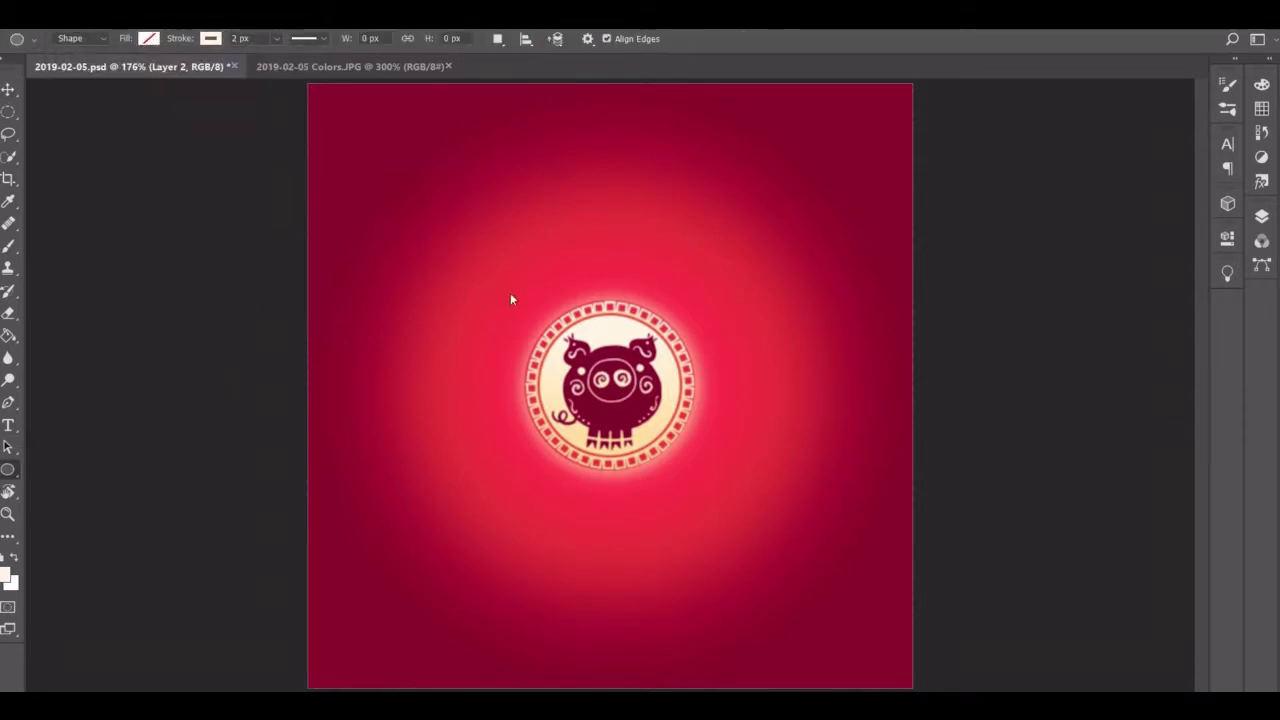
pyautogui.moveTo(615, 389); pyautogui.dragTo(761, 532)
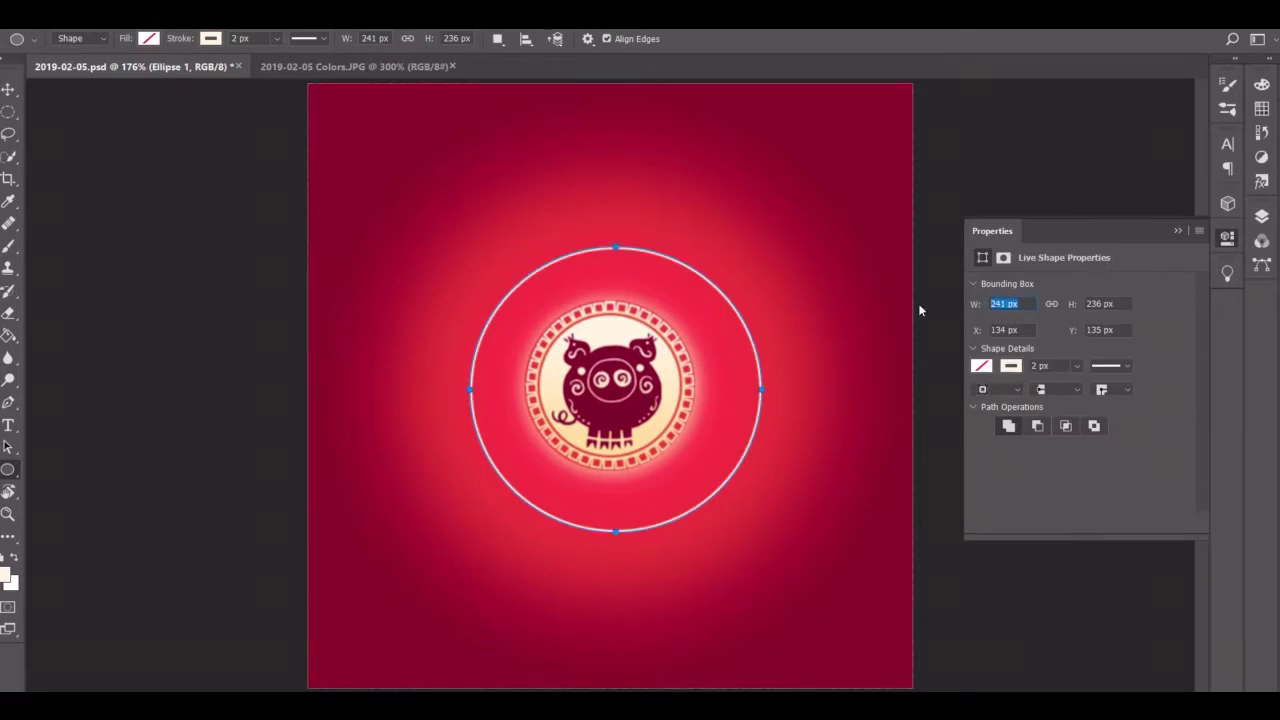
pyautogui.press('v')
pyautogui.moveTo(753, 333); pyautogui.dragTo(732, 357)
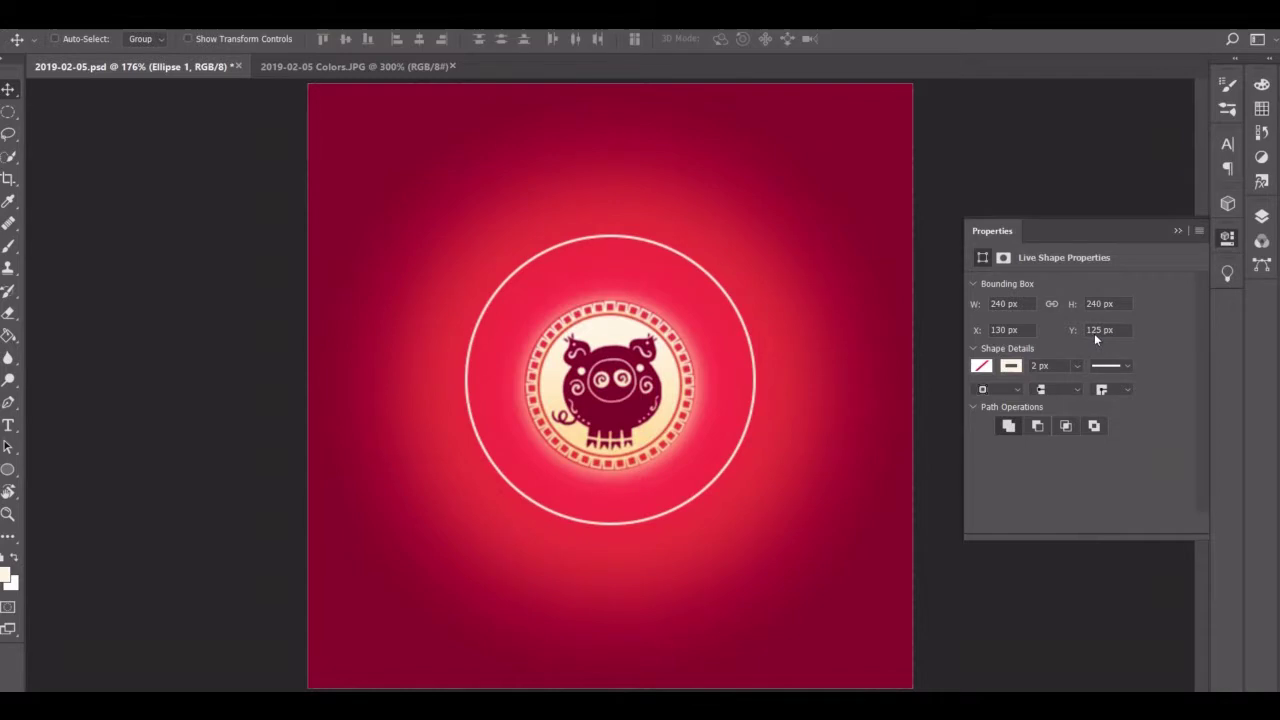
# Step: Draw a larger 363 px second ring positioned at X 68, Y 68
pyautogui.click(8, 469)
pyautogui.moveTo(391, 177); pyautogui.dragTo(828, 613)
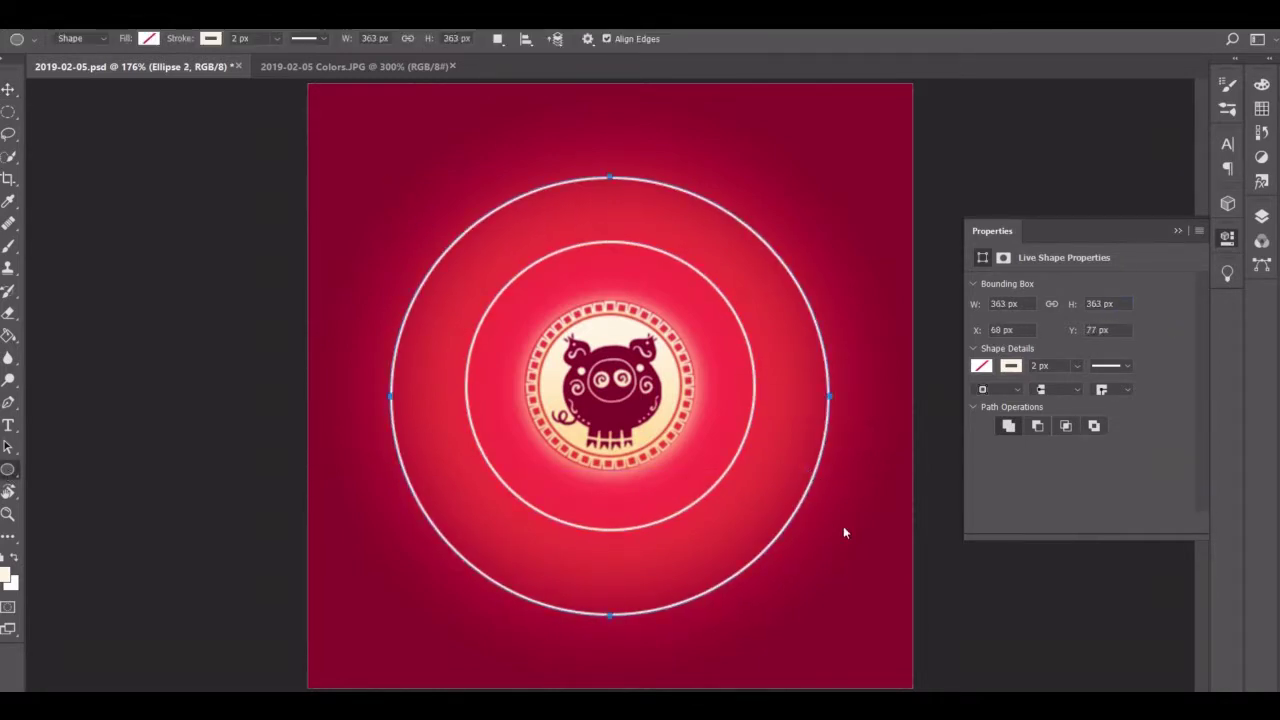
pyautogui.press('v')
pyautogui.moveTo(819, 476); pyautogui.dragTo(821, 470)
pyautogui.click(997, 331)
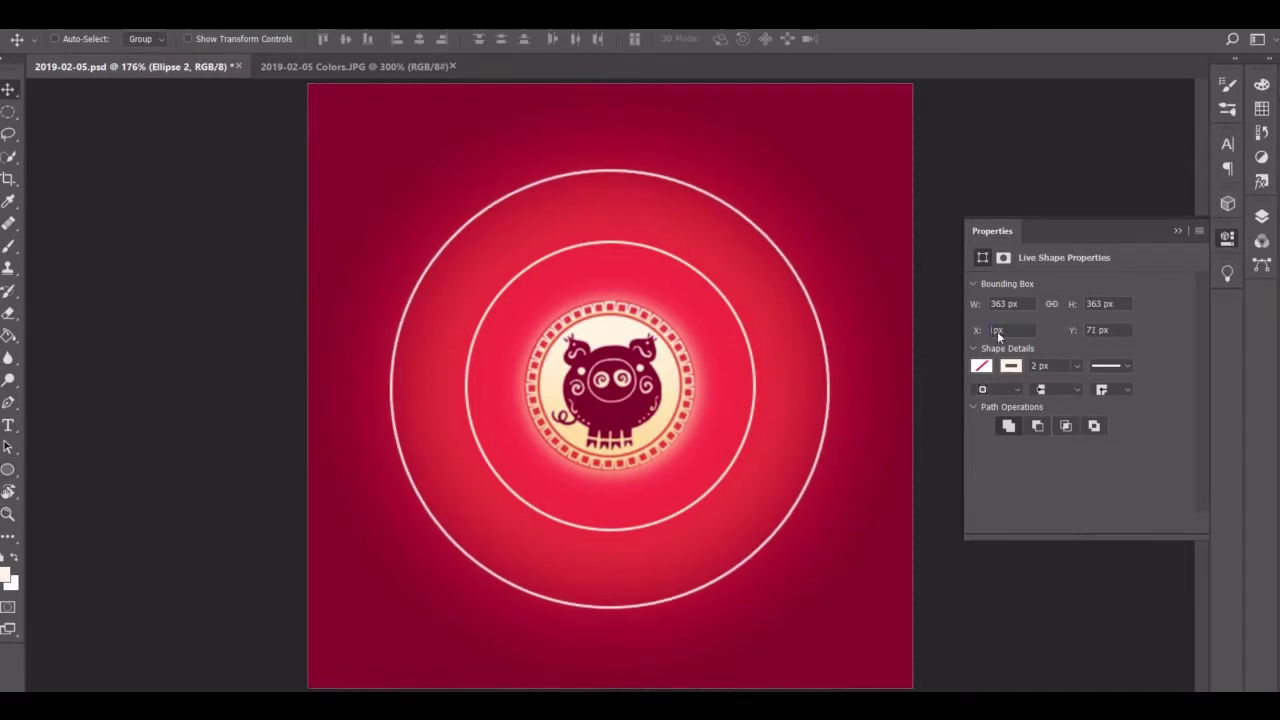
pyautogui.write('68')
pyautogui.press('Return')
pyautogui.click(1094, 329)
pyautogui.write('68')
pyautogui.press('Return')
pyautogui.press('u')
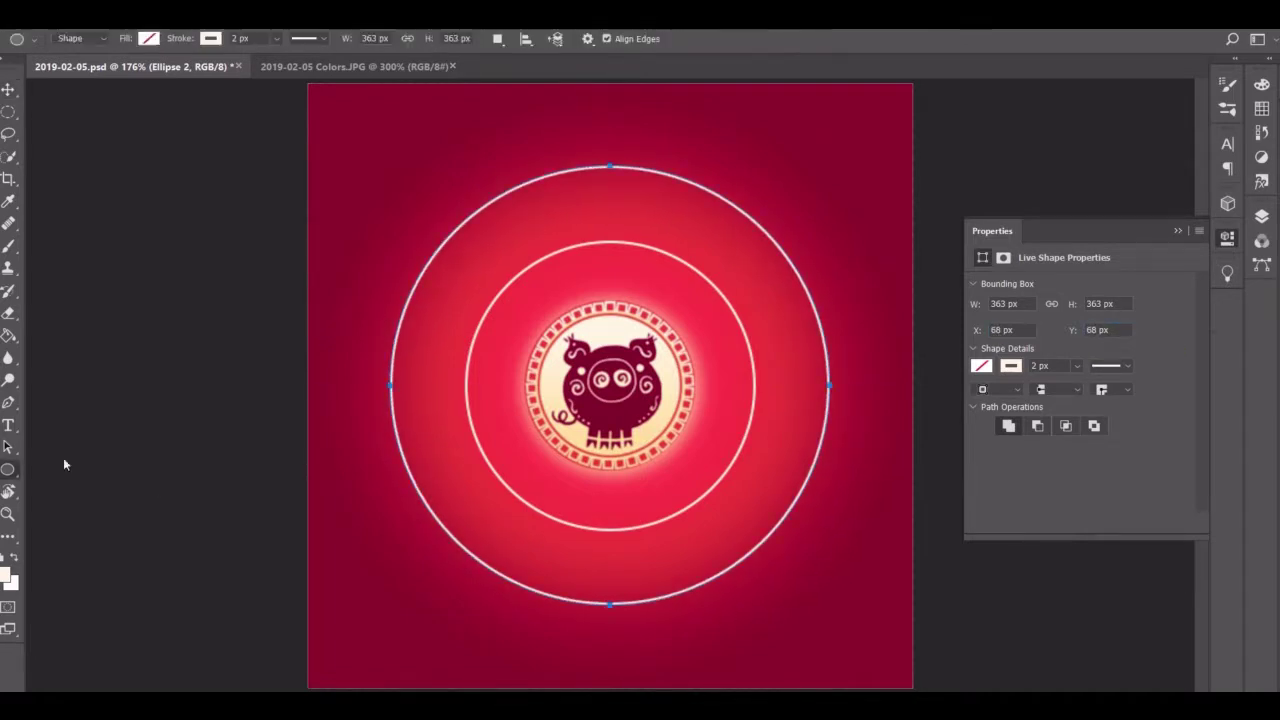
# Step: Draw a 470 × 470 px outer ring at Y 15, then add a new layer
pyautogui.moveTo(333, 142); pyautogui.dragTo(870, 644)
pyautogui.click(1003, 303)
pyautogui.write('470')
pyautogui.press('Tab')
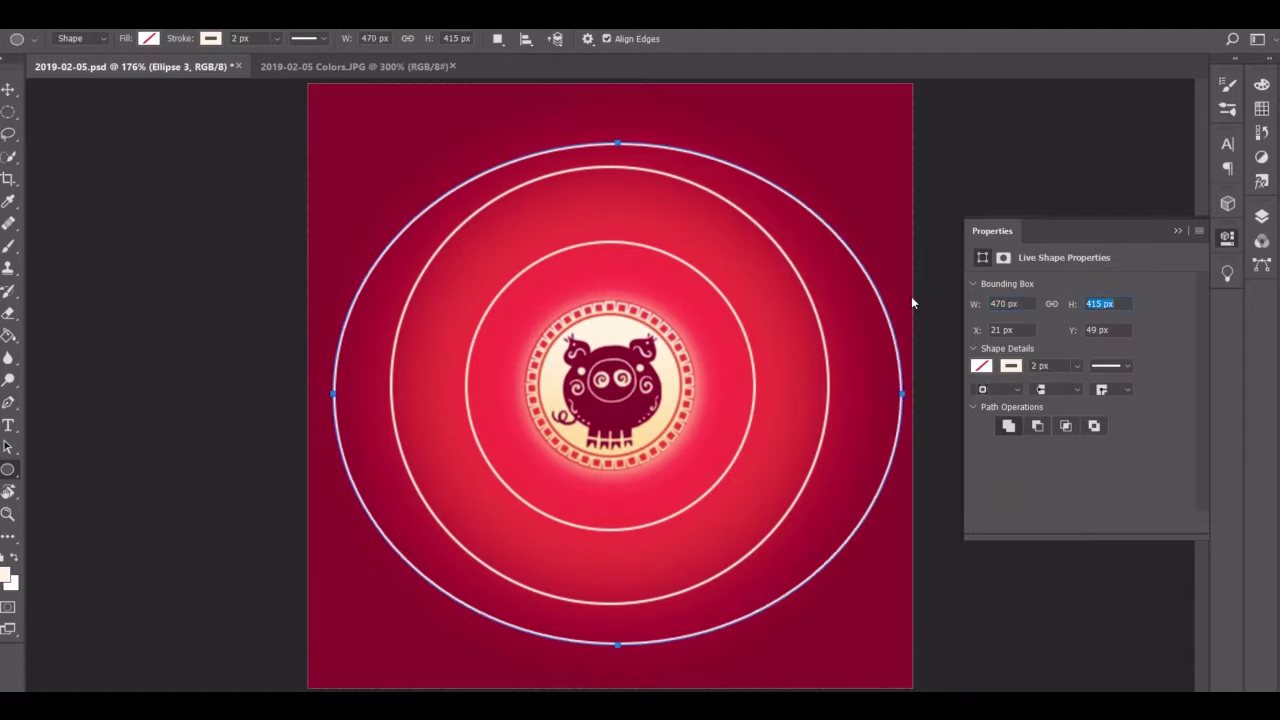
pyautogui.write('470')
pyautogui.press('Return')
pyautogui.press('v')
pyautogui.moveTo(429, 241); pyautogui.dragTo(421, 193)
pyautogui.click(1094, 331)
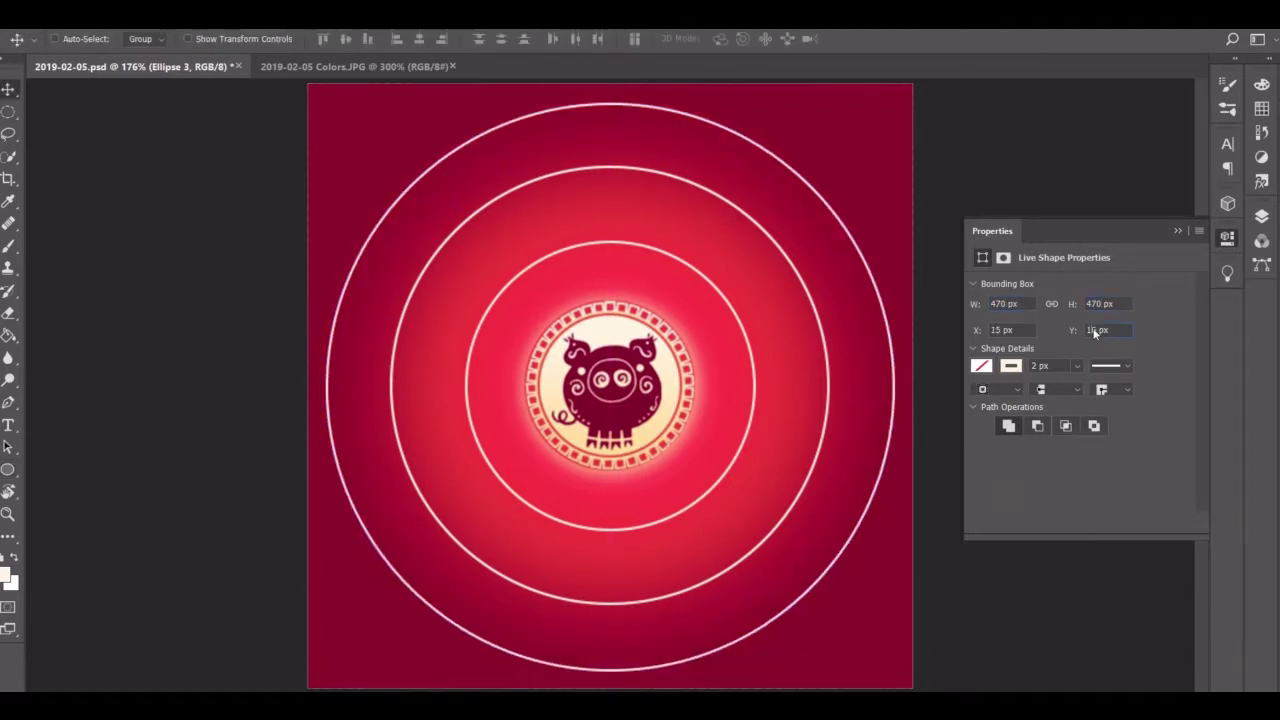
pyautogui.write('15')
pyautogui.press('Return')
pyautogui.hotkey('ctrl', 'shift', 'alt', 'n')
# Step: Turn on mandala painting symmetry, testing and undoing a radial brush spike
pyautogui.press('b')
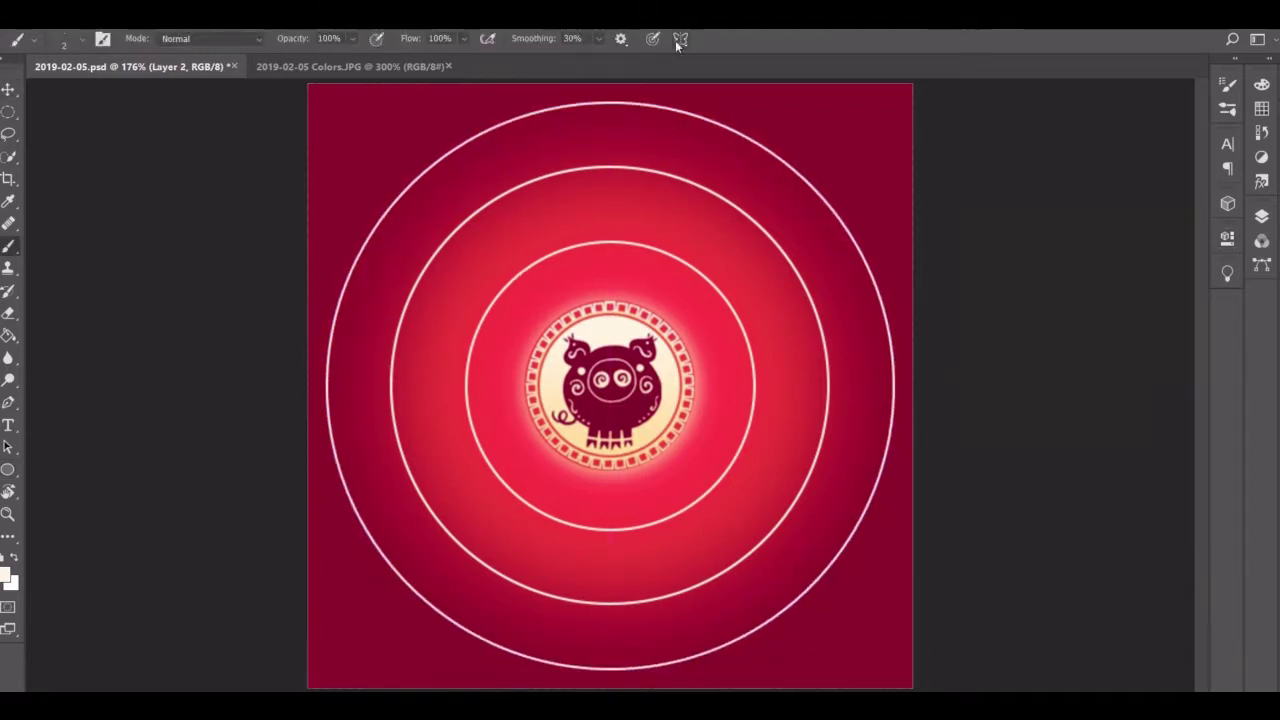
pyautogui.click(680, 38)
pyautogui.click(708, 128)
pyautogui.press('Return')
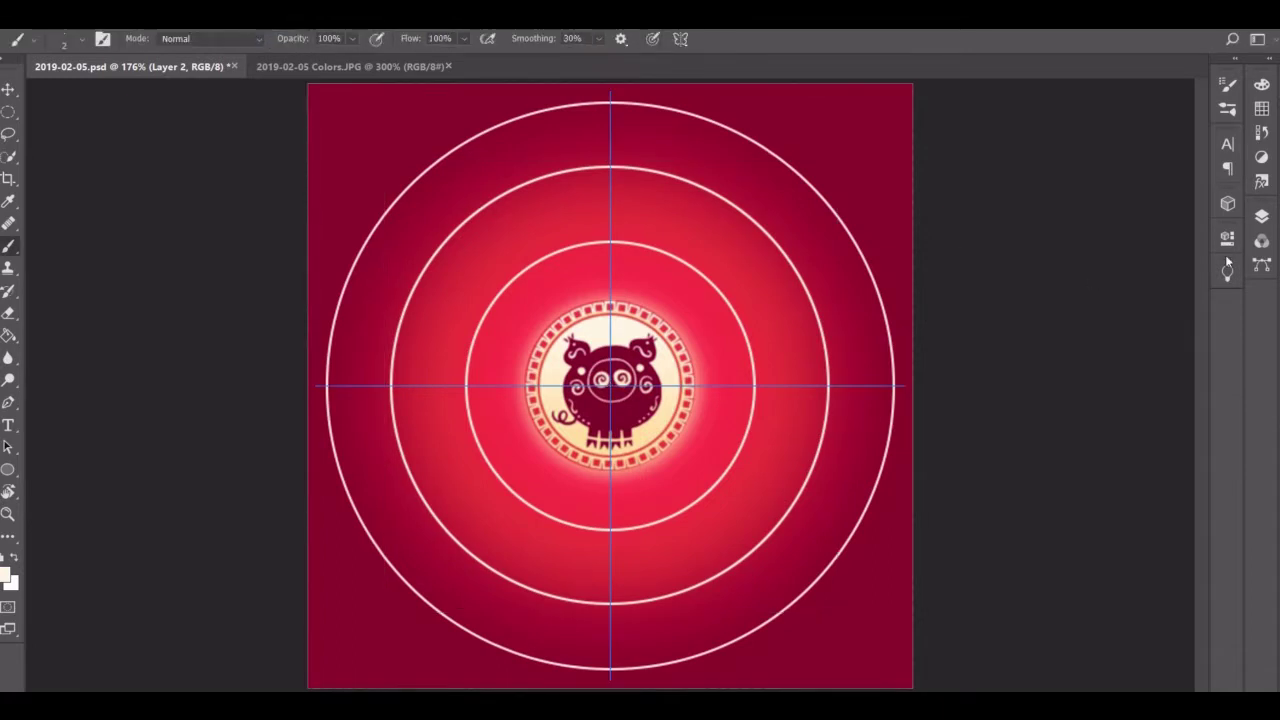
pyautogui.click(1262, 264)
pyautogui.click(1019, 240)
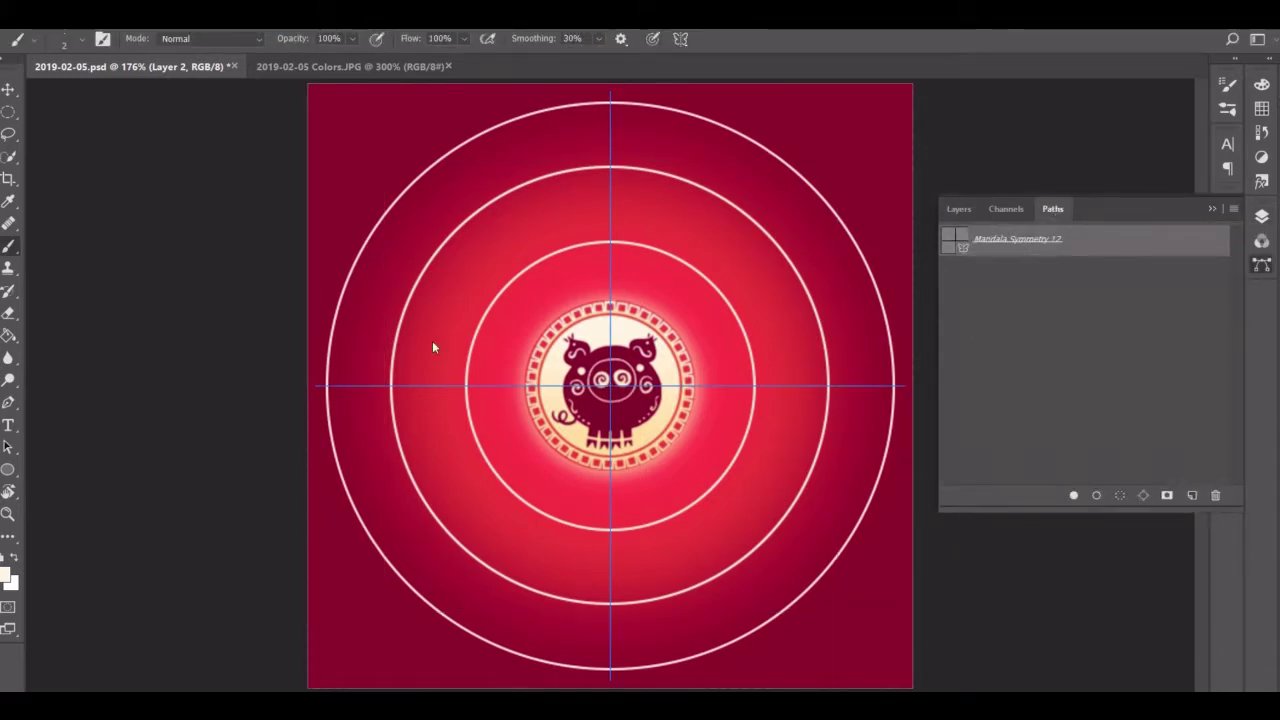
pyautogui.moveTo(608, 296); pyautogui.dragTo(610, 266)
pyautogui.hotkey('ctrl', 'z')
pyautogui.press('z')
# Step: Paint a white line along the vertical centre guide, erase the overlap, and fit the canvas on screen
pyautogui.click(618, 268)
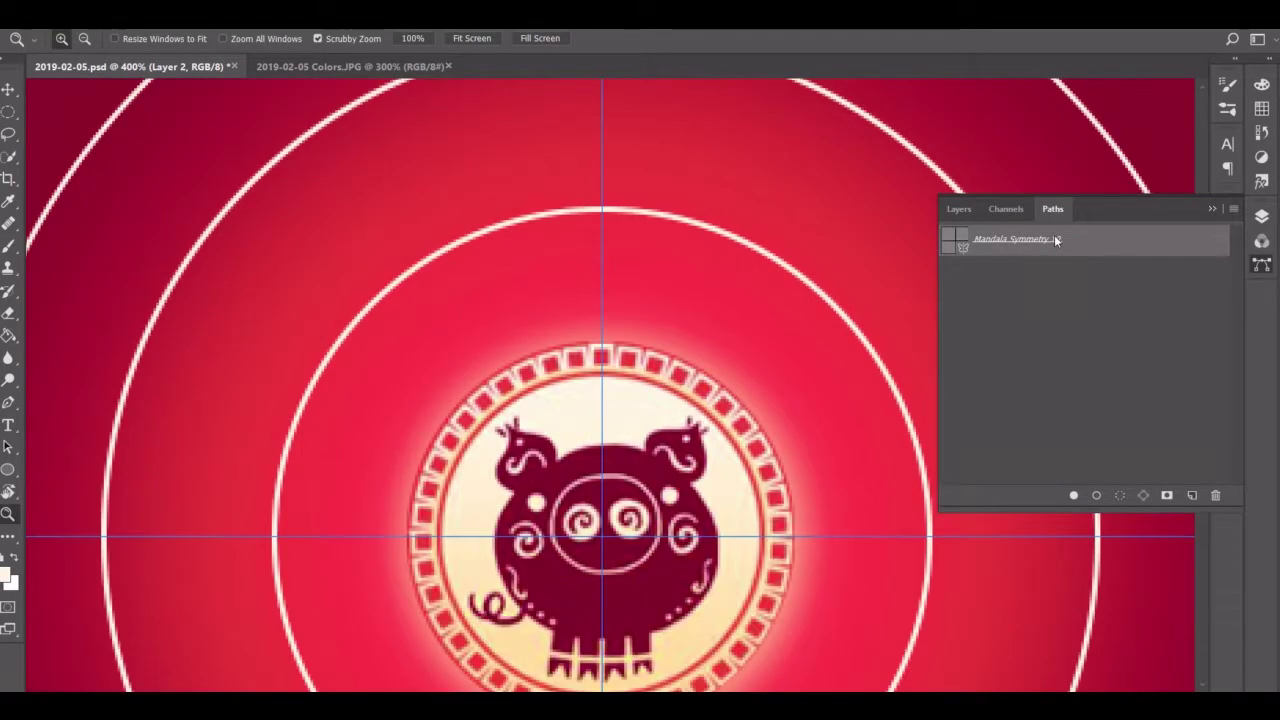
pyautogui.scroll(5, 686, 327)
pyautogui.moveTo(605, 314); pyautogui.dragTo(598, 475)
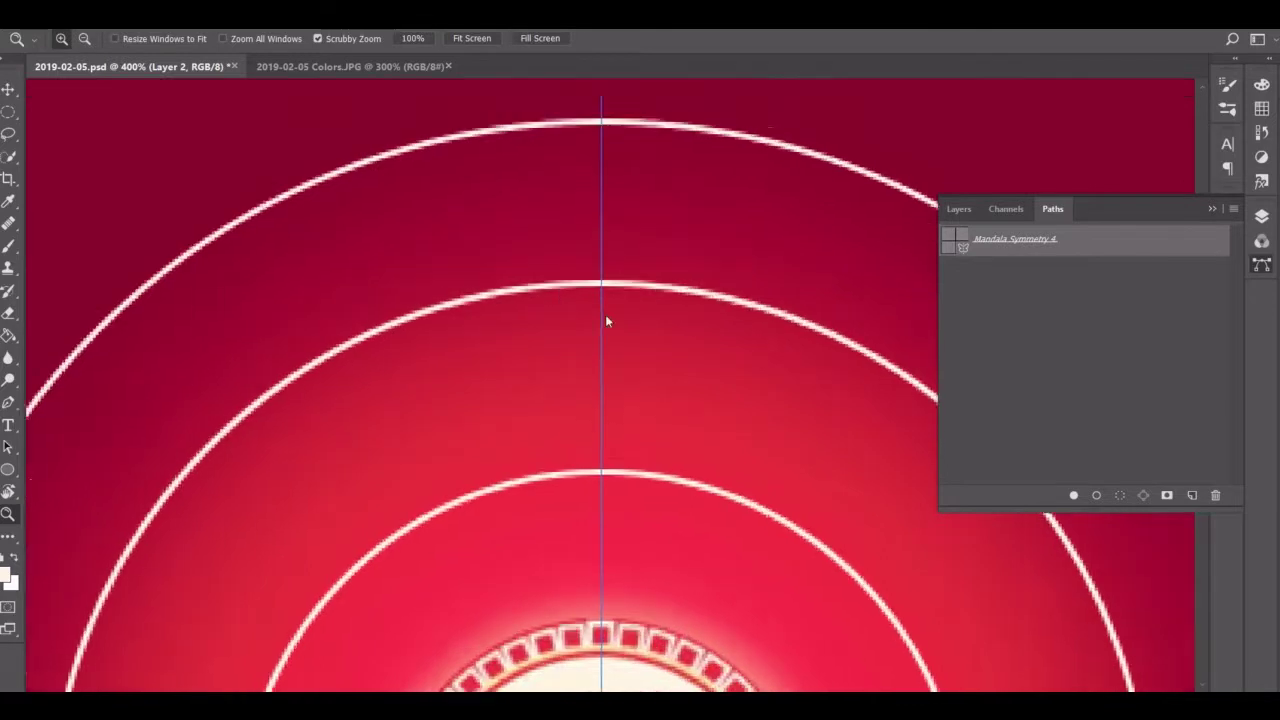
pyautogui.press('b')
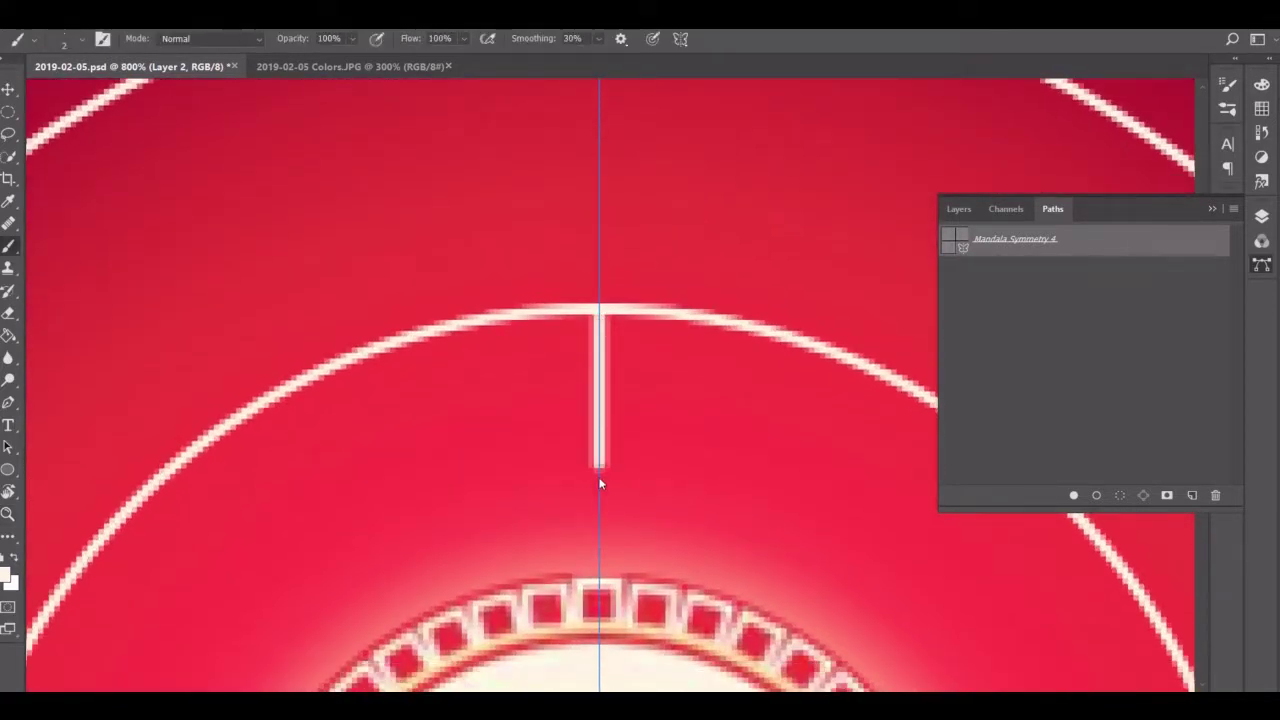
pyautogui.scroll(4, 609, 543)
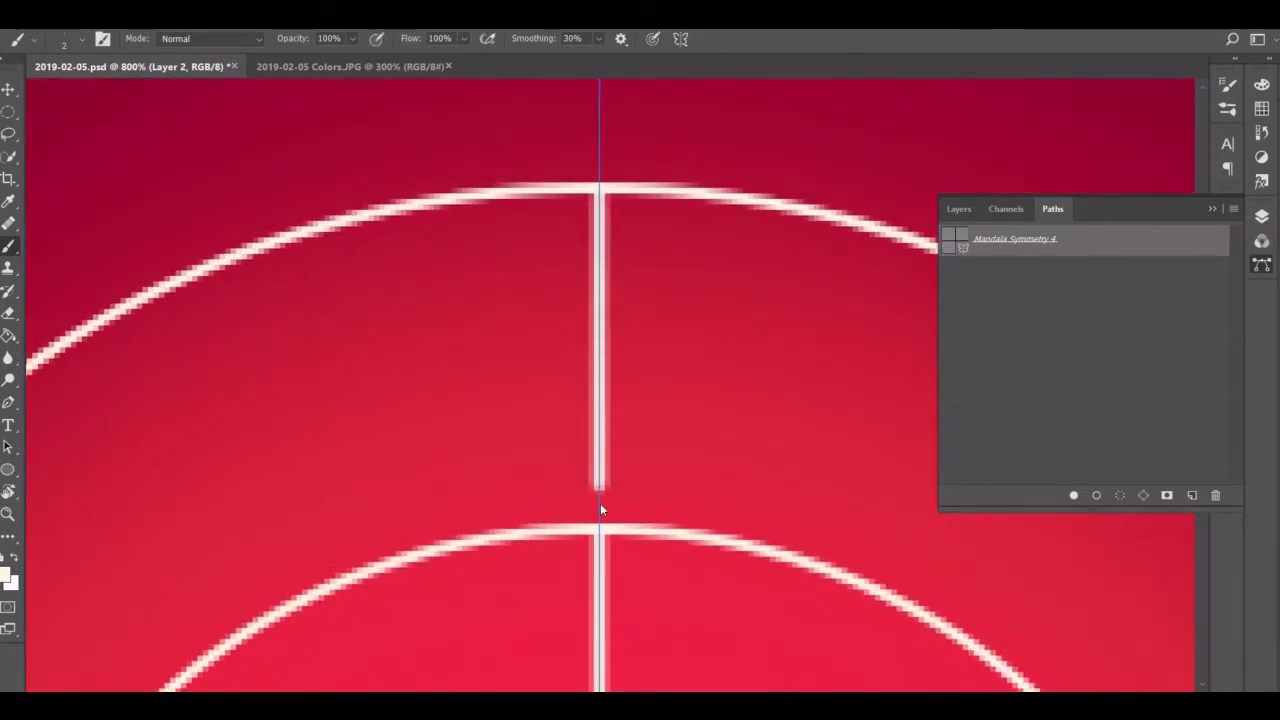
pyautogui.scroll(1, 600, 510)
pyautogui.scroll(4, 566, 200)
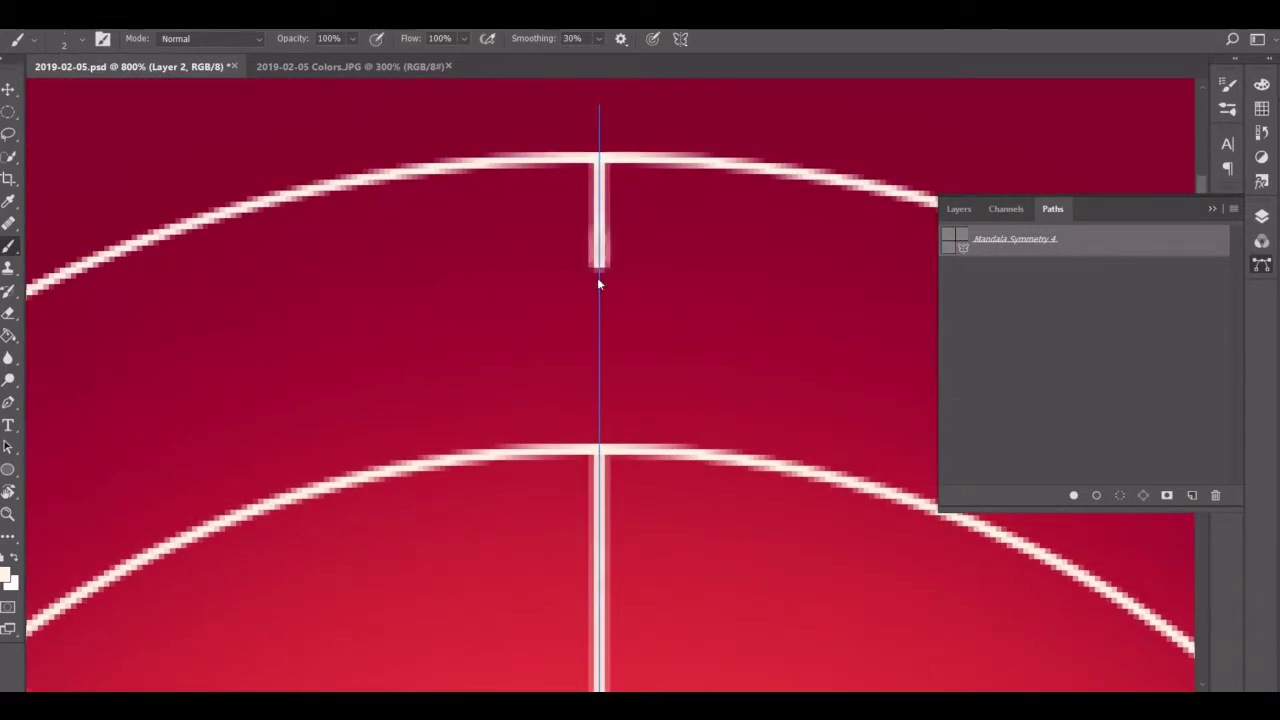
pyautogui.moveTo(598, 281); pyautogui.dragTo(598, 401)
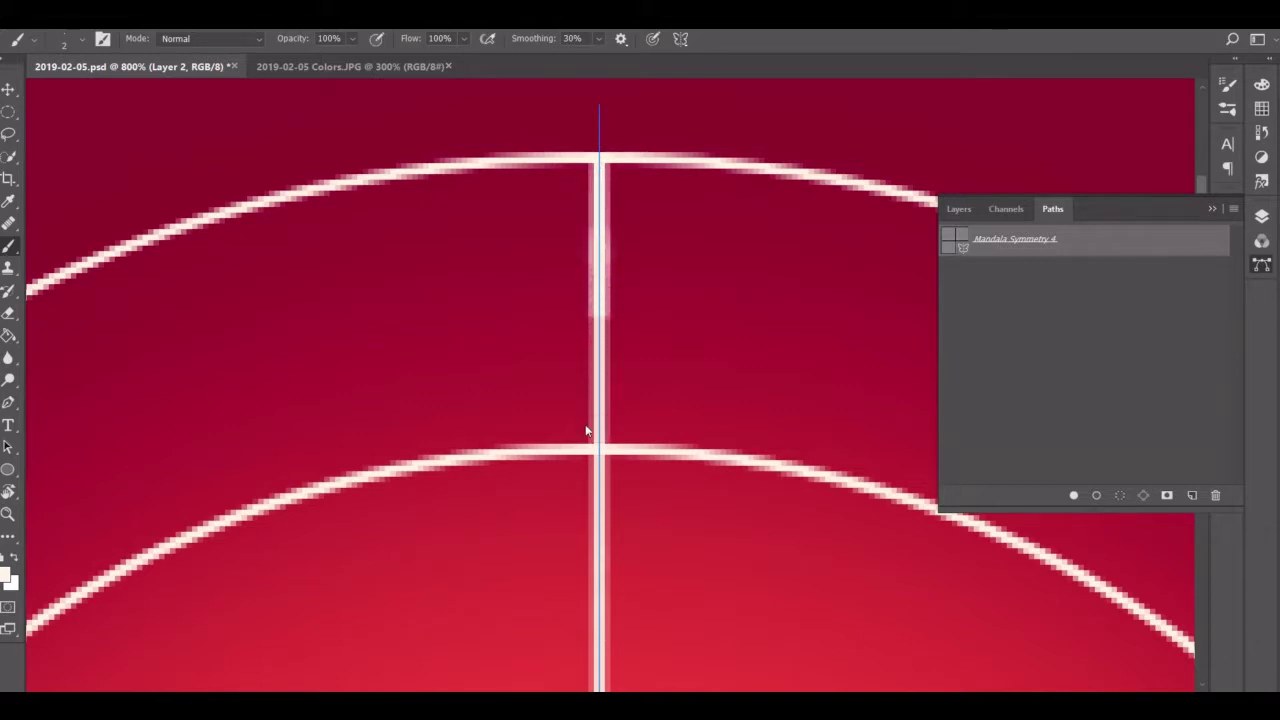
pyautogui.press('e')
pyautogui.moveTo(609, 297)
pyautogui.mouseDown()
pyautogui.moveTo(588, 229)
pyautogui.moveTo(594, 165)
pyautogui.moveTo(600, 212)
pyautogui.mouseUp()
pyautogui.moveTo(600, 307); pyautogui.dragTo(607, 330)
pyautogui.press('z')
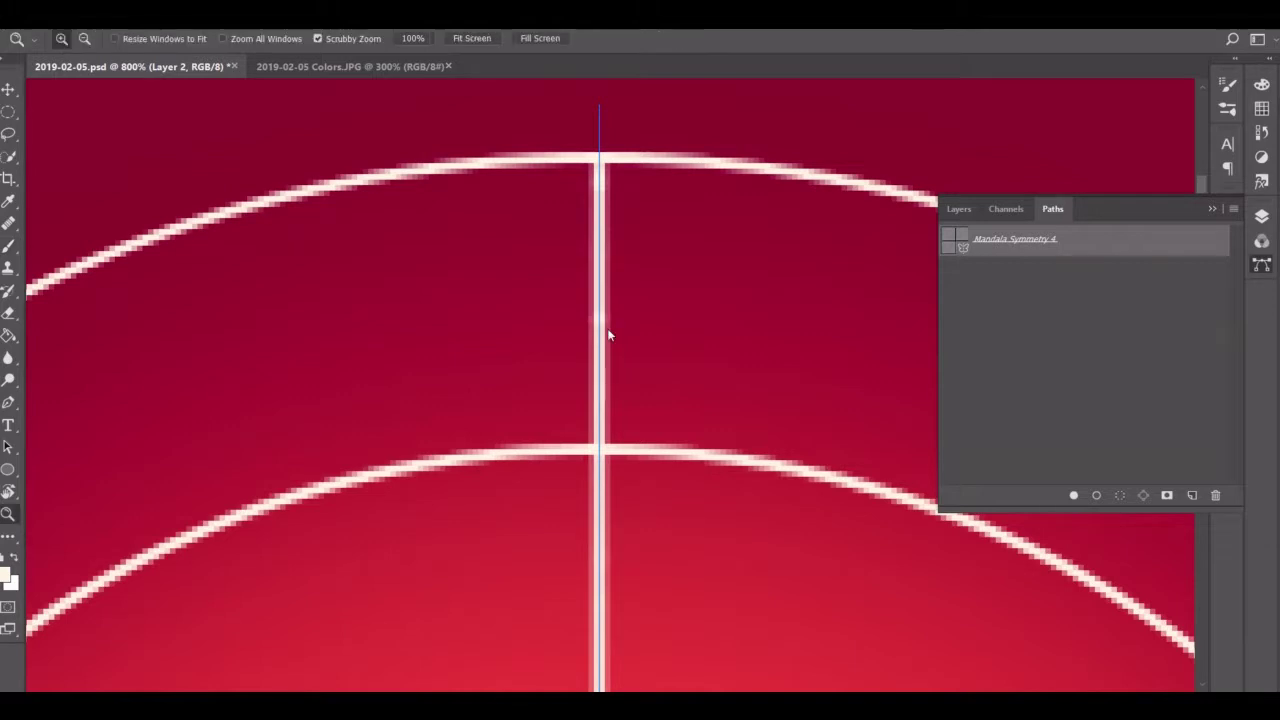
pyautogui.hotkey('ctrl', '0')
# Step: Draw a straight line shape from the canvas centre to the outer ring
pyautogui.rightClick(15, 470)
pyautogui.click(67, 531)
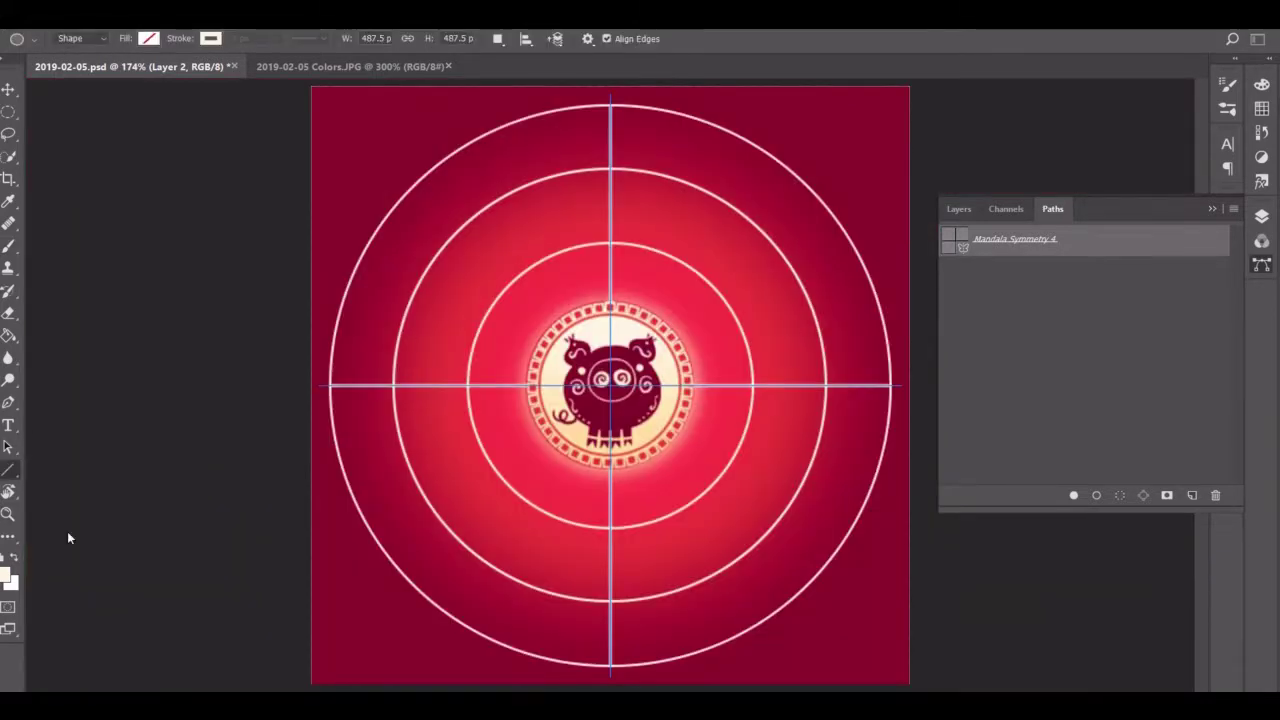
pyautogui.moveTo(609, 383); pyautogui.dragTo(478, 145)
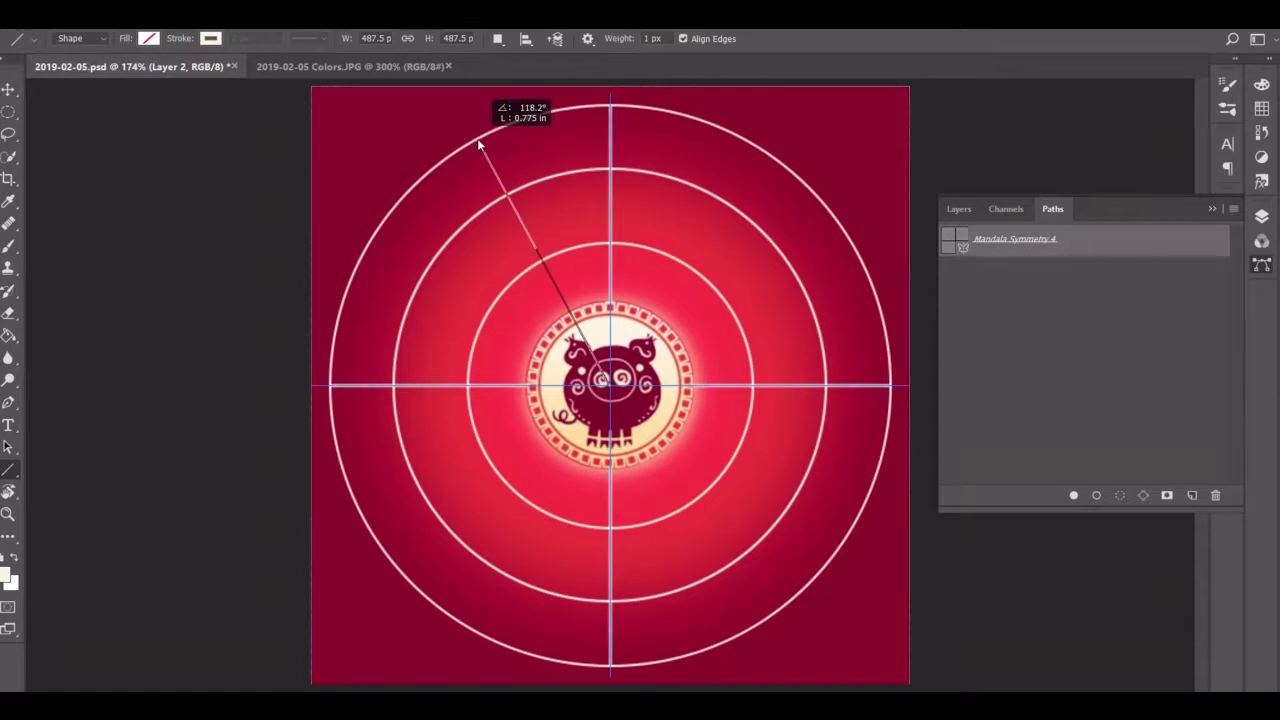
pyautogui.moveTo(478, 145)
pyautogui.mouseDown()
pyautogui.moveTo(610, 110)
pyautogui.moveTo(551, 114)
pyautogui.moveTo(471, 148)
pyautogui.mouseUp()
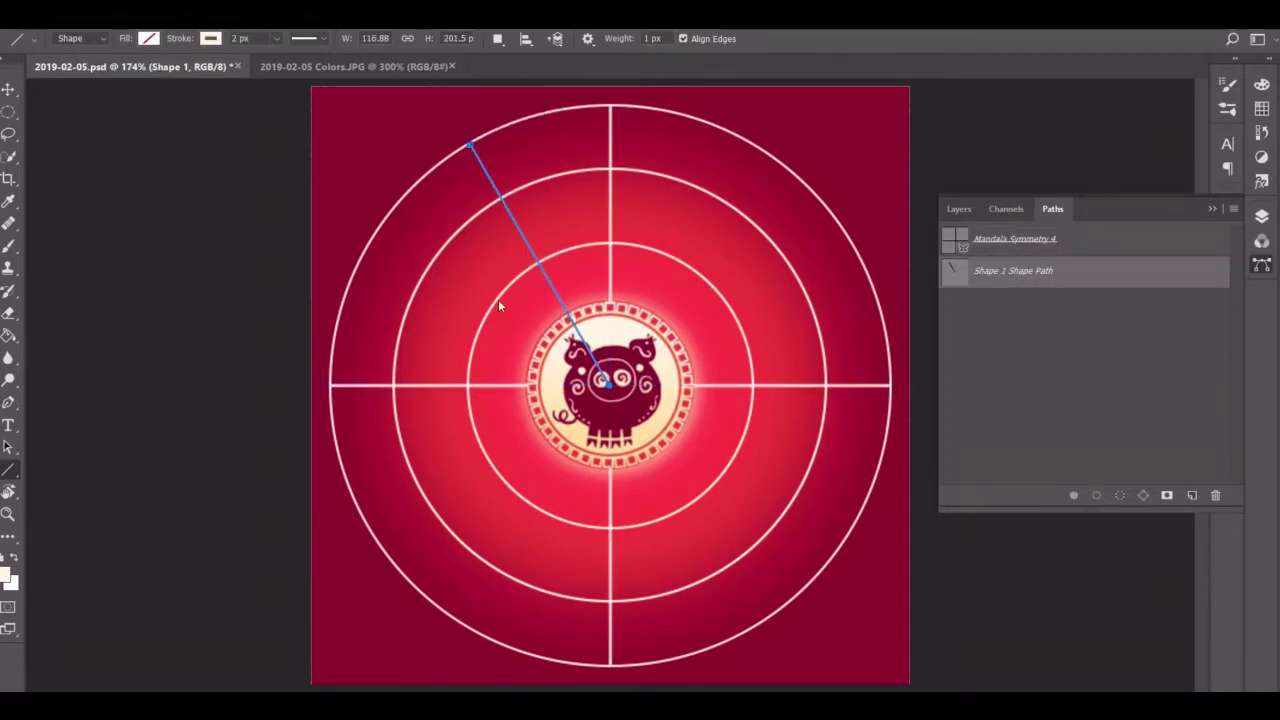
pyautogui.press('z')
pyautogui.moveTo(512, 242); pyautogui.dragTo(634, 443)
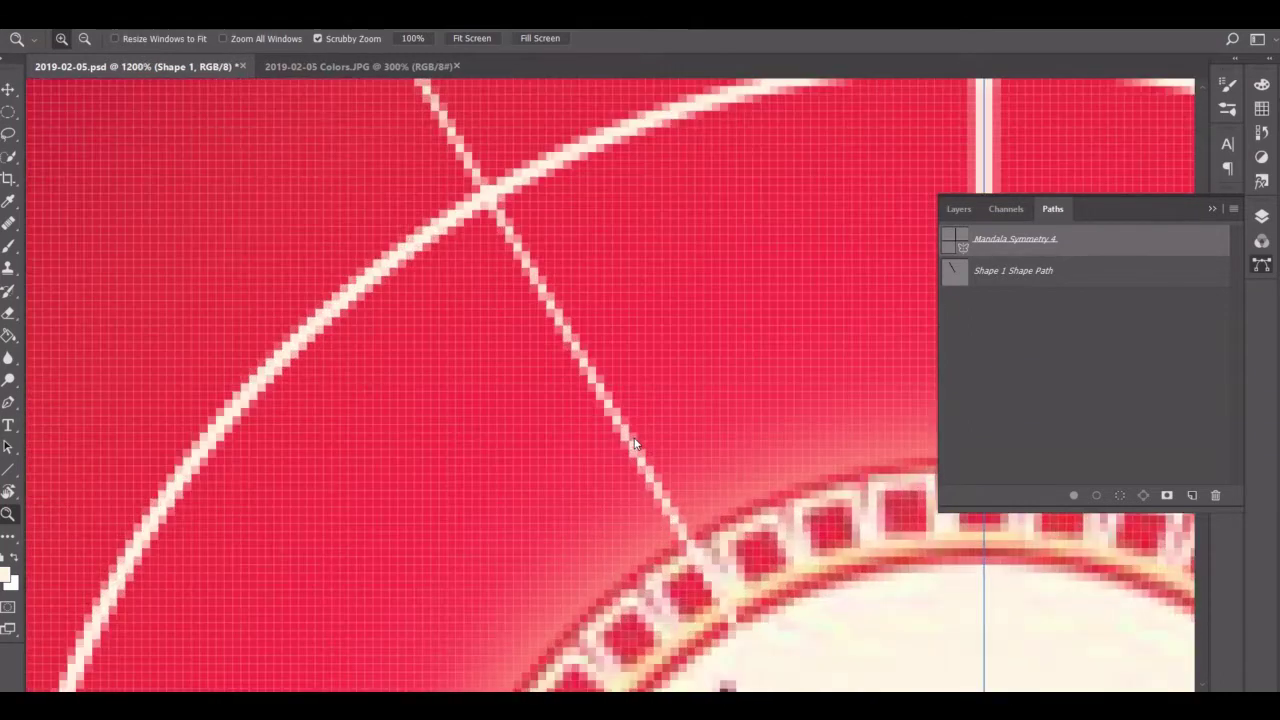
# Step: Paint mirrored white strokes over the diagonal line on Layer 2
pyautogui.press('b')
pyautogui.click(959, 208)
pyautogui.click(977, 416)
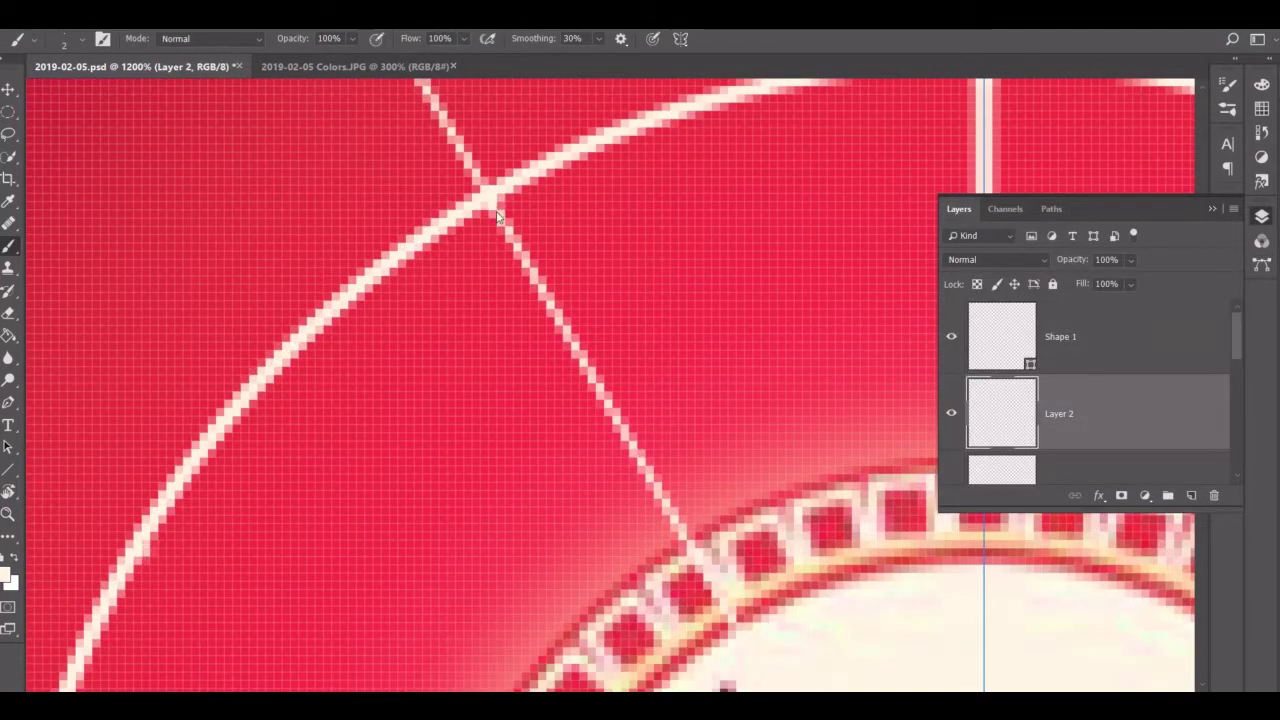
pyautogui.moveTo(497, 216); pyautogui.dragTo(694, 556)
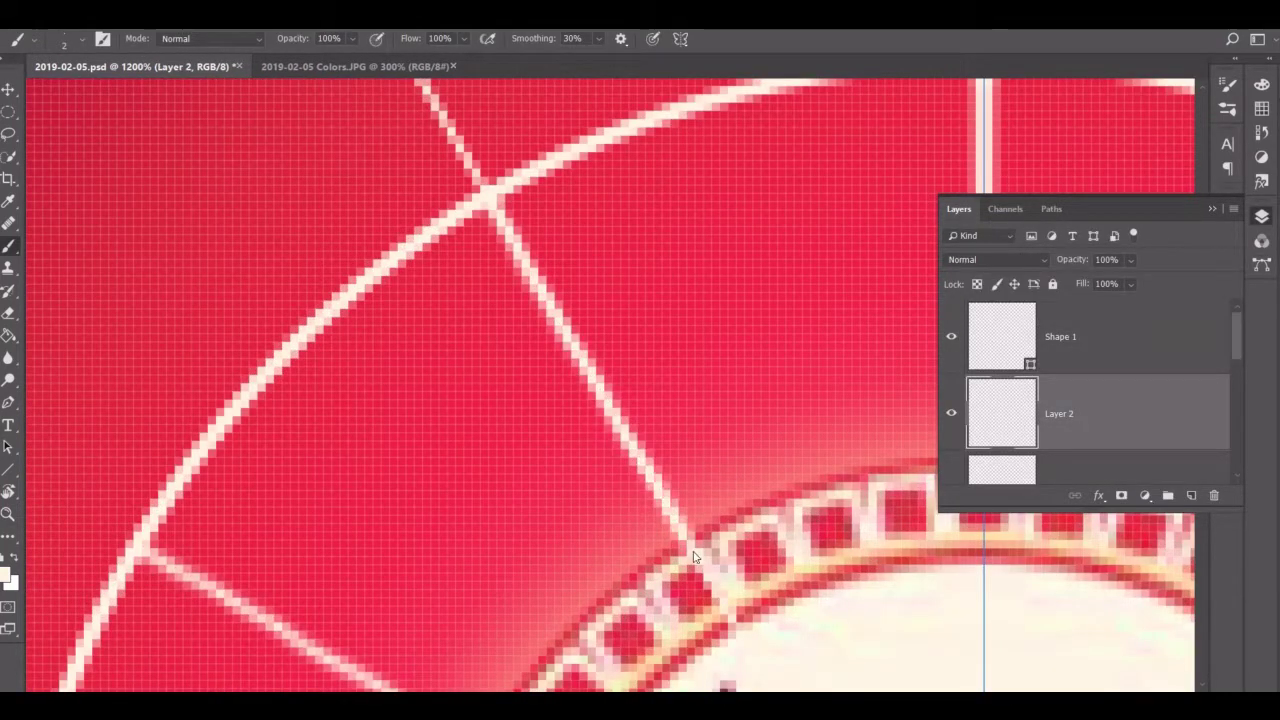
pyautogui.scroll(5, 662, 490)
pyautogui.hscroll(-4, 662, 490)
pyautogui.scroll(3, 662, 490)
pyautogui.moveTo(408, 130); pyautogui.dragTo(678, 581)
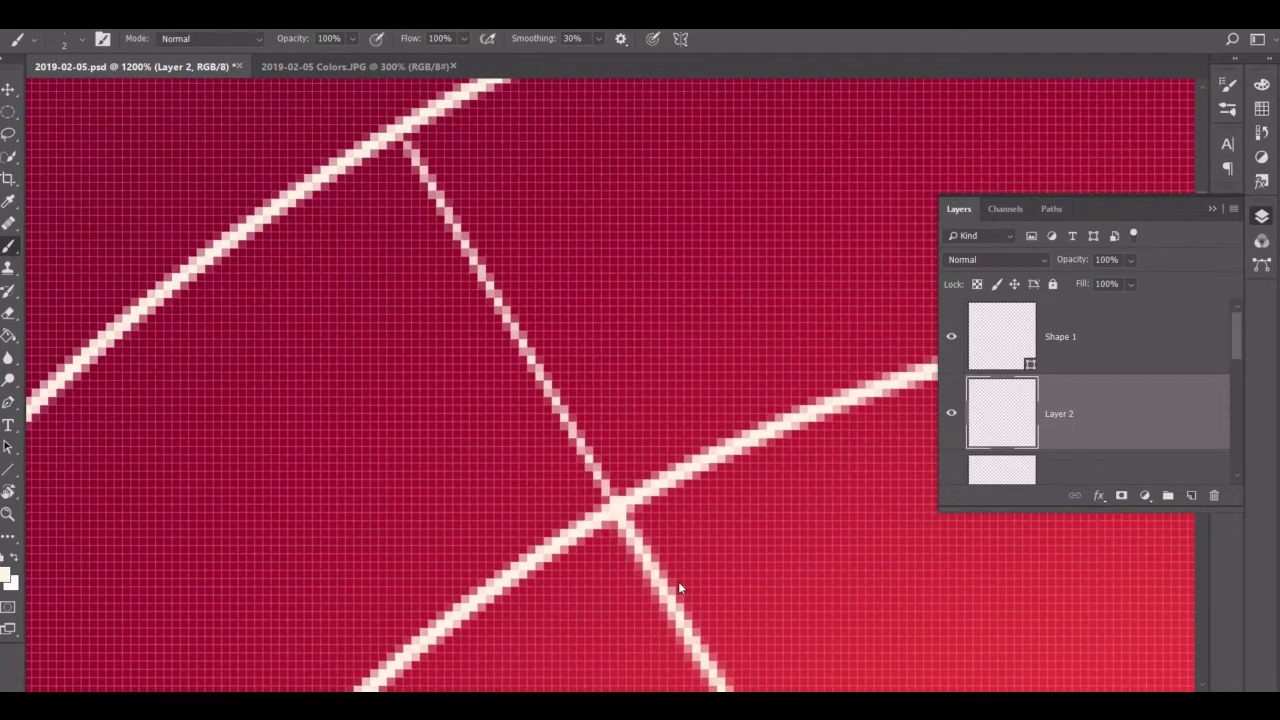
pyautogui.moveTo(395, 135); pyautogui.dragTo(617, 511)
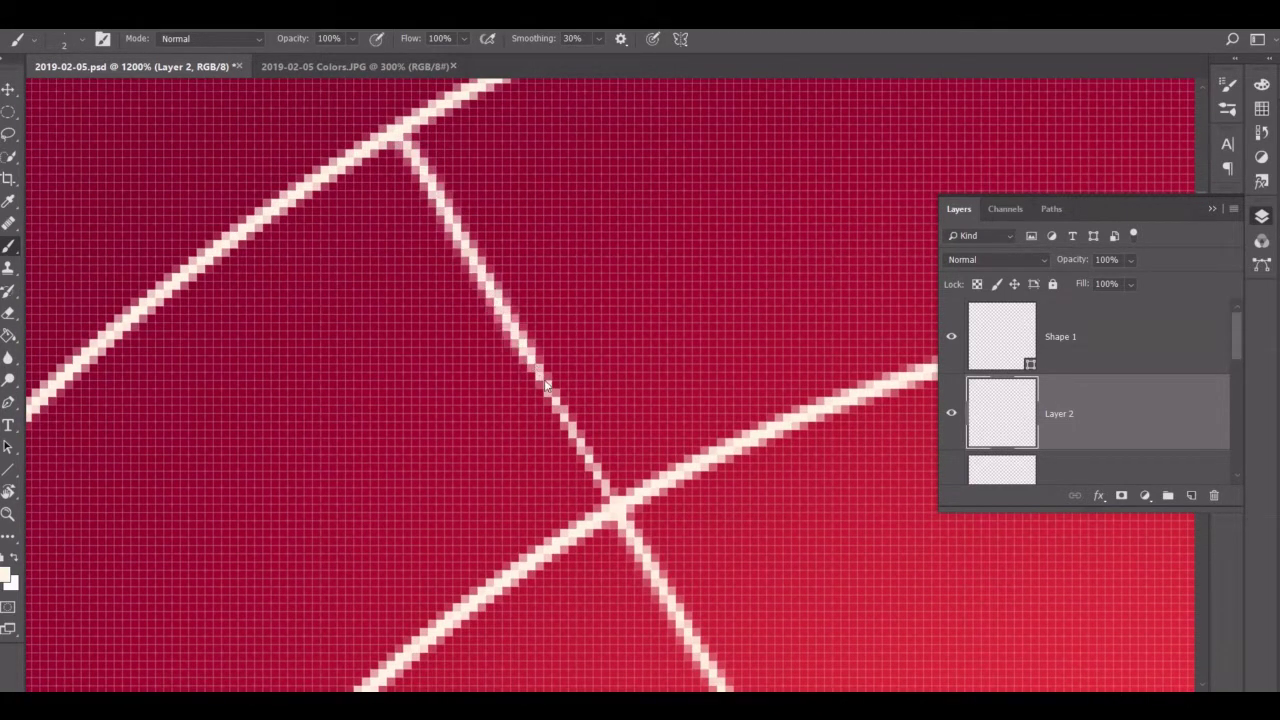
pyautogui.hotkey('ctrl', 'z')
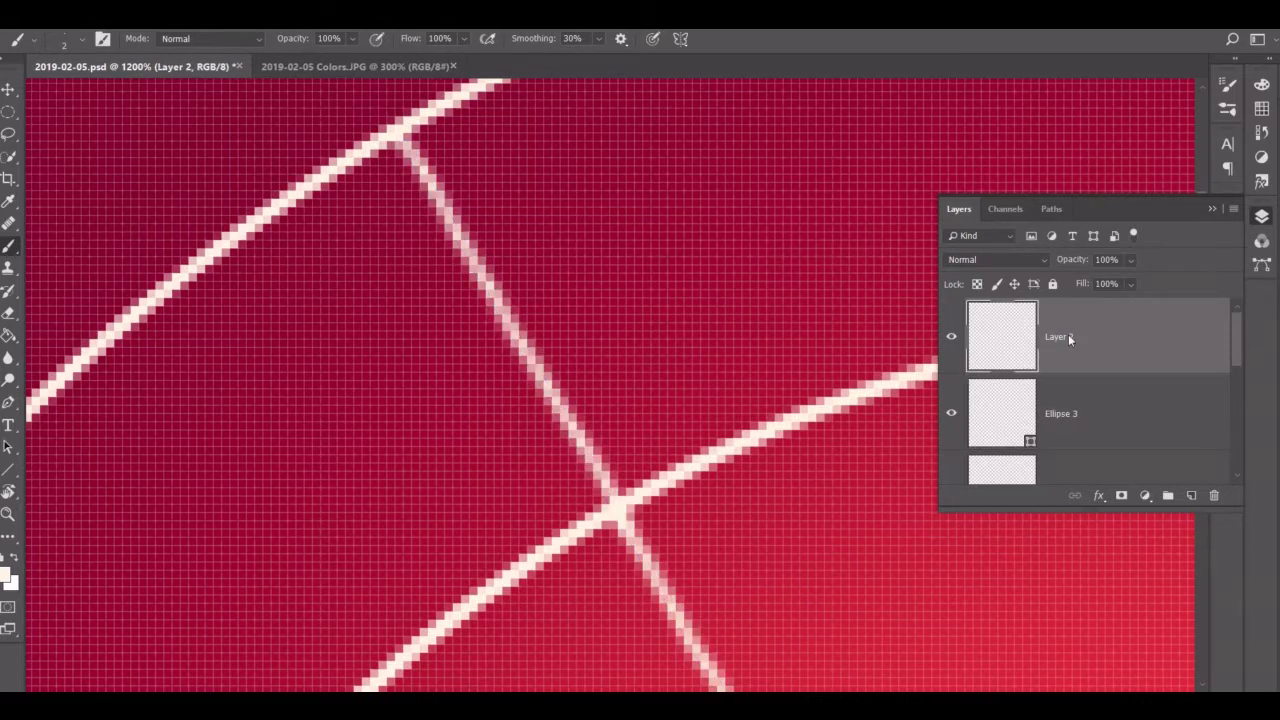
# Step: Add a Dual Axis symmetry path and fit the canvas on screen
pyautogui.click(1051, 208)
pyautogui.click(680, 38)
pyautogui.click(714, 131)
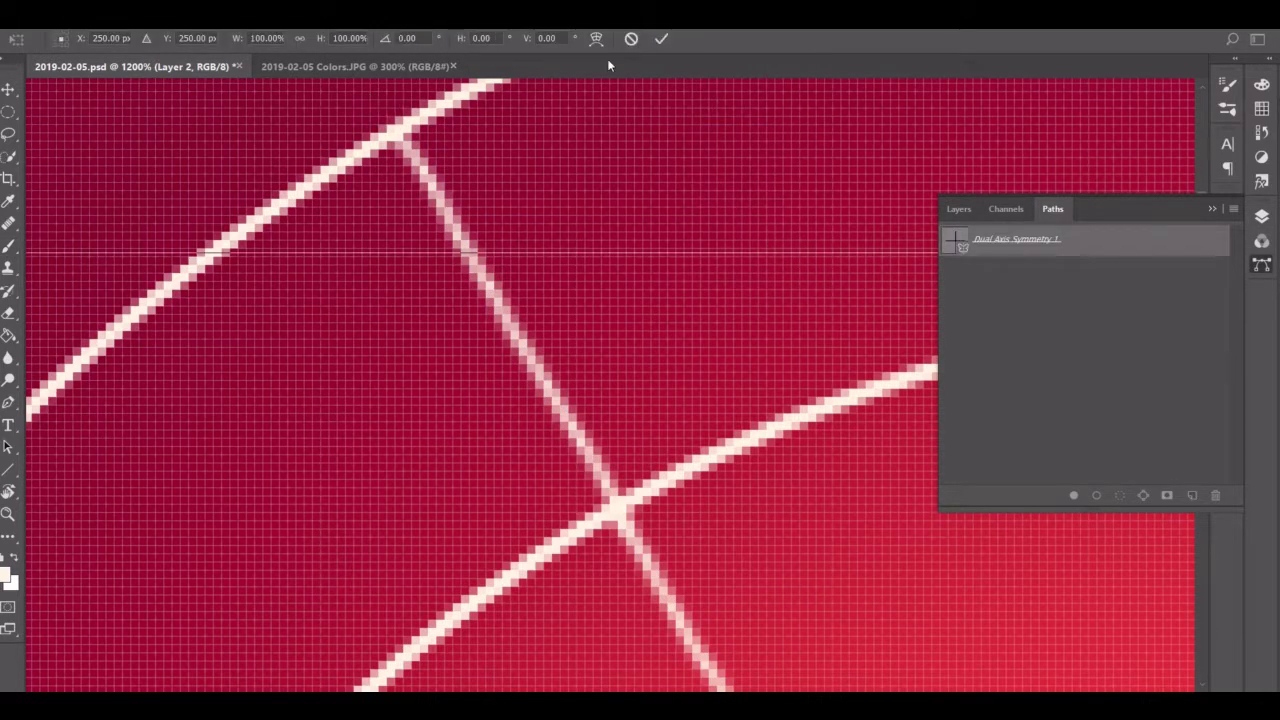
pyautogui.press('Return')
pyautogui.press('z')
pyautogui.hotkey('ctrl', '0')
# Step: Set Dual Axis brush symmetry and rename its path to Mandala Symmetry
pyautogui.click(951, 281)
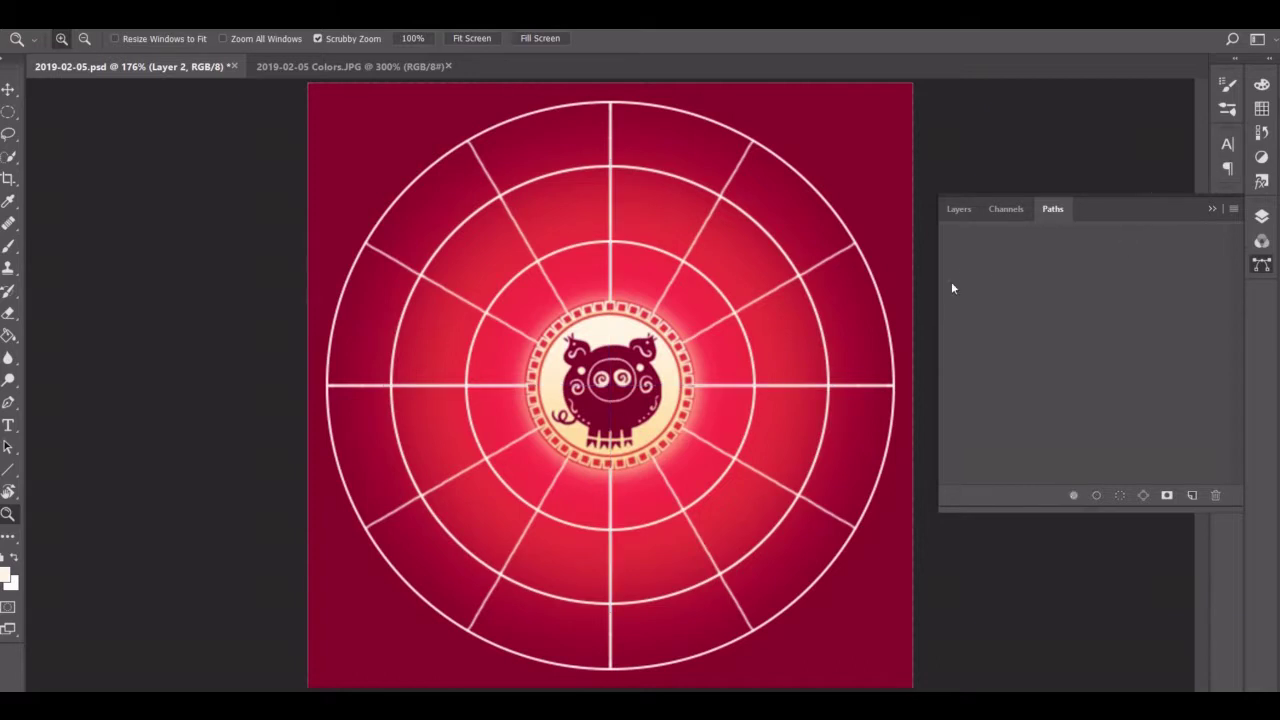
pyautogui.click(958, 208)
pyautogui.press('b')
pyautogui.click(680, 38)
pyautogui.click(714, 131)
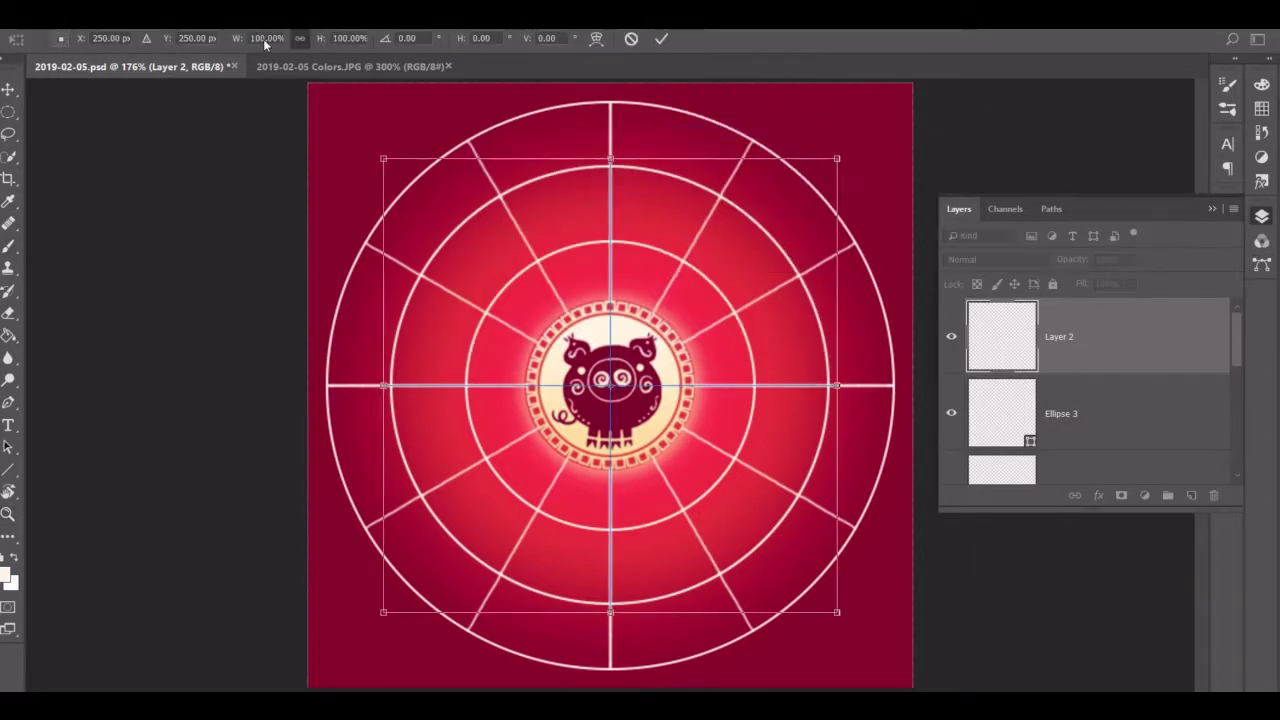
pyautogui.press('Return')
pyautogui.click(1052, 208)
pyautogui.doubleClick(1049, 241)
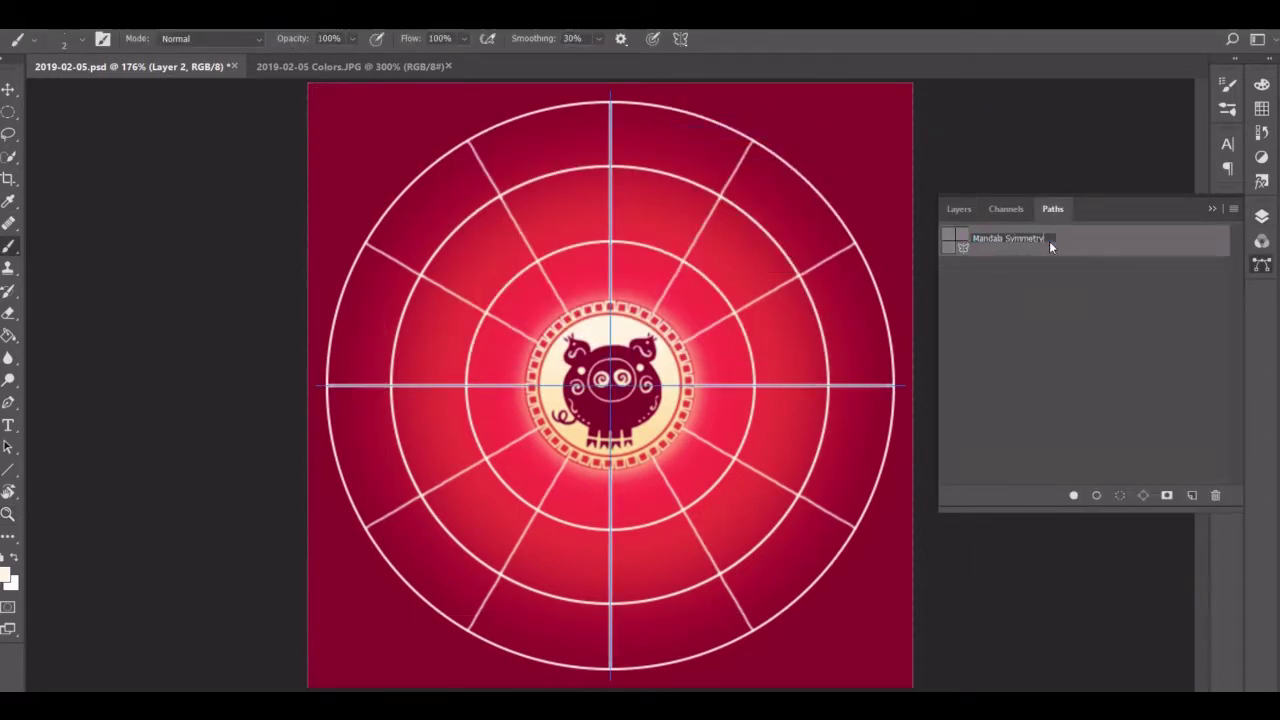
pyautogui.press('Return')
# Step: Paint the mirrored centre dot and petals of a flower above the pig
pyautogui.press('z')
pyautogui.moveTo(640, 276); pyautogui.dragTo(671, 332)
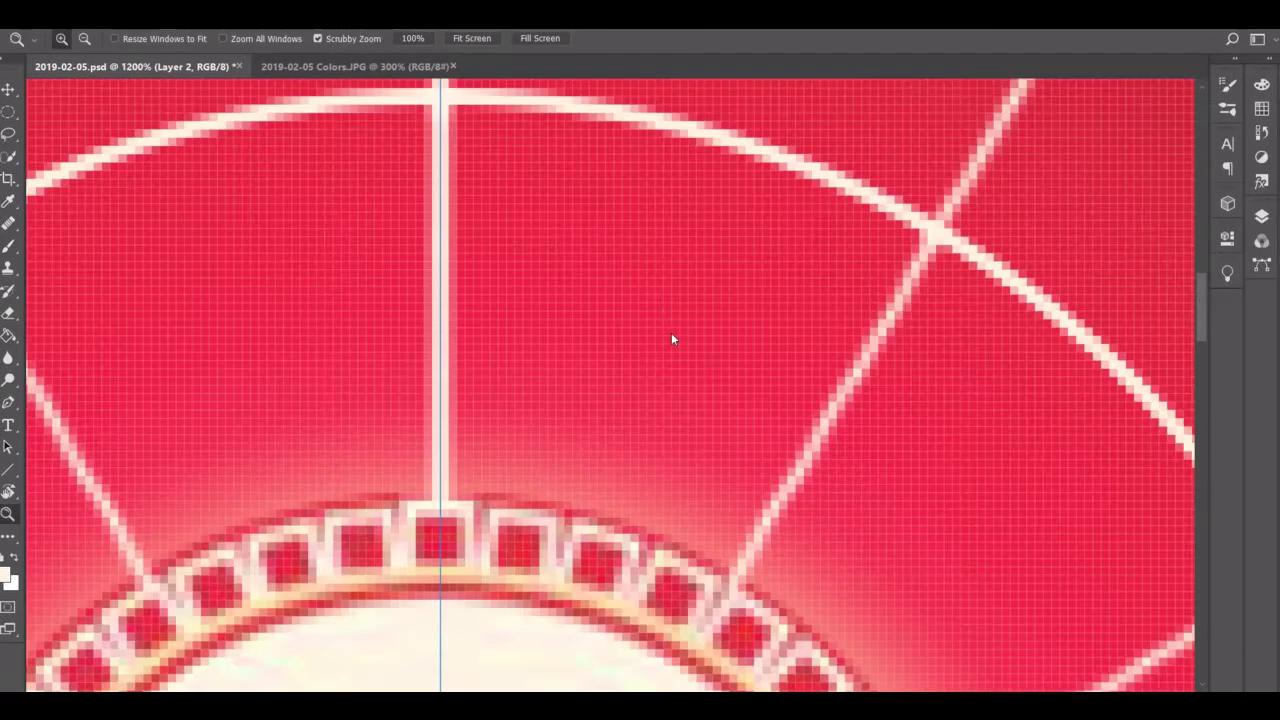
pyautogui.press('b')
pyautogui.click(631, 328)
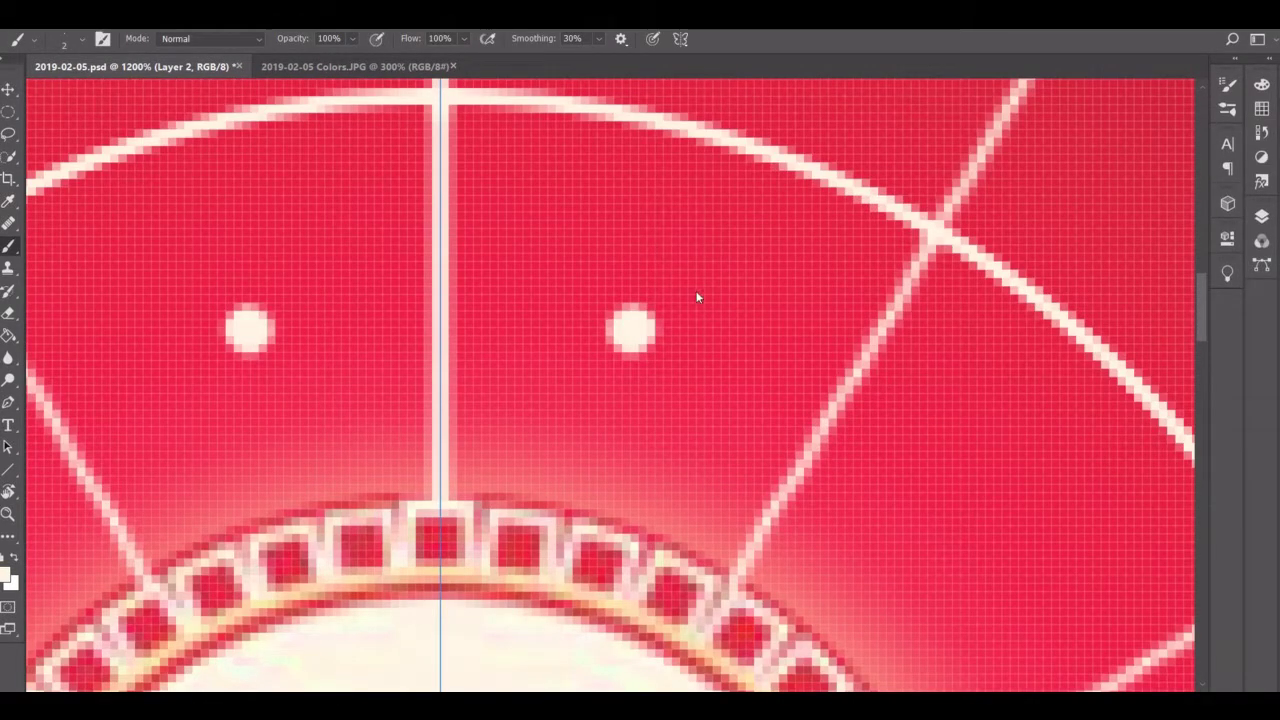
pyautogui.moveTo(708, 288); pyautogui.dragTo(592, 272)
pyautogui.moveTo(688, 322); pyautogui.dragTo(662, 402)
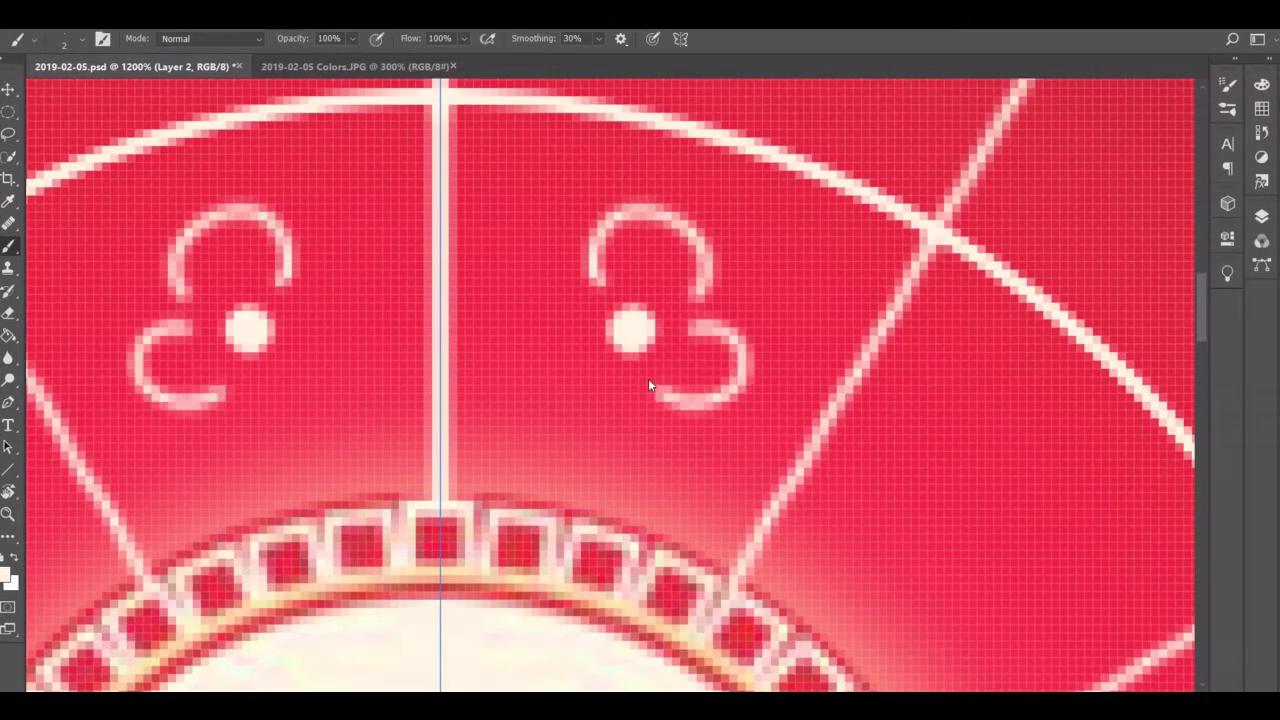
pyautogui.hotkey('ctrl', 'z')
pyautogui.hotkey('ctrl', 'z')
pyautogui.moveTo(700, 290); pyautogui.dragTo(608, 262)
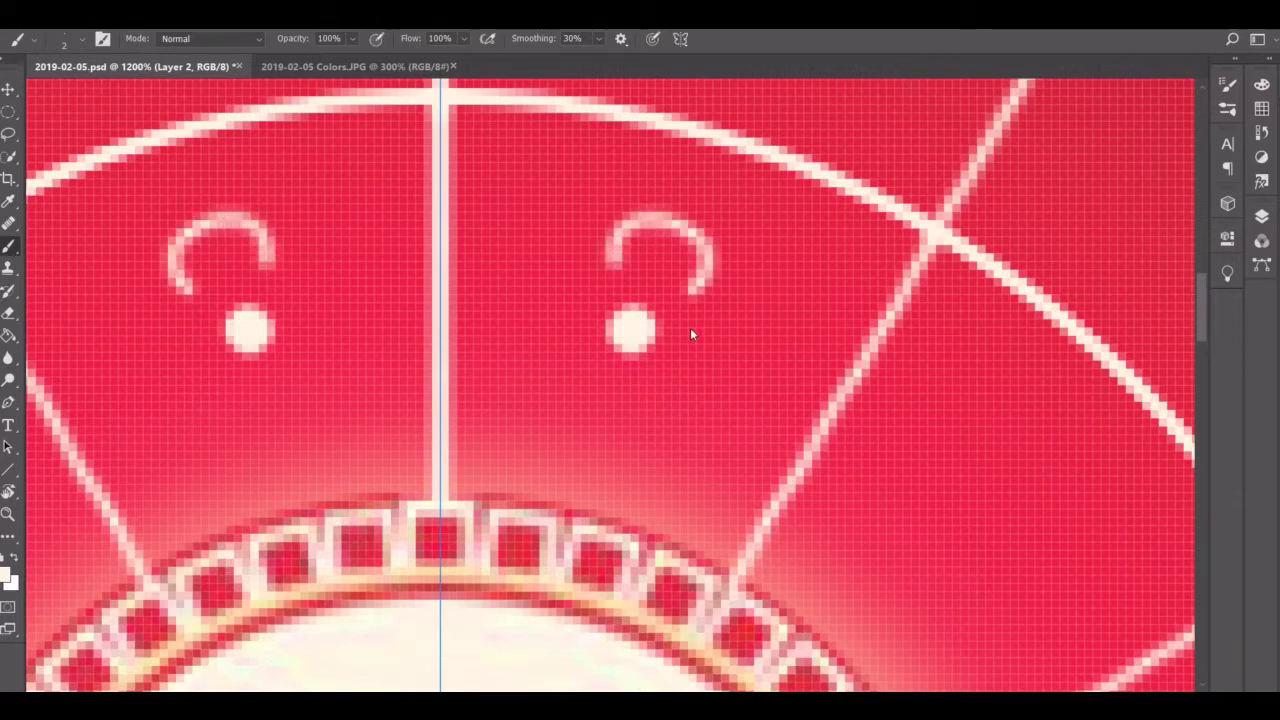
pyautogui.moveTo(688, 328)
pyautogui.mouseDown()
pyautogui.moveTo(662, 402)
pyautogui.moveTo(562, 362)
pyautogui.mouseUp()
pyautogui.click(588, 286)
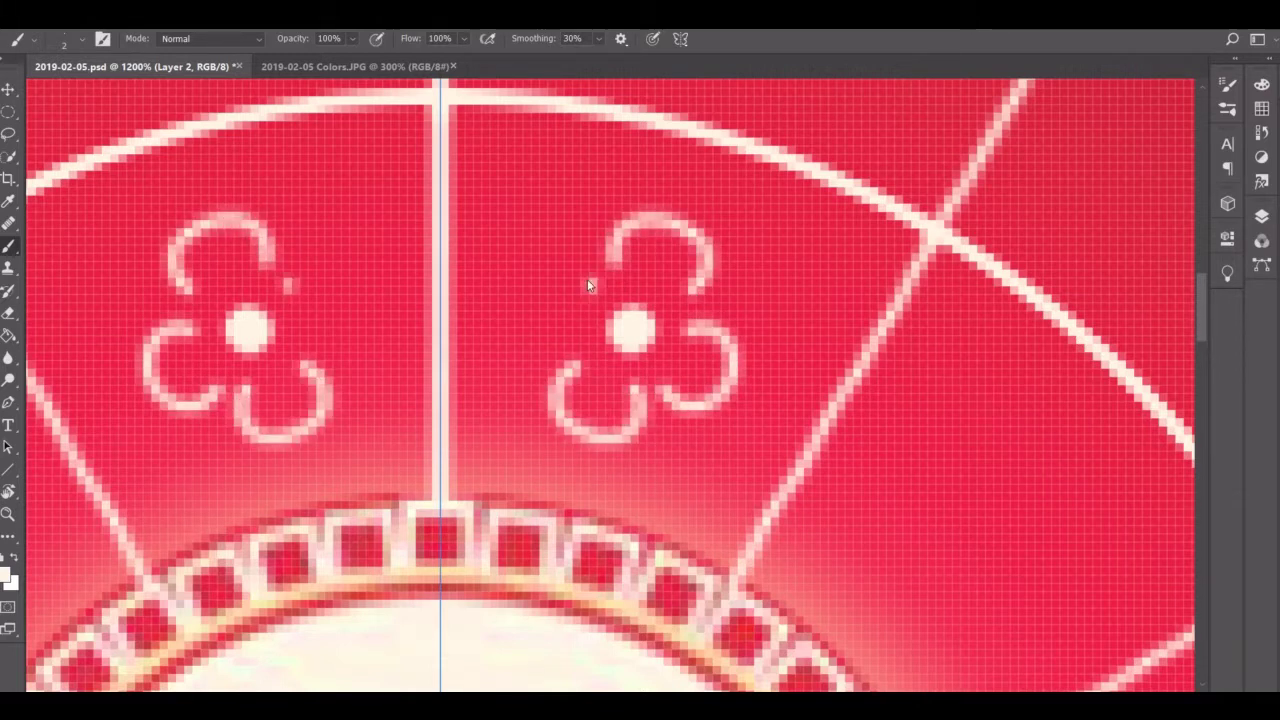
pyautogui.moveTo(588, 282); pyautogui.dragTo(570, 340)
# Step: Add curls, a hook and small dots around the mirrored flower
pyautogui.moveTo(598, 205); pyautogui.dragTo(530, 220)
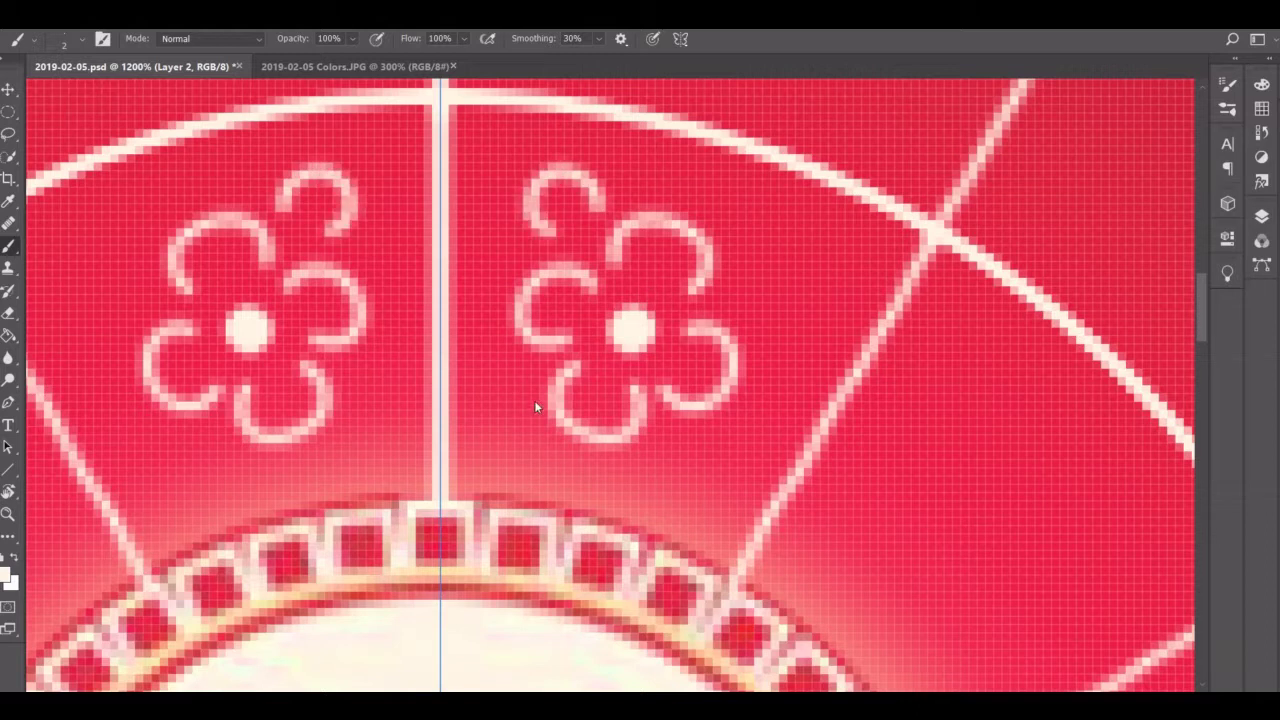
pyautogui.moveTo(534, 400); pyautogui.dragTo(500, 360)
pyautogui.click(692, 434)
pyautogui.moveTo(706, 437); pyautogui.dragTo(655, 448)
pyautogui.moveTo(745, 320)
pyautogui.mouseDown()
pyautogui.moveTo(795, 275)
pyautogui.moveTo(735, 250)
pyautogui.mouseUp()
pyautogui.click(575, 465)
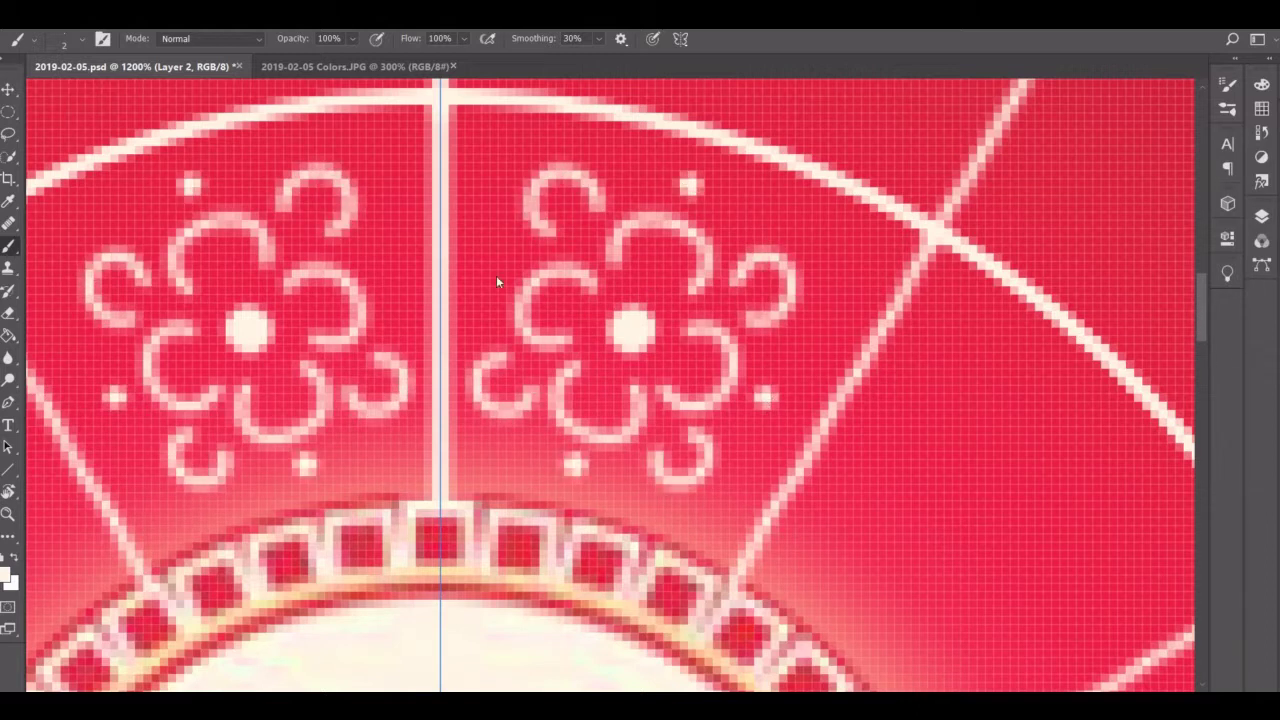
# Step: Thicken the small spiral and draw a loop beside it, undoing one misdrawn stroke
pyautogui.scroll(5, 547, 294)
pyautogui.scroll(3, 547, 294)
pyautogui.hscroll(3, 547, 294)
pyautogui.scroll(-2, 441, 421)
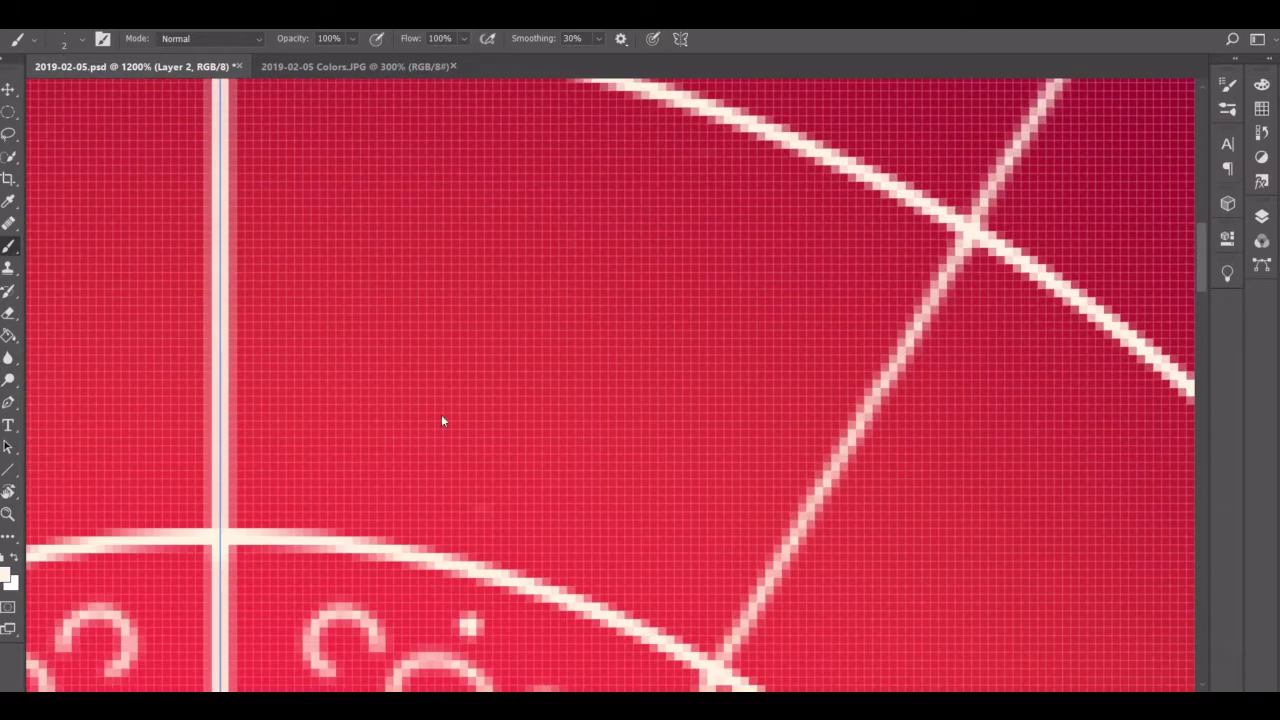
pyautogui.moveTo(480, 487)
pyautogui.mouseDown()
pyautogui.moveTo(453, 534)
pyautogui.moveTo(542, 497)
pyautogui.mouseUp()
pyautogui.moveTo(568, 540)
pyautogui.mouseDown()
pyautogui.moveTo(752, 490)
pyautogui.moveTo(635, 484)
pyautogui.mouseUp()
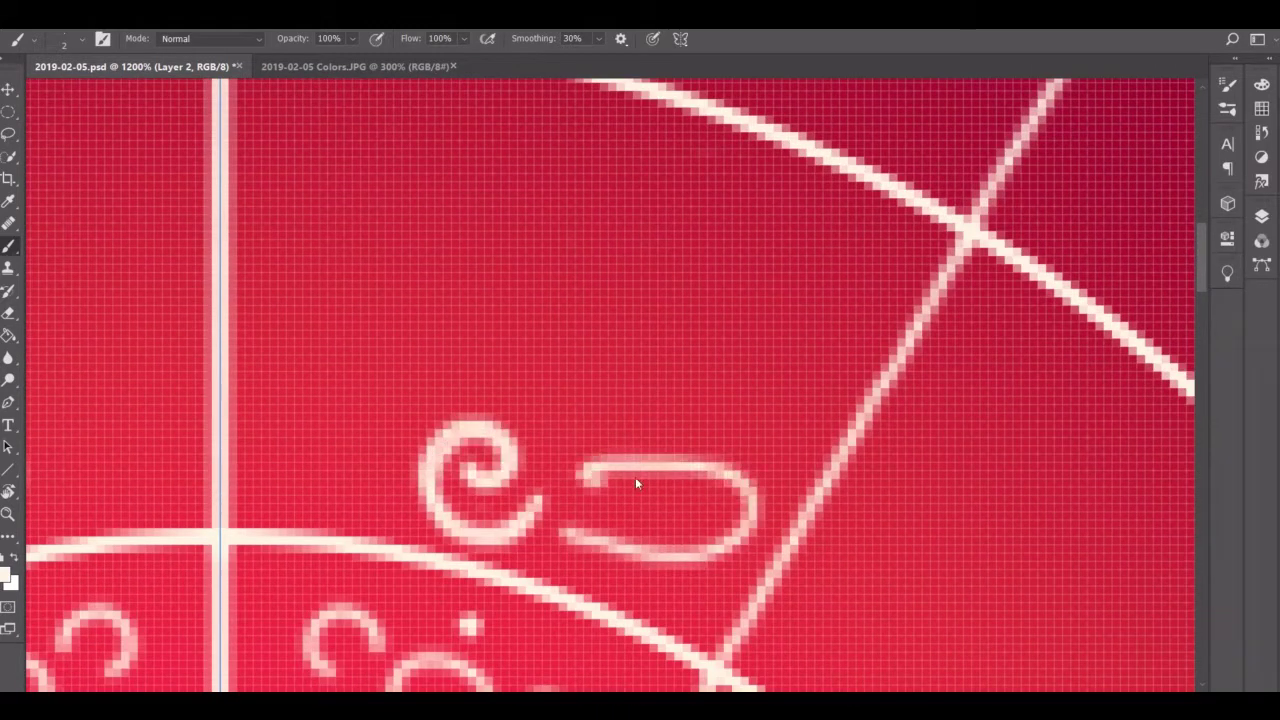
pyautogui.moveTo(615, 534); pyautogui.dragTo(720, 508)
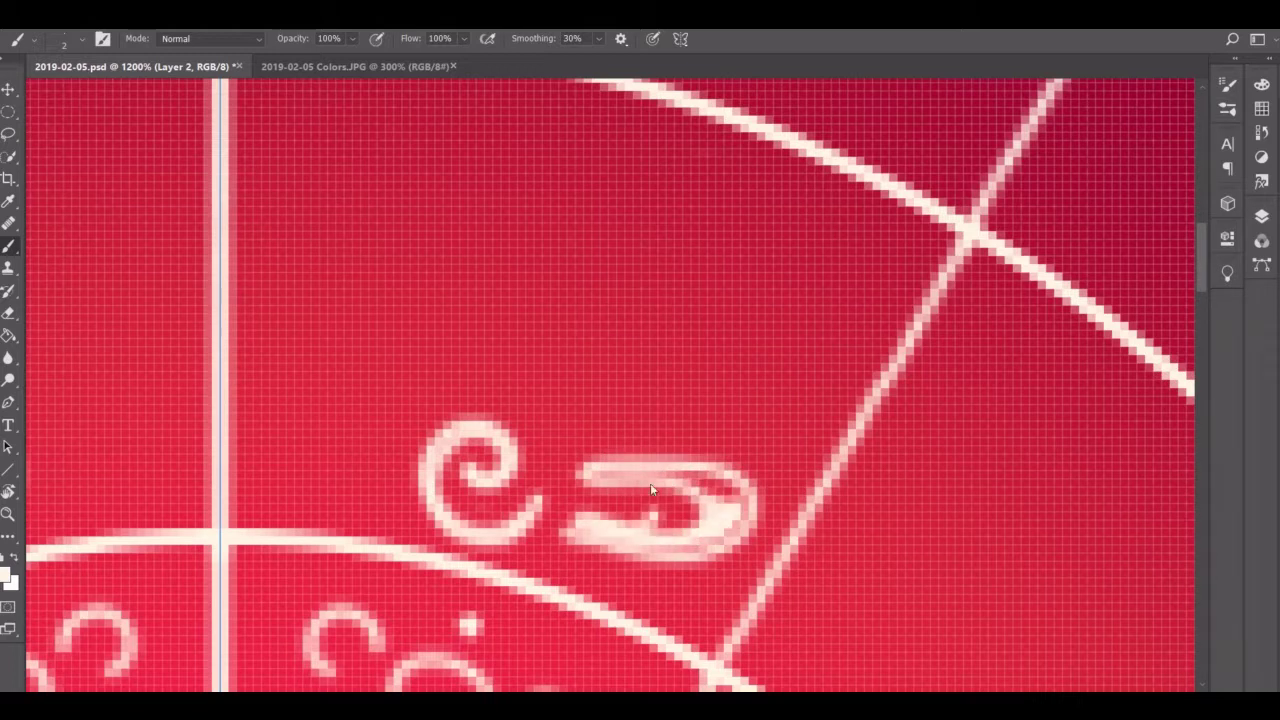
pyautogui.hotkey('ctrl', 'z')
pyautogui.hotkey('ctrl', 'z')
pyautogui.hotkey('ctrl', 'z')
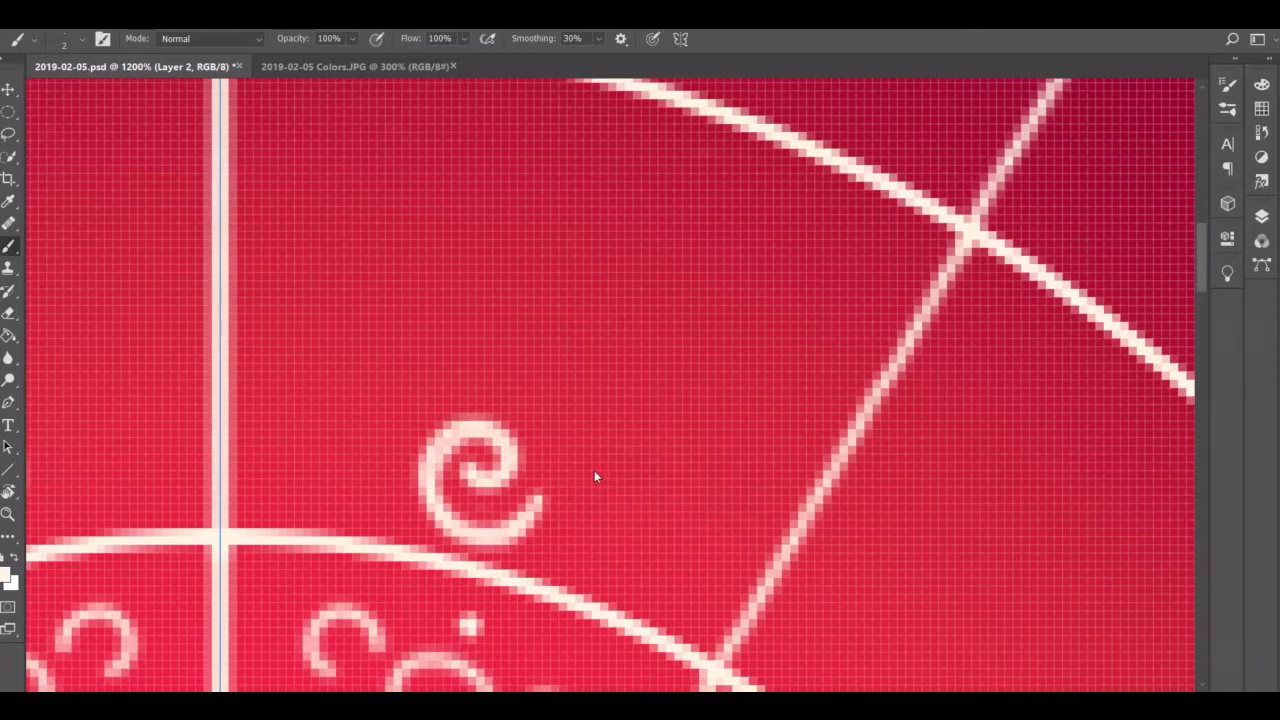
pyautogui.moveTo(590, 462)
pyautogui.mouseDown()
pyautogui.moveTo(760, 518)
pyautogui.moveTo(592, 512)
pyautogui.mouseUp()
# Step: Draw a tall curved petal above the spiral and arch petals with W-shaped inner strokes to its left
pyautogui.moveTo(568, 408)
pyautogui.mouseDown()
pyautogui.moveTo(700, 366)
pyautogui.moveTo(676, 205)
pyautogui.moveTo(527, 362)
pyautogui.moveTo(486, 72)
pyautogui.moveTo(447, 370)
pyautogui.mouseUp()
pyautogui.scroll(1, 380, 433)
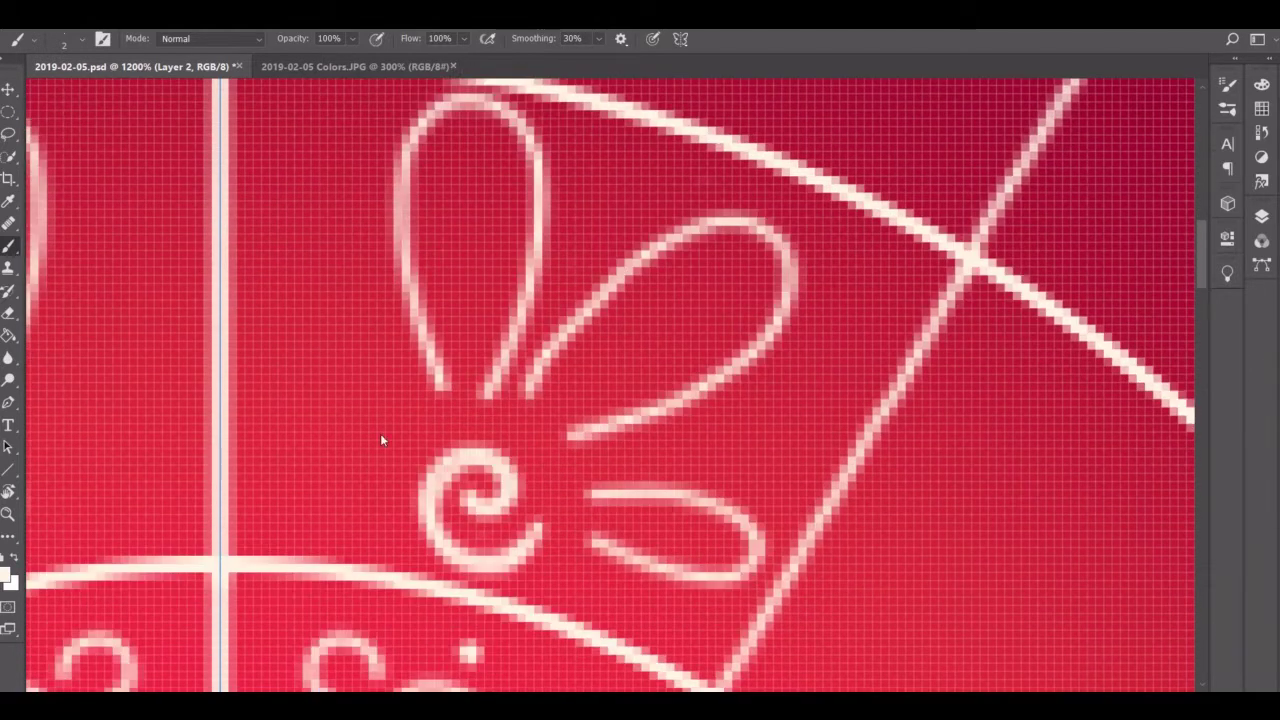
pyautogui.moveTo(415, 410); pyautogui.dragTo(245, 318)
pyautogui.hotkey('ctrl', 'z')
pyautogui.moveTo(411, 405)
pyautogui.mouseDown()
pyautogui.moveTo(245, 318)
pyautogui.moveTo(385, 435)
pyautogui.mouseUp()
pyautogui.moveTo(382, 483)
pyautogui.mouseDown()
pyautogui.moveTo(270, 490)
pyautogui.moveTo(352, 534)
pyautogui.moveTo(390, 500)
pyautogui.mouseUp()
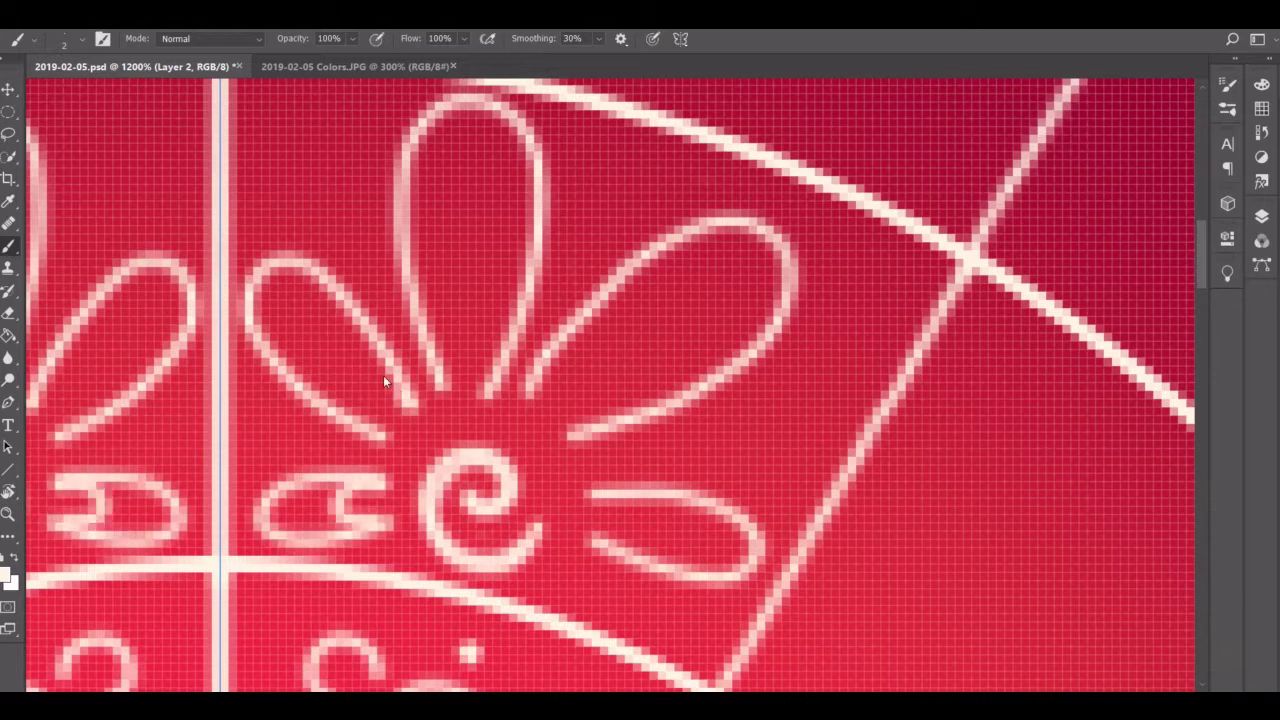
pyautogui.moveTo(383, 375); pyautogui.dragTo(360, 415)
pyautogui.moveTo(490, 395); pyautogui.dragTo(441, 382)
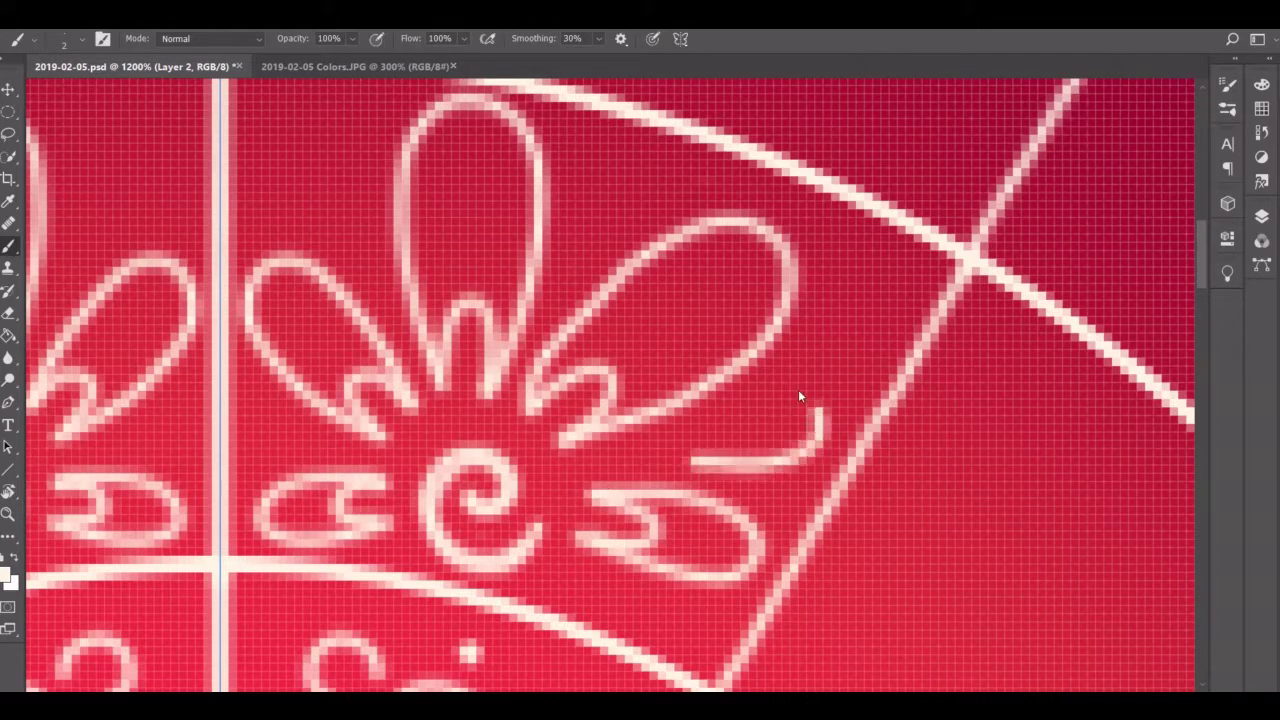
pyautogui.moveTo(798, 397)
pyautogui.mouseDown()
pyautogui.moveTo(737, 451)
pyautogui.moveTo(708, 455)
pyautogui.mouseUp()
# Step: Add small looped petals above the right and left petals, redrawing a misshapen one
pyautogui.moveTo(571, 187); pyautogui.dragTo(571, 238)
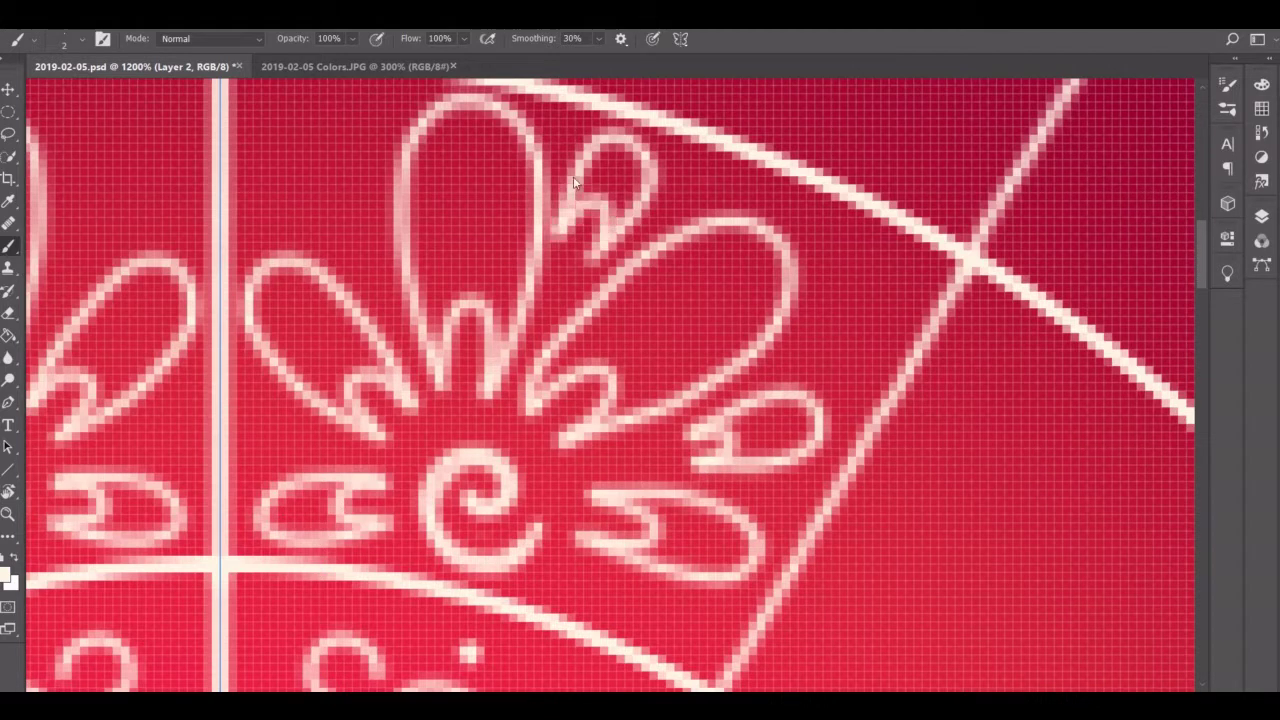
pyautogui.hotkey('ctrl', 'z')
pyautogui.hotkey('ctrl', 'z')
pyautogui.moveTo(560, 195)
pyautogui.mouseDown()
pyautogui.moveTo(592, 185)
pyautogui.moveTo(568, 243)
pyautogui.mouseUp()
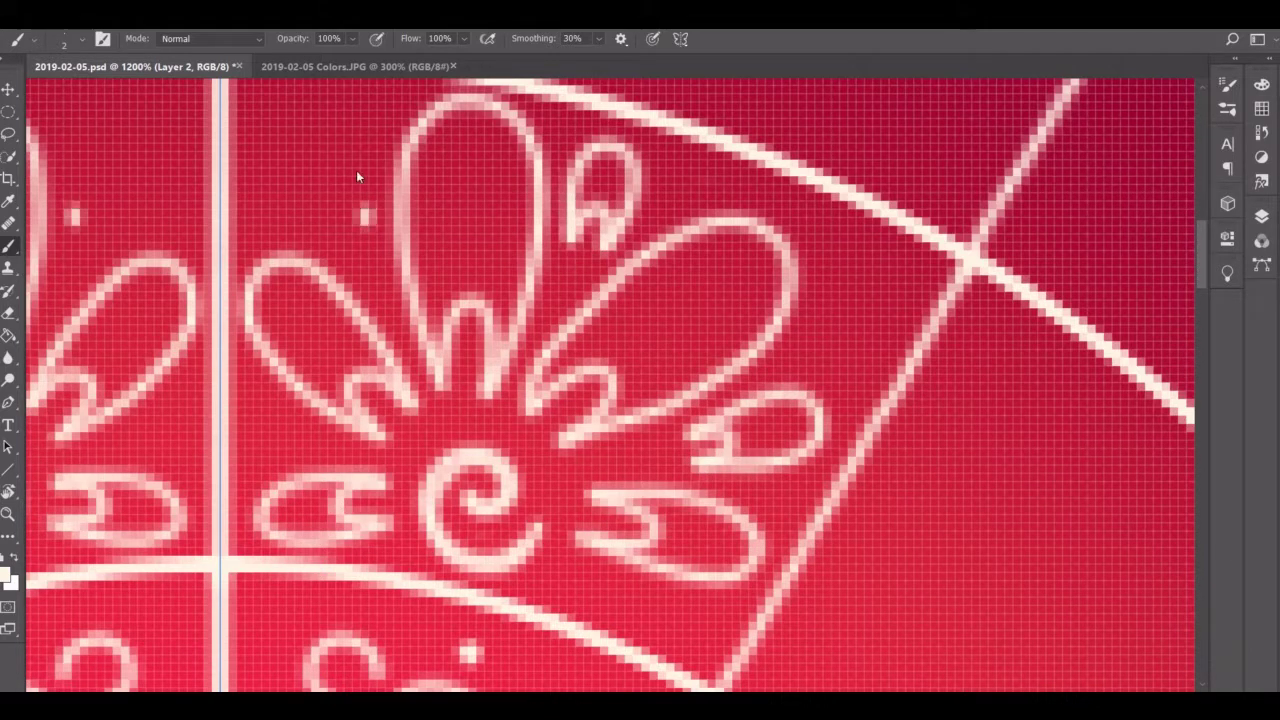
pyautogui.moveTo(300, 115)
pyautogui.mouseDown()
pyautogui.moveTo(325, 215)
pyautogui.moveTo(340, 150)
pyautogui.moveTo(320, 210)
pyautogui.moveTo(305, 174)
pyautogui.moveTo(343, 165)
pyautogui.moveTo(300, 160)
pyautogui.moveTo(305, 192)
pyautogui.mouseUp()
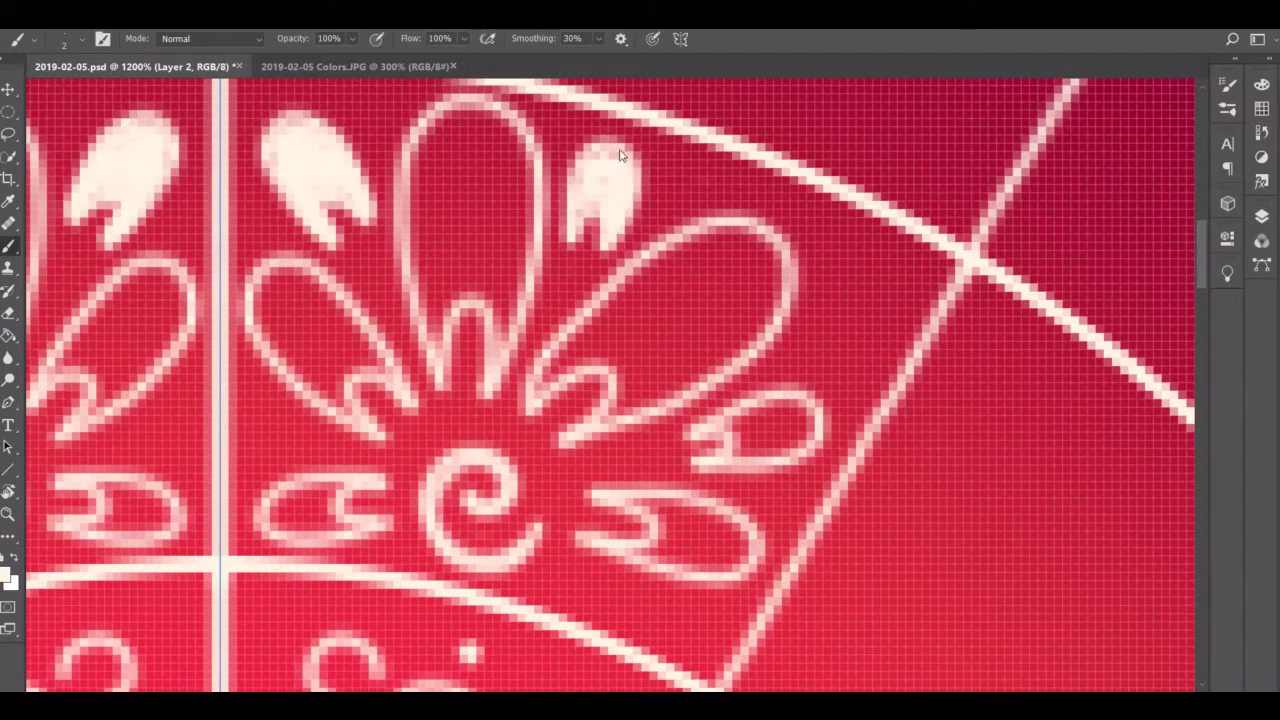
# Step: Fill the small top-right, right, lower-right and left-centre petals and the left ovals solid cream
pyautogui.moveTo(620, 155); pyautogui.dragTo(620, 240)
pyautogui.moveTo(779, 407)
pyautogui.mouseDown()
pyautogui.moveTo(814, 423)
pyautogui.moveTo(754, 431)
pyautogui.moveTo(788, 452)
pyautogui.mouseUp()
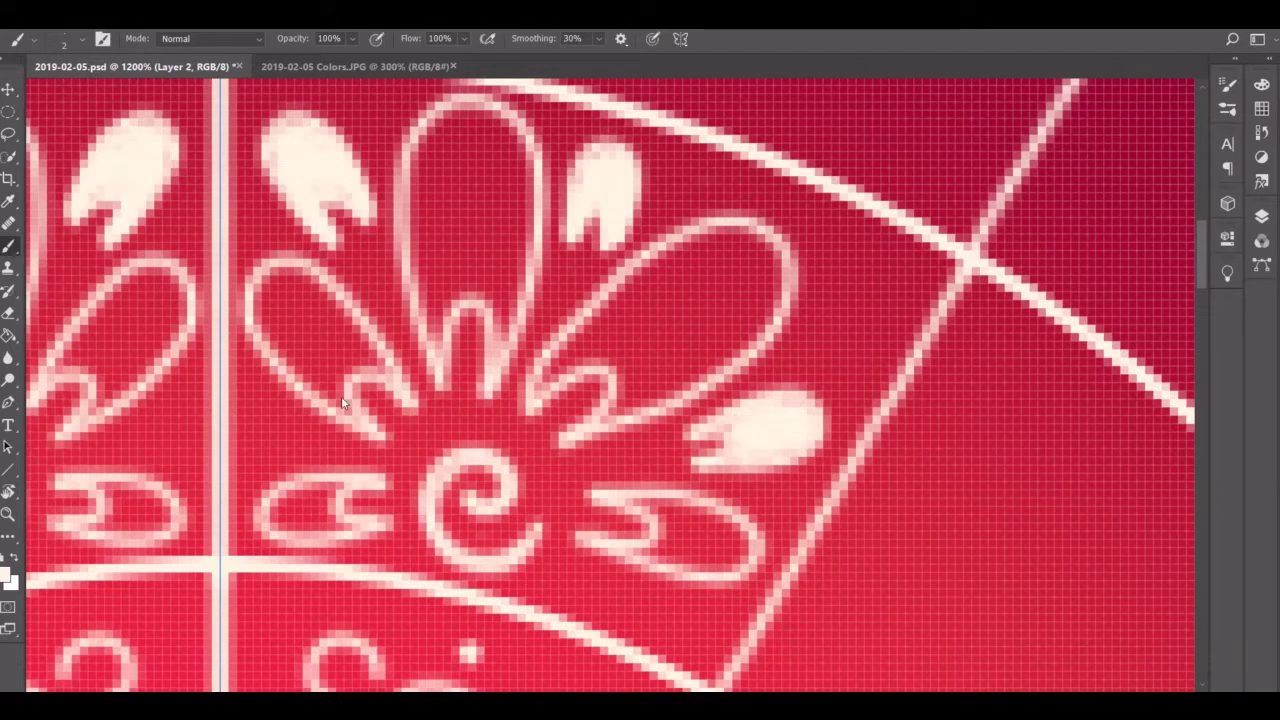
pyautogui.moveTo(345, 490)
pyautogui.mouseDown()
pyautogui.moveTo(330, 515)
pyautogui.moveTo(270, 520)
pyautogui.moveTo(320, 500)
pyautogui.moveTo(280, 527)
pyautogui.mouseUp()
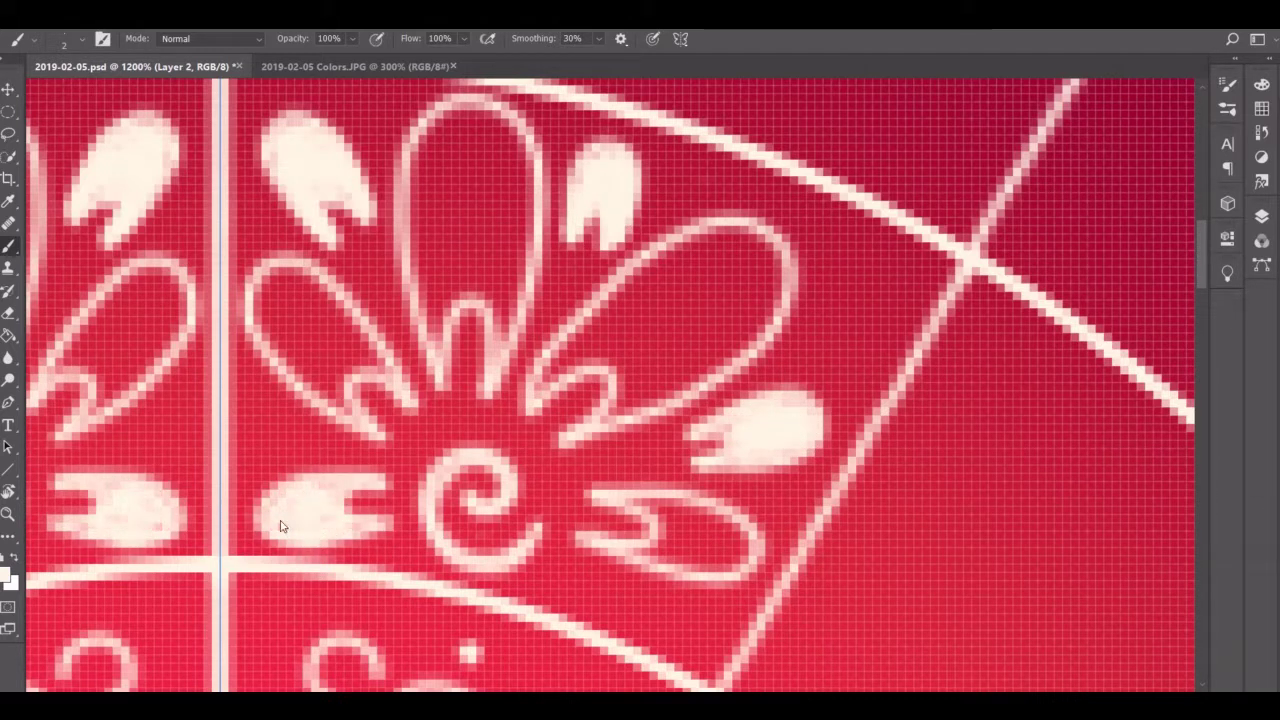
pyautogui.moveTo(615, 495)
pyautogui.mouseDown()
pyautogui.moveTo(713, 514)
pyautogui.moveTo(640, 562)
pyautogui.moveTo(695, 562)
pyautogui.moveTo(640, 554)
pyautogui.mouseUp()
pyautogui.moveTo(380, 370)
pyautogui.mouseDown()
pyautogui.moveTo(290, 275)
pyautogui.moveTo(380, 400)
pyautogui.mouseUp()
pyautogui.moveTo(300, 400)
pyautogui.mouseDown()
pyautogui.moveTo(346, 340)
pyautogui.moveTo(290, 370)
pyautogui.mouseUp()
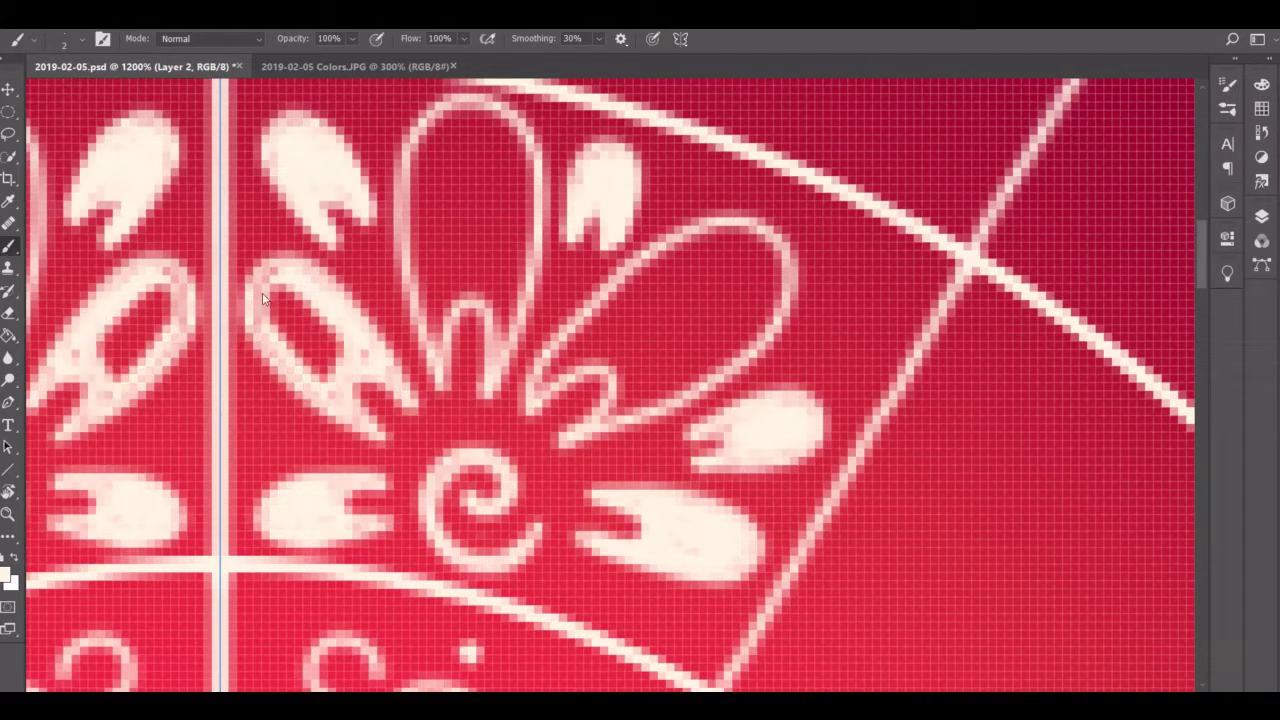
# Step: Finish filling the left-centre, tall top and large right petals solid cream
pyautogui.moveTo(270, 290); pyautogui.dragTo(330, 370)
pyautogui.moveTo(270, 330)
pyautogui.mouseDown()
pyautogui.moveTo(260, 285)
pyautogui.moveTo(318, 362)
pyautogui.moveTo(286, 320)
pyautogui.moveTo(349, 360)
pyautogui.moveTo(298, 369)
pyautogui.mouseUp()
pyautogui.moveTo(490, 200)
pyautogui.mouseDown()
pyautogui.moveTo(470, 220)
pyautogui.moveTo(460, 190)
pyautogui.moveTo(500, 190)
pyautogui.mouseUp()
pyautogui.moveTo(453, 162)
pyautogui.mouseDown()
pyautogui.moveTo(523, 177)
pyautogui.moveTo(410, 150)
pyautogui.moveTo(482, 303)
pyautogui.moveTo(520, 200)
pyautogui.moveTo(505, 320)
pyautogui.moveTo(490, 246)
pyautogui.moveTo(525, 194)
pyautogui.moveTo(495, 130)
pyautogui.moveTo(446, 125)
pyautogui.mouseUp()
pyautogui.moveTo(501, 166)
pyautogui.mouseDown()
pyautogui.moveTo(425, 215)
pyautogui.moveTo(457, 286)
pyautogui.moveTo(428, 251)
pyautogui.moveTo(443, 287)
pyautogui.mouseUp()
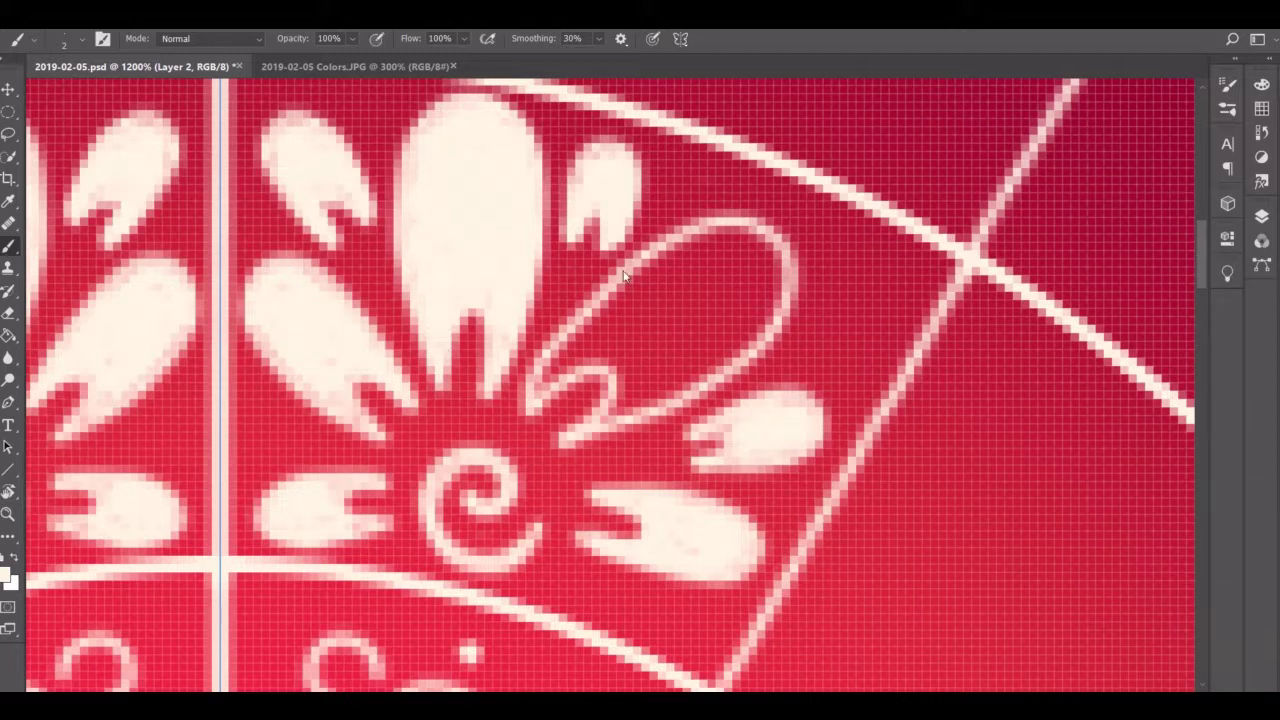
pyautogui.moveTo(565, 449)
pyautogui.mouseDown()
pyautogui.moveTo(720, 390)
pyautogui.moveTo(780, 300)
pyautogui.moveTo(650, 245)
pyautogui.moveTo(535, 400)
pyautogui.mouseUp()
pyautogui.moveTo(617, 370)
pyautogui.mouseDown()
pyautogui.moveTo(740, 340)
pyautogui.moveTo(643, 272)
pyautogui.moveTo(555, 375)
pyautogui.moveTo(765, 290)
pyautogui.moveTo(617, 297)
pyautogui.moveTo(600, 385)
pyautogui.moveTo(755, 300)
pyautogui.moveTo(611, 315)
pyautogui.moveTo(700, 330)
pyautogui.moveTo(620, 300)
pyautogui.moveTo(720, 290)
pyautogui.moveTo(707, 326)
pyautogui.moveTo(722, 322)
pyautogui.moveTo(750, 265)
pyautogui.moveTo(624, 396)
pyautogui.moveTo(546, 390)
pyautogui.mouseUp()
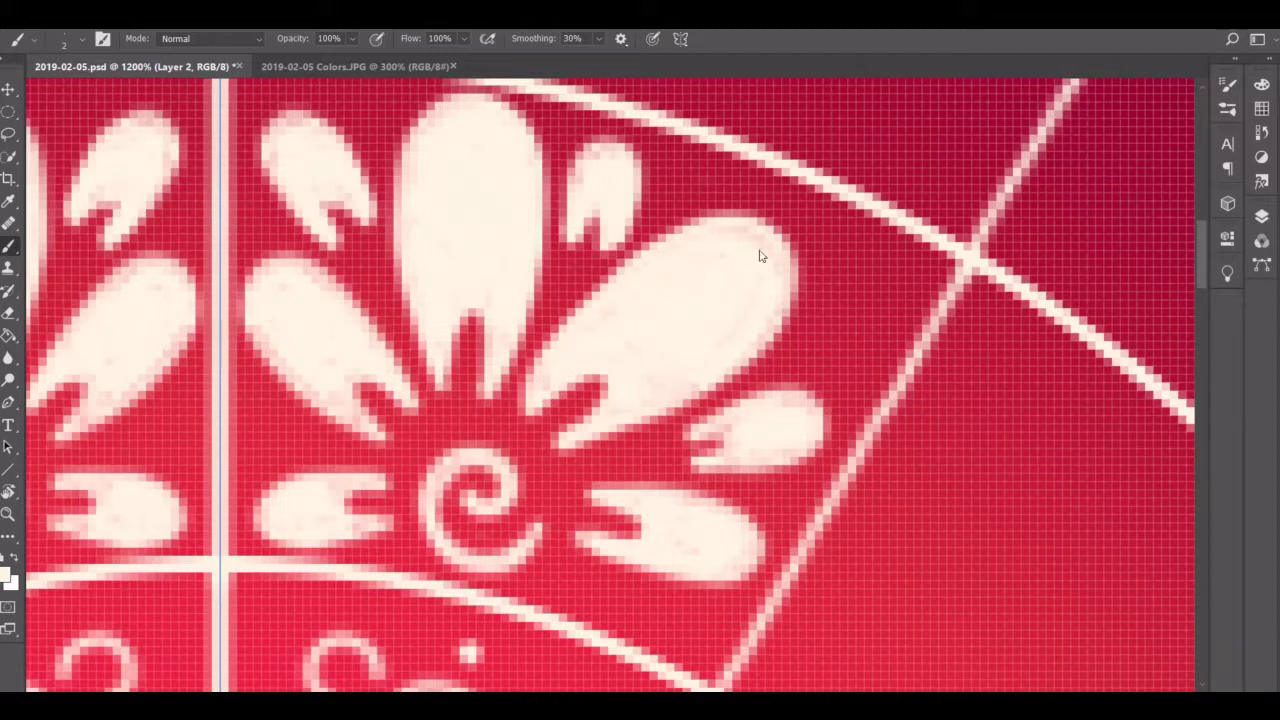
# Step: Erase a red notch into the top petal's base with the Eraser
pyautogui.press('e')
pyautogui.click(82, 38)
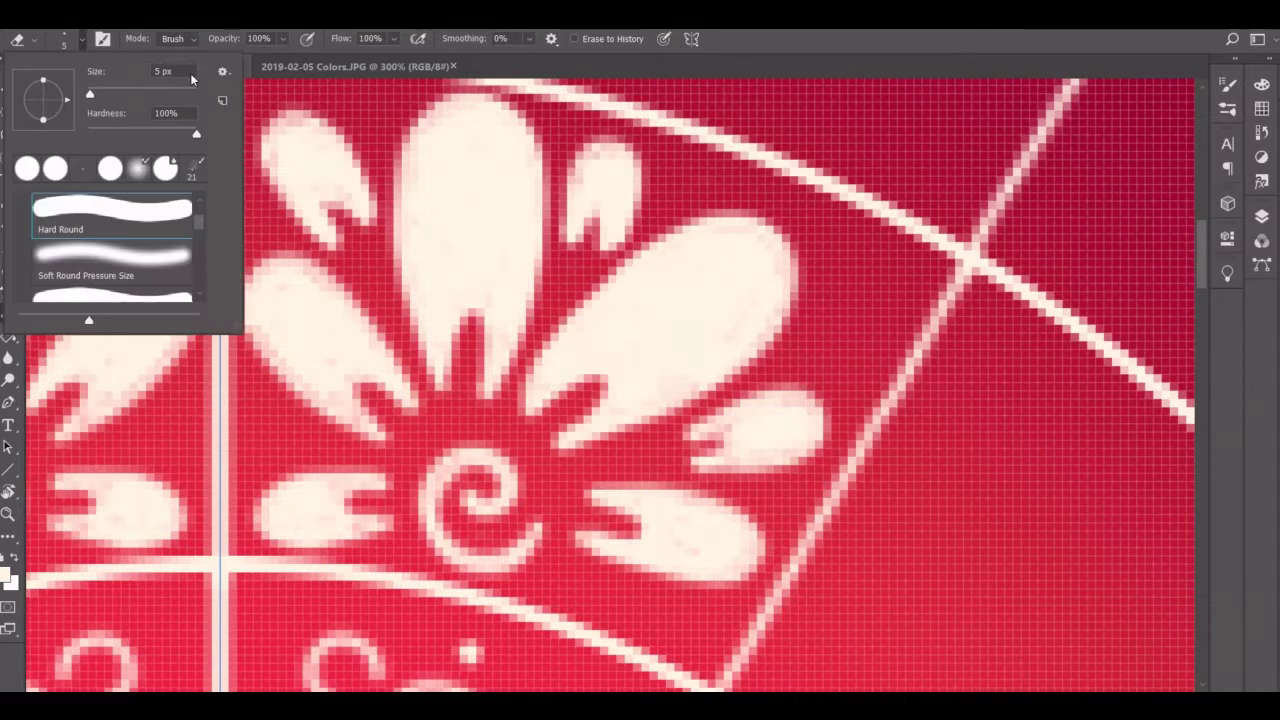
pyautogui.press('Escape')
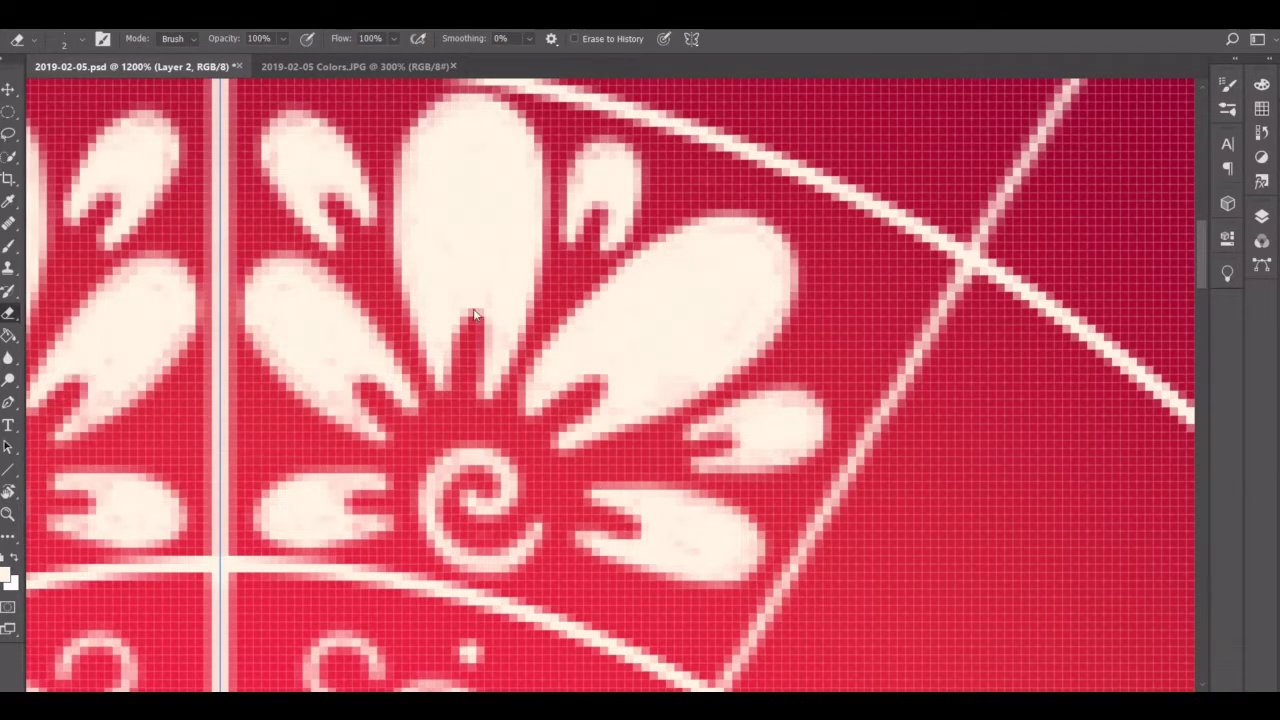
pyautogui.moveTo(474, 315); pyautogui.dragTo(490, 396)
pyautogui.scroll(5, 627, 451)
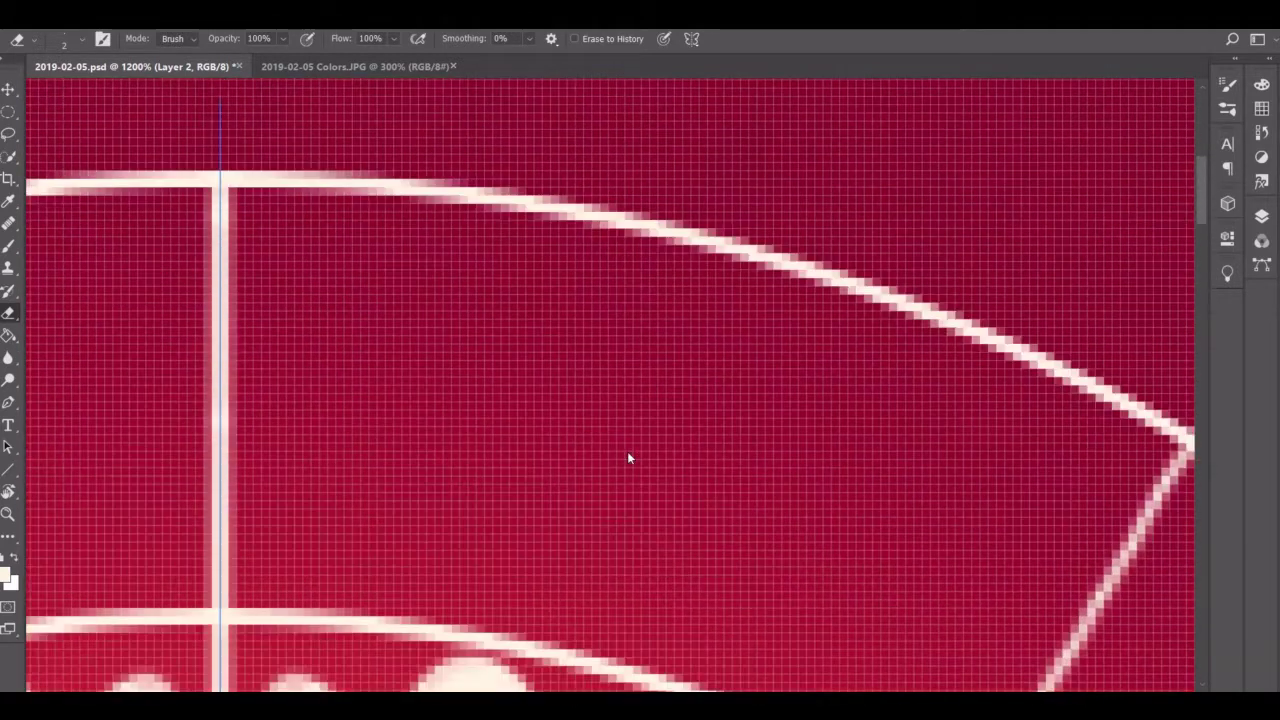
pyautogui.scroll(3, 627, 451)
pyautogui.press('b')
pyautogui.press('F7')
# Step: Select the Mandala Symmetry 10 path and paint the first cream droplets above the outer ring
pyautogui.click(1060, 210)
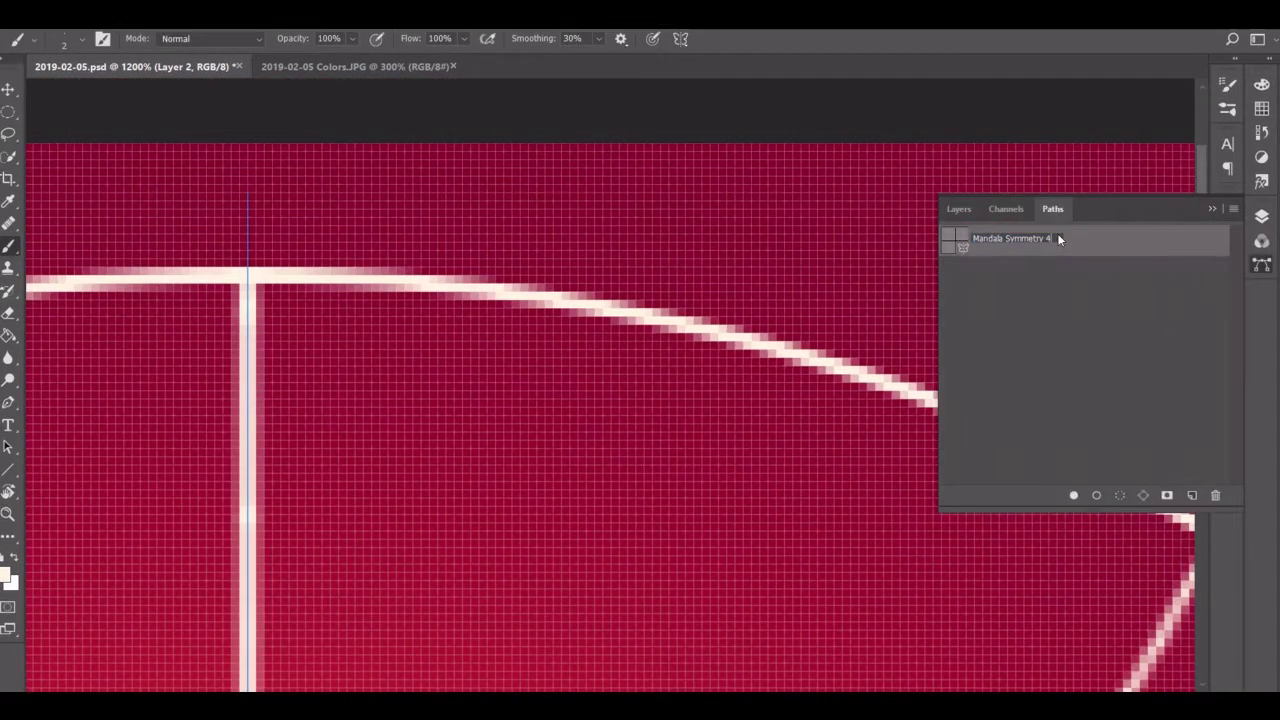
pyautogui.moveTo(259, 178); pyautogui.dragTo(249, 230)
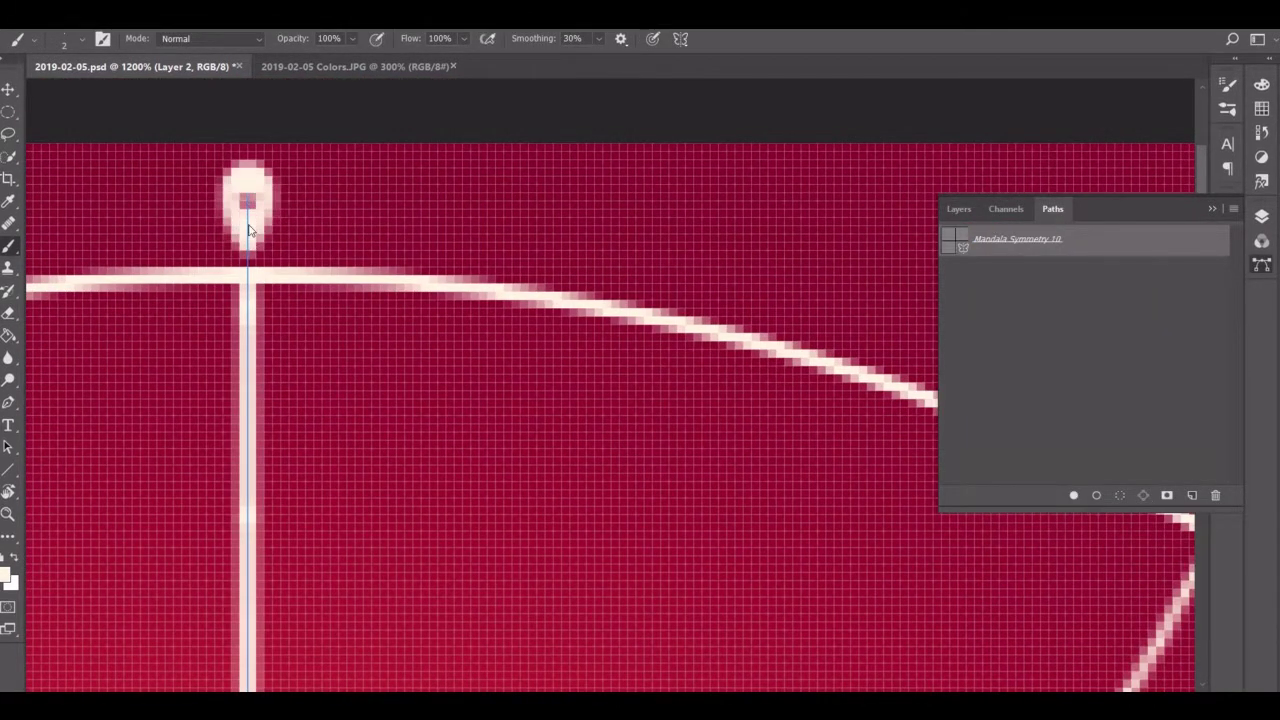
pyautogui.moveTo(345, 245)
pyautogui.mouseDown()
pyautogui.moveTo(372, 205)
pyautogui.moveTo(345, 240)
pyautogui.mouseUp()
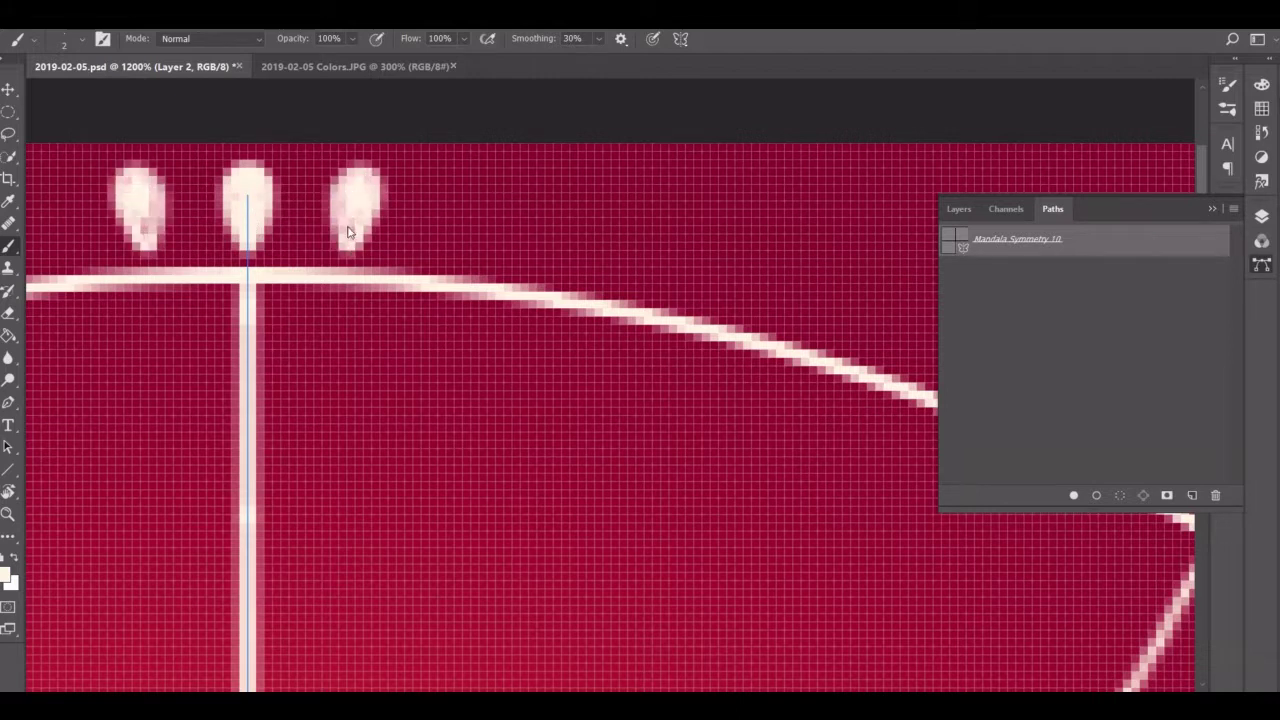
pyautogui.moveTo(440, 255)
pyautogui.mouseDown()
pyautogui.moveTo(440, 212)
pyautogui.moveTo(452, 262)
pyautogui.moveTo(463, 210)
pyautogui.mouseUp()
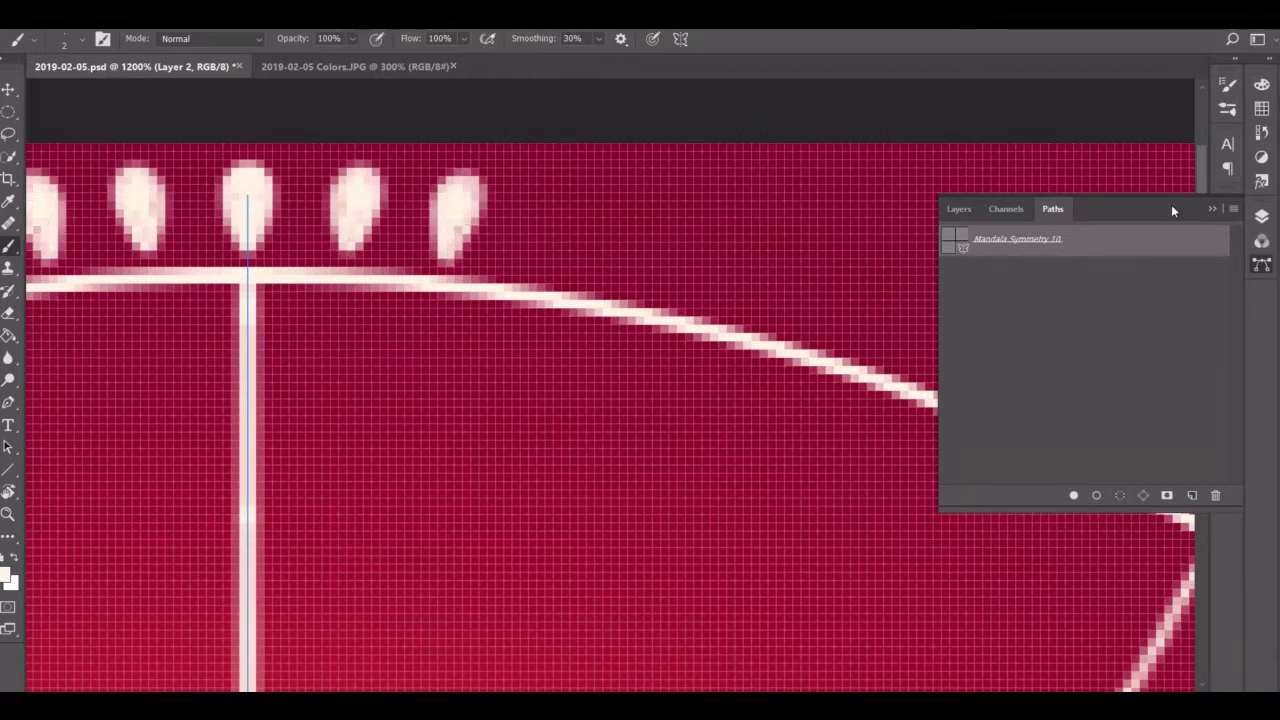
pyautogui.moveTo(568, 182); pyautogui.dragTo(572, 265)
pyautogui.moveTo(607, 175)
pyautogui.mouseDown()
pyautogui.moveTo(578, 262)
pyautogui.moveTo(608, 205)
pyautogui.moveTo(590, 245)
pyautogui.mouseUp()
# Step: Add more droplet pairs along the ring, erasing a misplaced pair and filling out another
pyautogui.moveTo(692, 305)
pyautogui.mouseDown()
pyautogui.moveTo(688, 268)
pyautogui.moveTo(700, 300)
pyautogui.moveTo(720, 248)
pyautogui.moveTo(702, 282)
pyautogui.mouseUp()
pyautogui.moveTo(793, 318)
pyautogui.mouseDown()
pyautogui.moveTo(815, 260)
pyautogui.moveTo(840, 275)
pyautogui.moveTo(800, 295)
pyautogui.mouseUp()
pyautogui.press('e')
pyautogui.moveTo(566, 180)
pyautogui.mouseDown()
pyautogui.moveTo(590, 205)
pyautogui.moveTo(623, 189)
pyautogui.moveTo(553, 228)
pyautogui.moveTo(570, 235)
pyautogui.moveTo(599, 193)
pyautogui.moveTo(575, 270)
pyautogui.mouseUp()
pyautogui.press('b')
pyautogui.moveTo(455, 260); pyautogui.dragTo(449, 214)
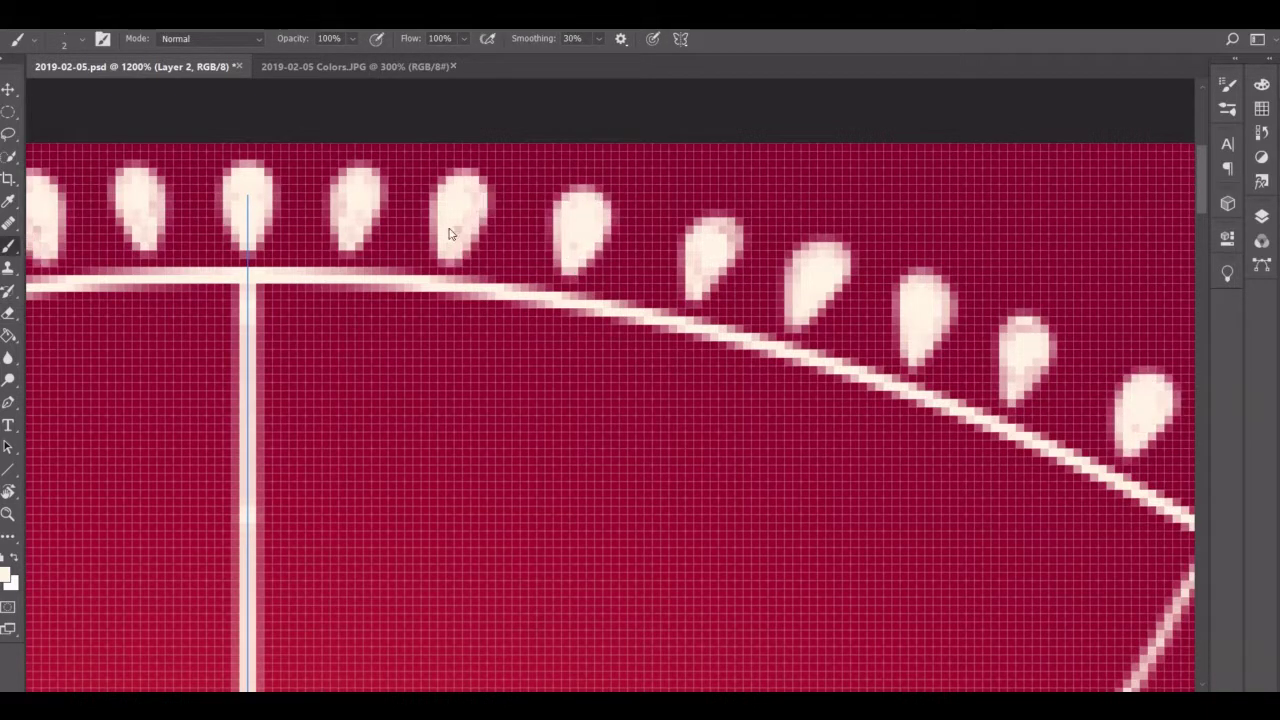
# Step: Paint a mirrored S-shaped vine stem with three cream leaves, filling the lower leaf solid
pyautogui.press('e')
pyautogui.click(1262, 216)
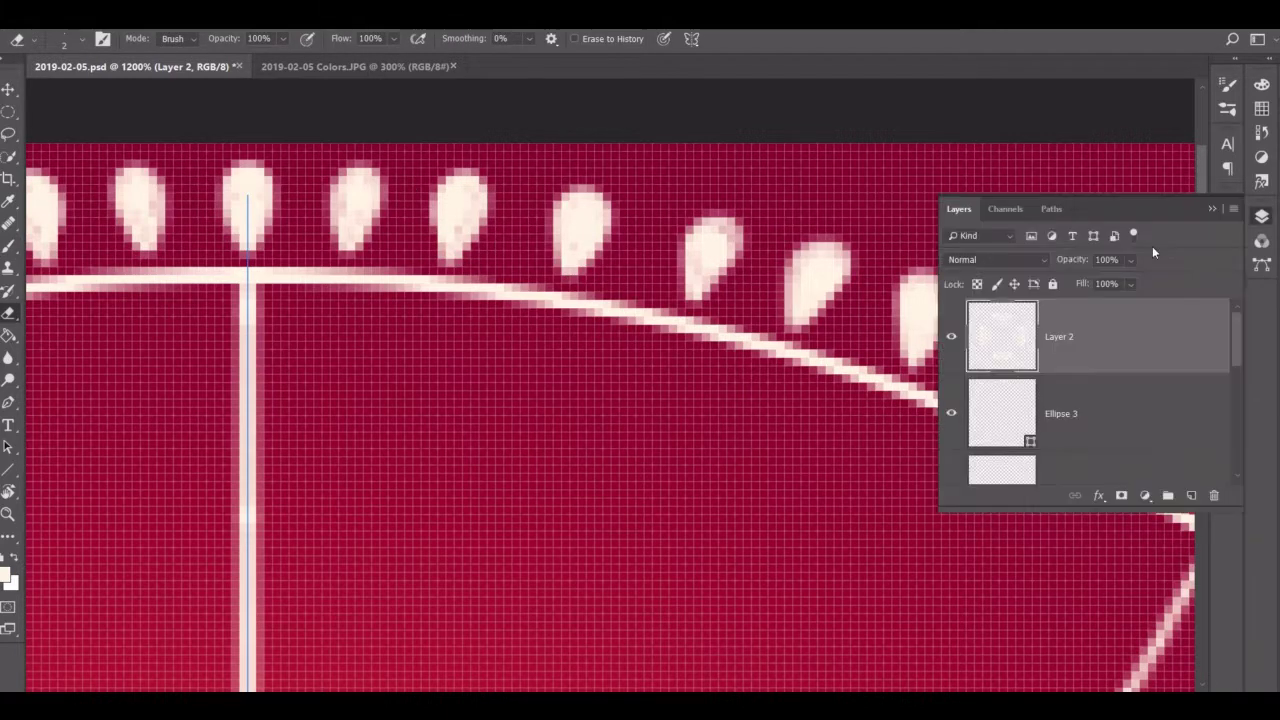
pyautogui.click(1051, 209)
pyautogui.scroll(-3, 535, 377)
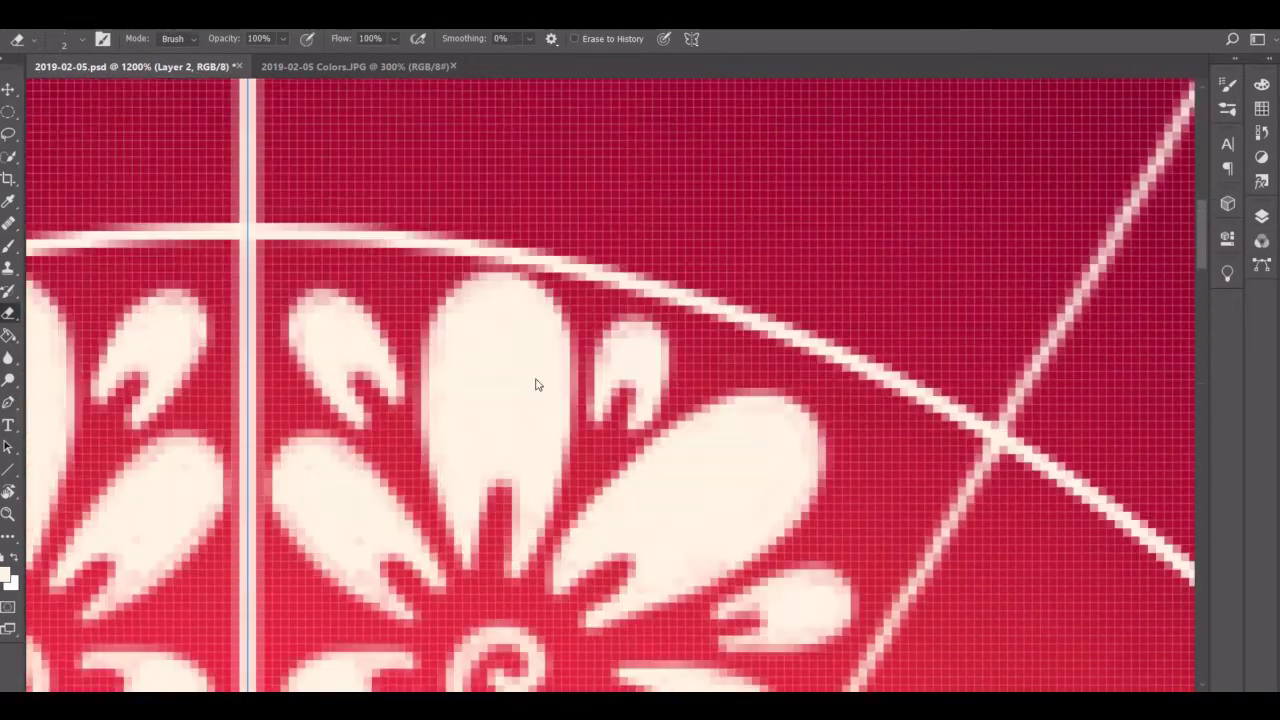
pyautogui.scroll(2, 535, 385)
pyautogui.press('b')
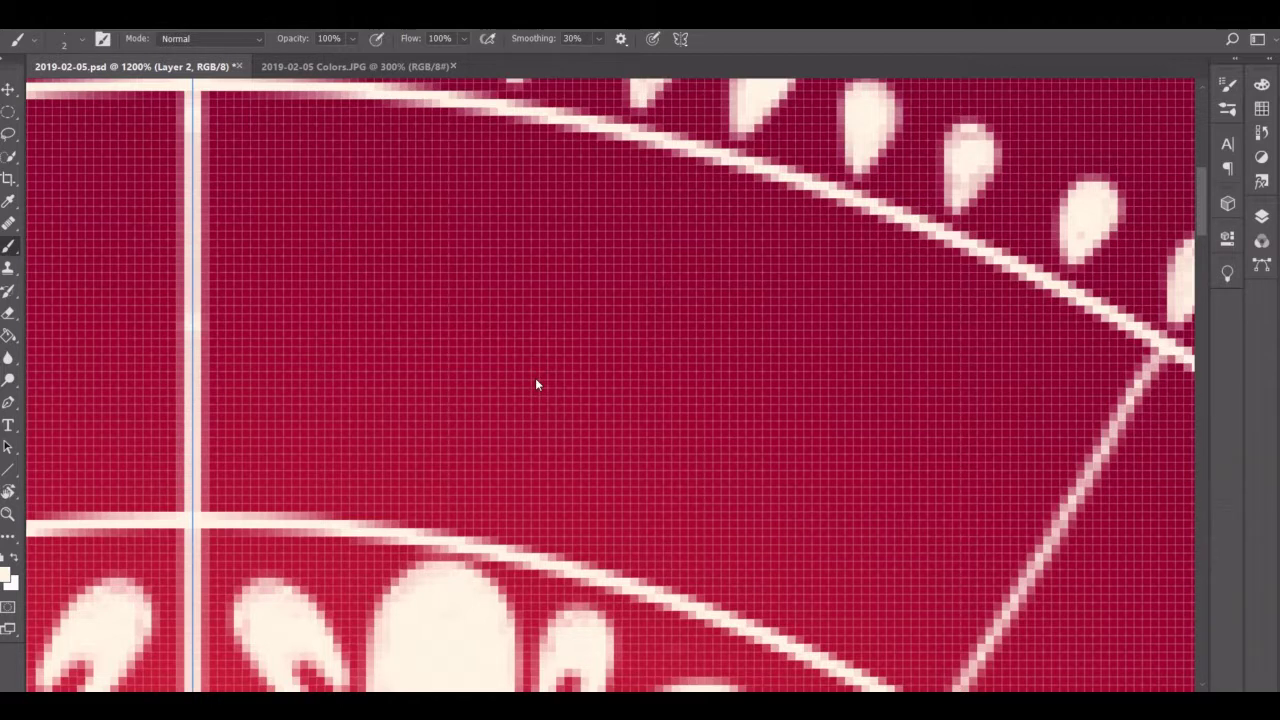
pyautogui.hscroll(2, 535, 384)
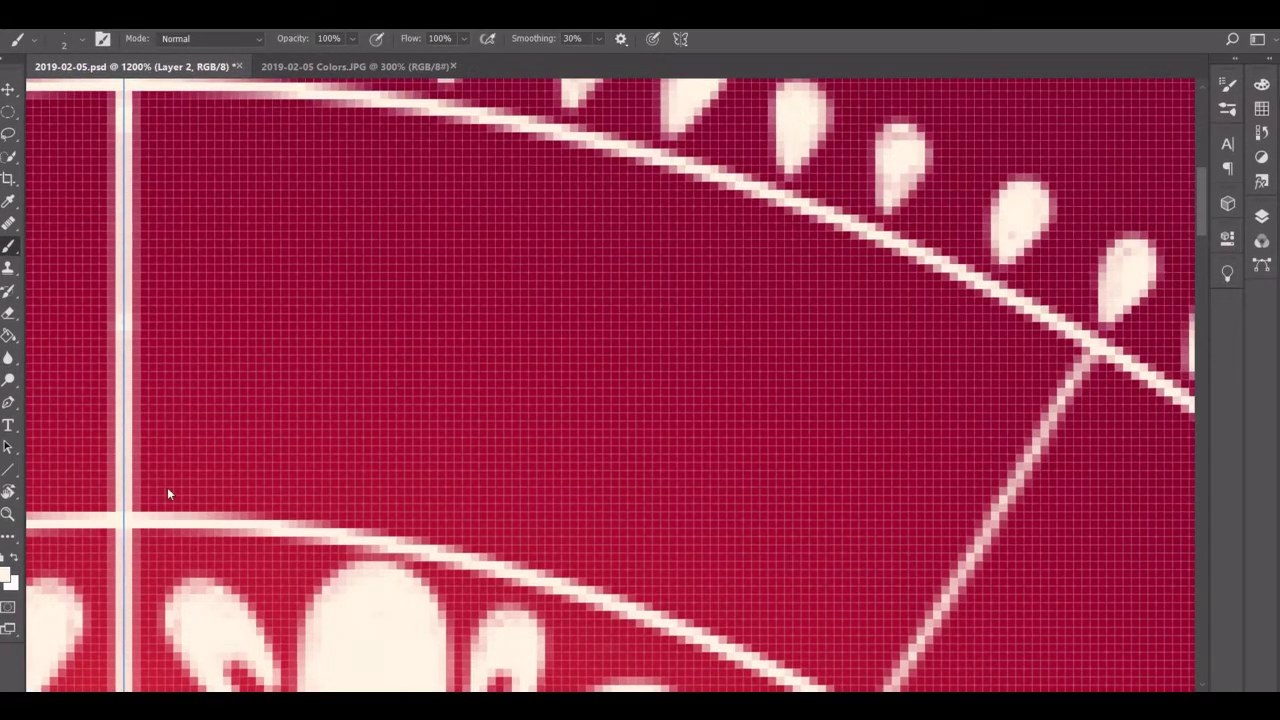
pyautogui.moveTo(163, 490); pyautogui.dragTo(262, 148)
pyautogui.moveTo(258, 290)
pyautogui.mouseDown()
pyautogui.moveTo(326, 191)
pyautogui.moveTo(290, 250)
pyautogui.moveTo(297, 236)
pyautogui.mouseUp()
pyautogui.moveTo(222, 422)
pyautogui.mouseDown()
pyautogui.moveTo(180, 360)
pyautogui.moveTo(194, 402)
pyautogui.mouseUp()
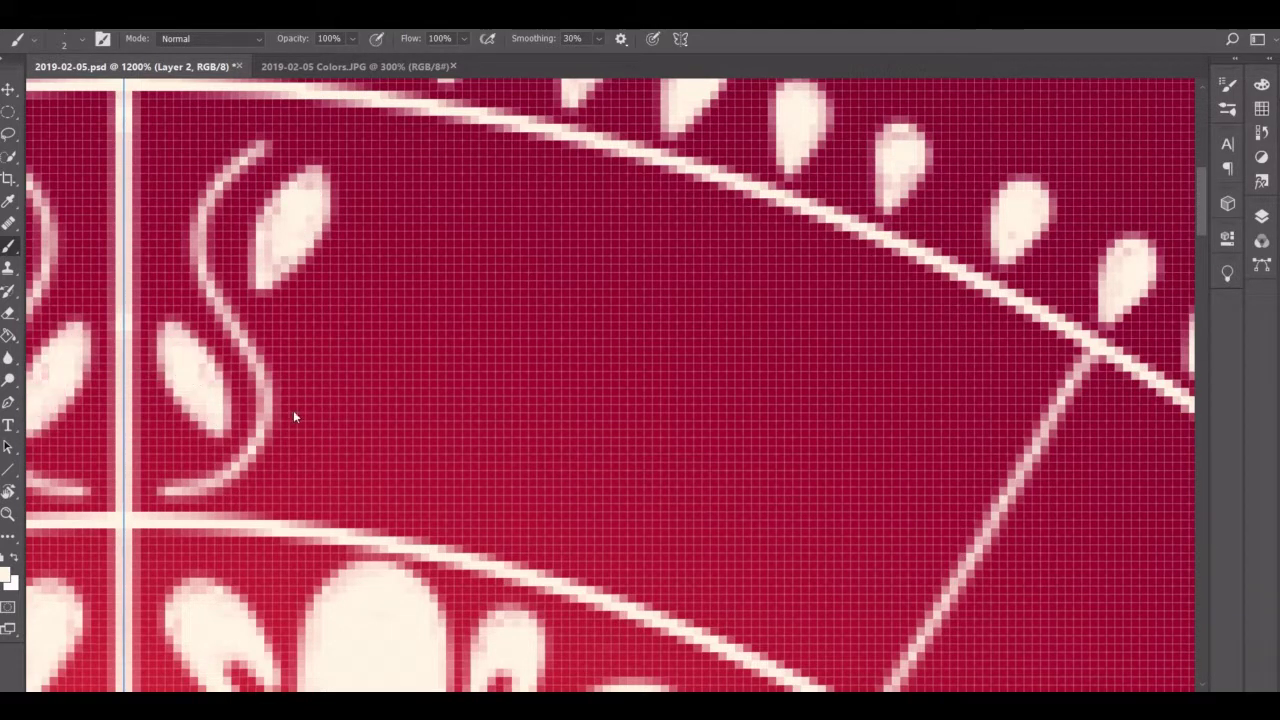
pyautogui.moveTo(291, 433); pyautogui.dragTo(358, 343)
pyautogui.moveTo(294, 437)
pyautogui.mouseDown()
pyautogui.moveTo(345, 375)
pyautogui.moveTo(300, 440)
pyautogui.mouseUp()
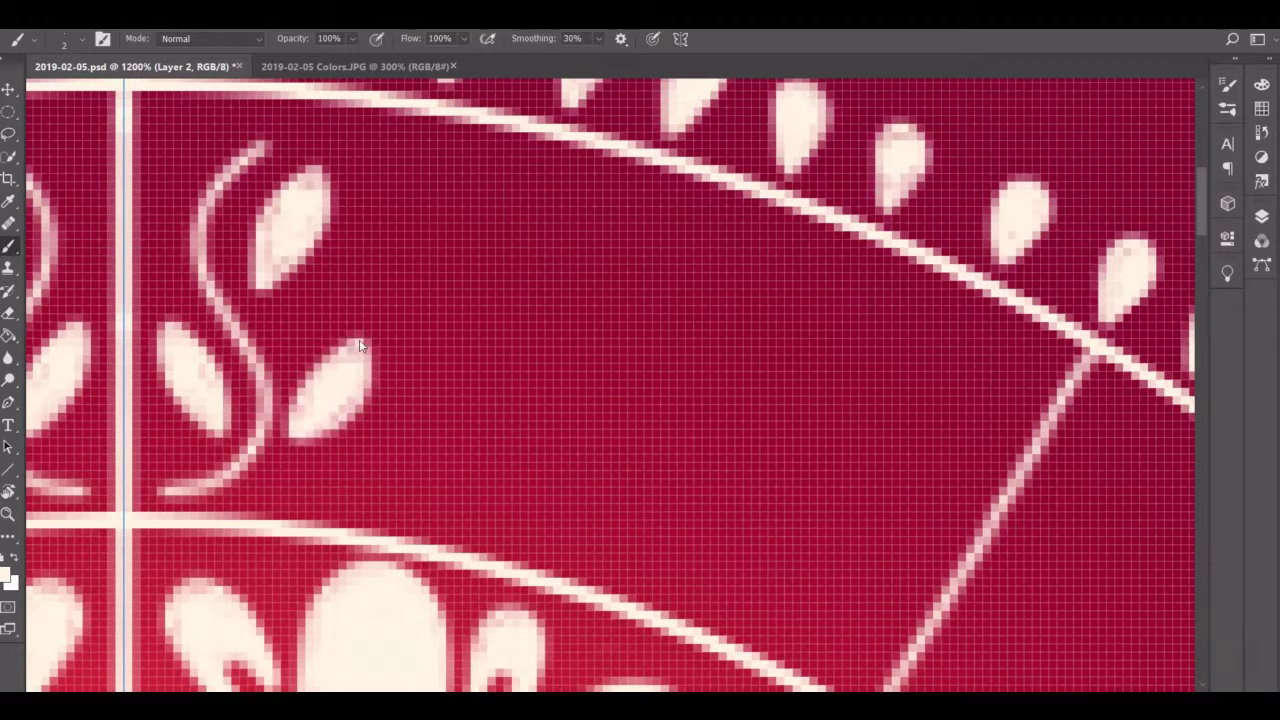
# Step: Paint a second S-vine beside the right spoke with leaves, trimming the lower leaf's edges
pyautogui.scroll(-3, 785, 569)
pyautogui.moveTo(785, 569)
pyautogui.mouseDown()
pyautogui.moveTo(750, 379)
pyautogui.moveTo(837, 214)
pyautogui.mouseUp()
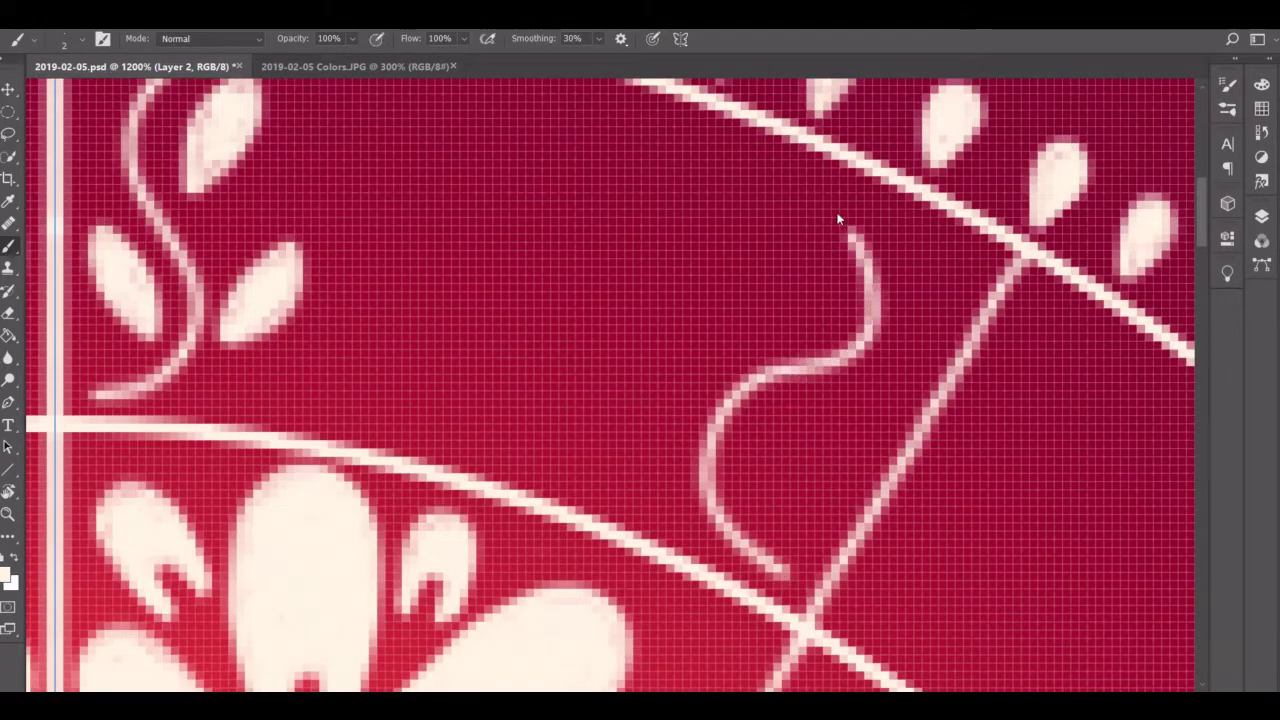
pyautogui.moveTo(788, 335)
pyautogui.mouseDown()
pyautogui.moveTo(746, 189)
pyautogui.moveTo(780, 335)
pyautogui.mouseUp()
pyautogui.moveTo(772, 245)
pyautogui.mouseDown()
pyautogui.moveTo(764, 255)
pyautogui.moveTo(749, 214)
pyautogui.moveTo(766, 310)
pyautogui.moveTo(758, 224)
pyautogui.mouseUp()
pyautogui.moveTo(755, 462)
pyautogui.mouseDown()
pyautogui.moveTo(857, 415)
pyautogui.moveTo(750, 470)
pyautogui.moveTo(862, 432)
pyautogui.moveTo(780, 460)
pyautogui.moveTo(836, 409)
pyautogui.mouseUp()
pyautogui.press('e')
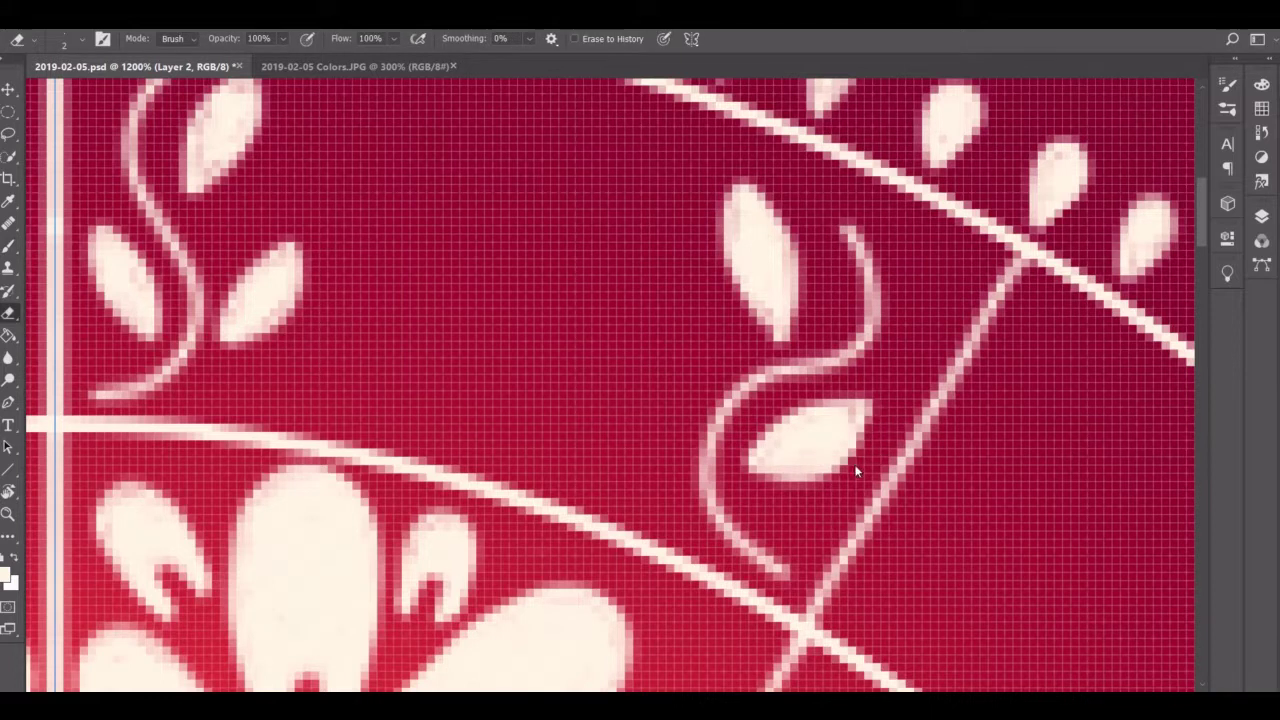
pyautogui.moveTo(830, 477); pyautogui.dragTo(862, 440)
pyautogui.moveTo(800, 412); pyautogui.dragTo(855, 400)
pyautogui.press('b')
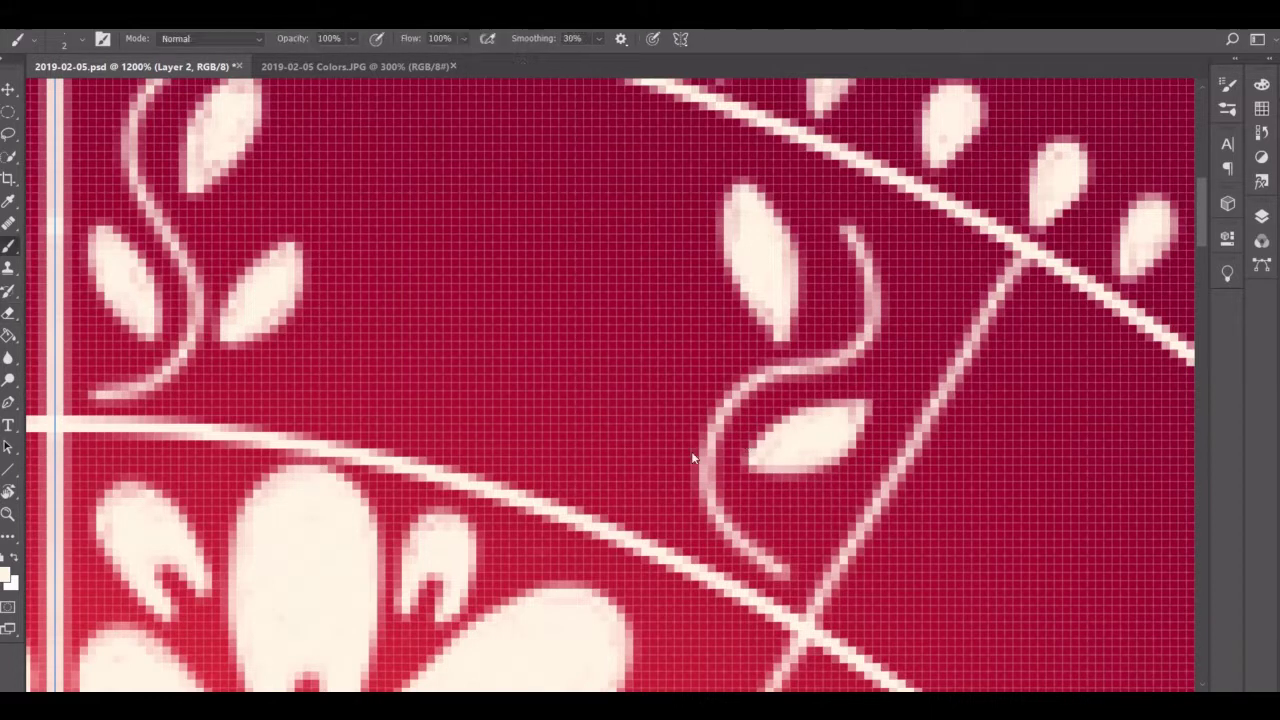
pyautogui.moveTo(657, 405)
pyautogui.mouseDown()
pyautogui.moveTo(632, 360)
pyautogui.moveTo(642, 388)
pyautogui.mouseUp()
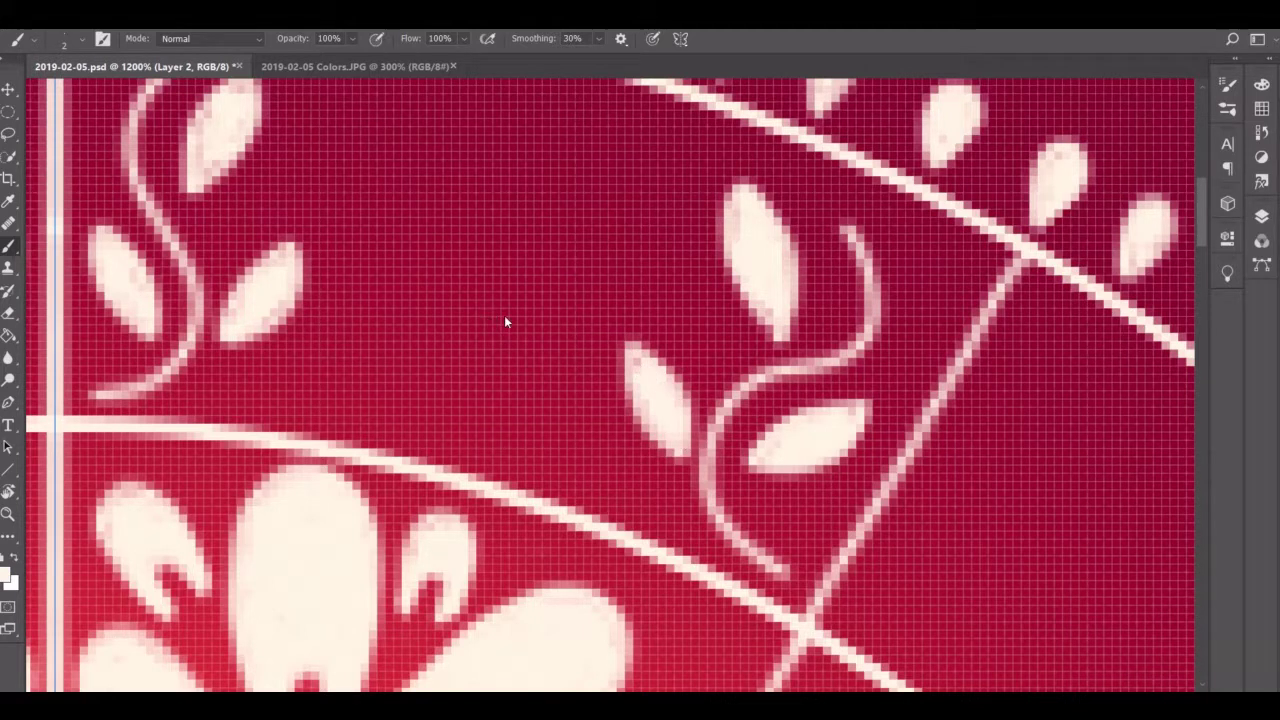
# Step: Thin the brush for fine lines and begin another curving stem
pyautogui.scroll(3, 341, 432)
pyautogui.press('[')
pyautogui.moveTo(405, 550); pyautogui.dragTo(538, 452)
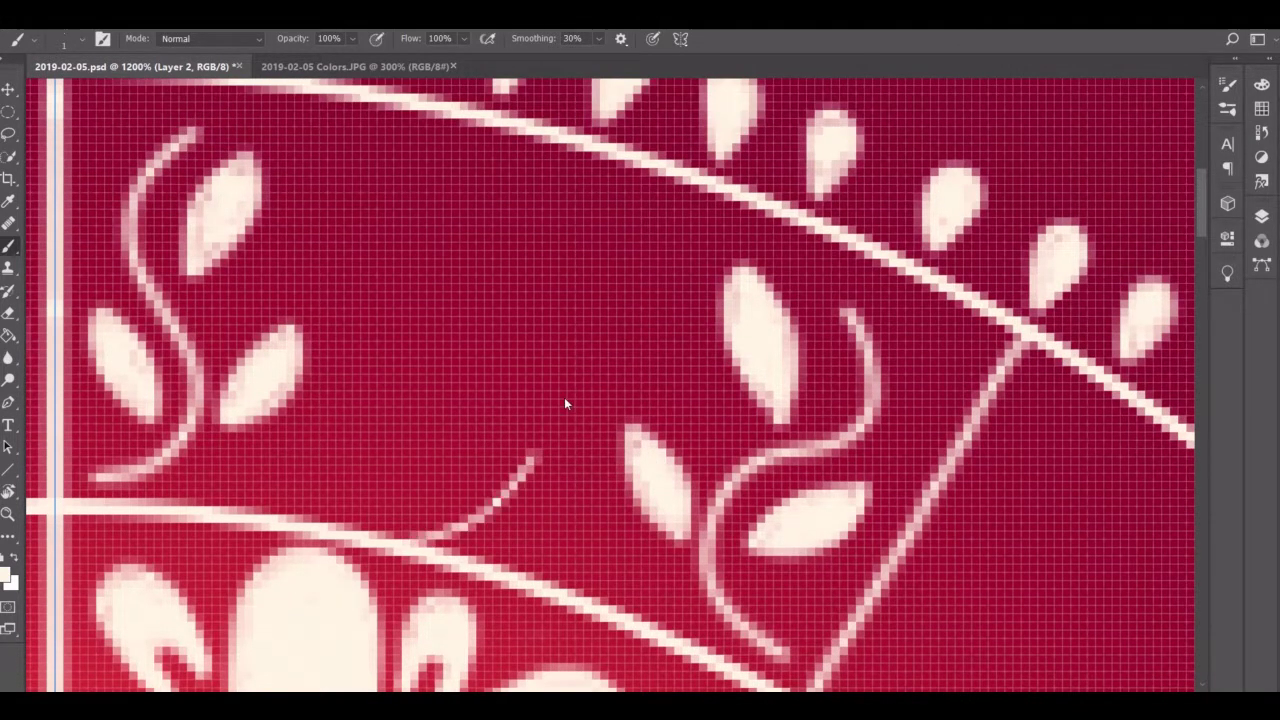
# Step: Draw a large inward cream spiral with a long curving tail
pyautogui.moveTo(564, 404); pyautogui.dragTo(458, 296)
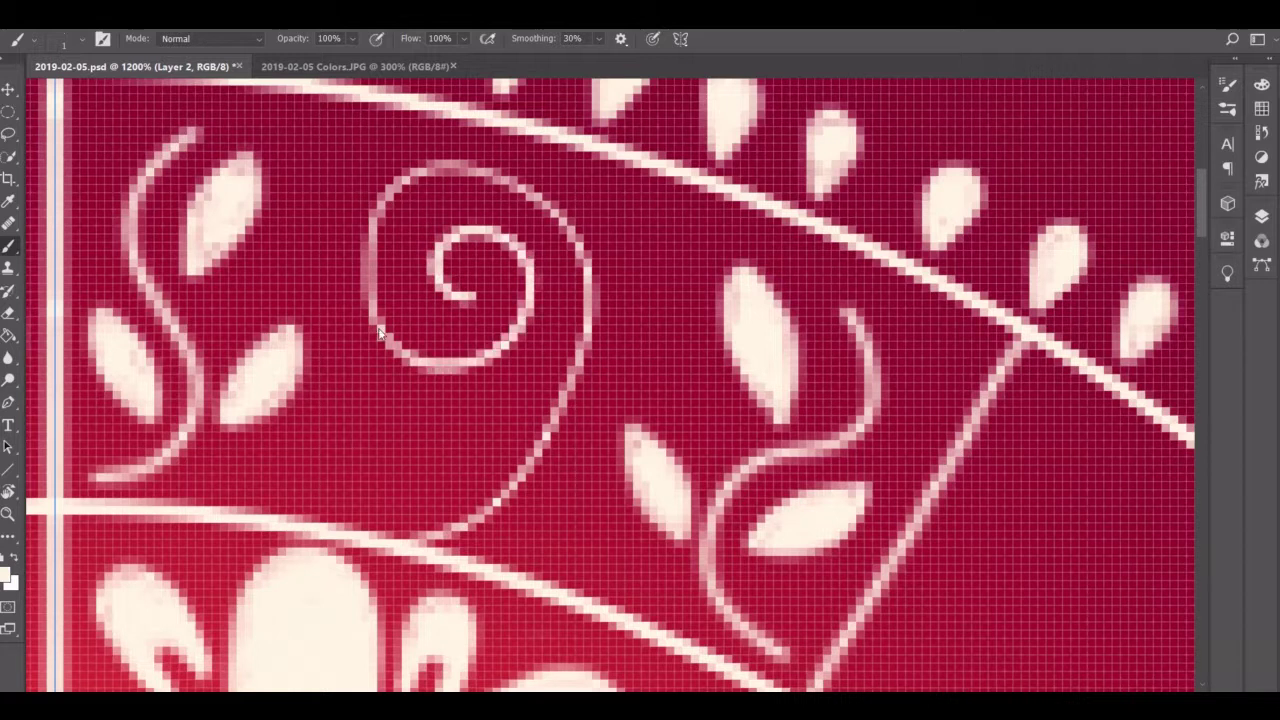
pyautogui.moveTo(380, 333); pyautogui.dragTo(587, 300)
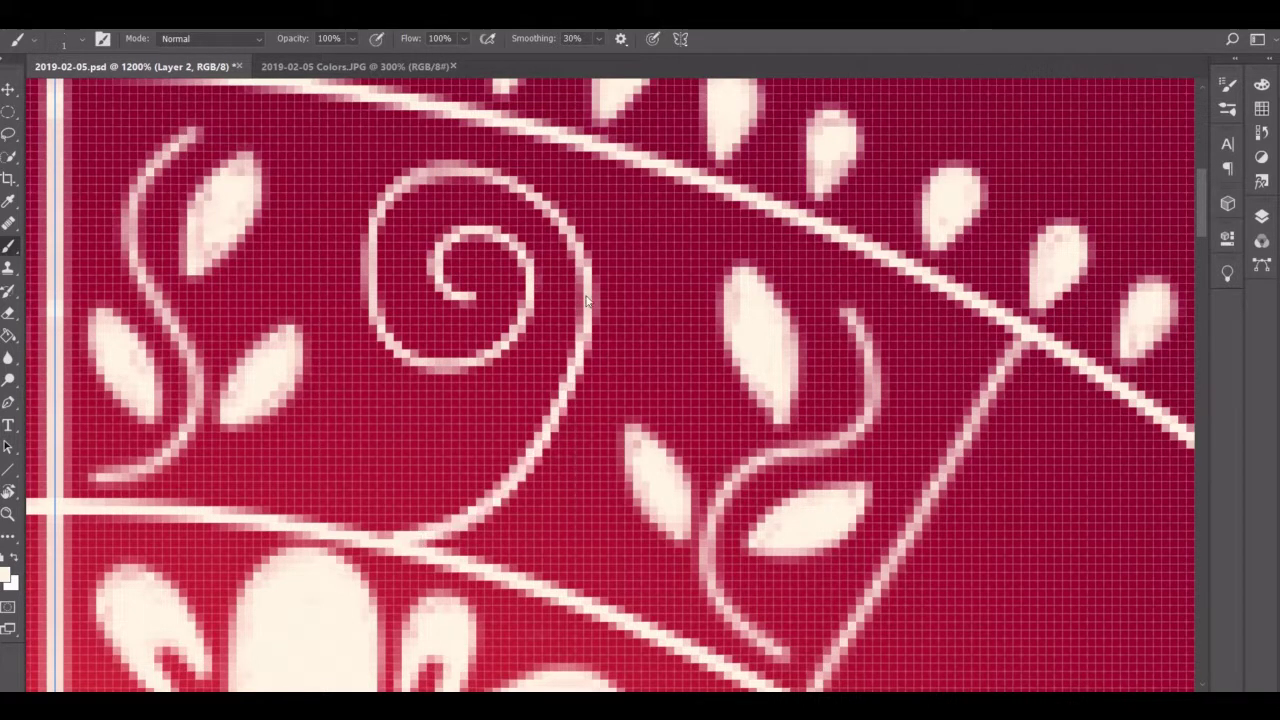
pyautogui.moveTo(587, 300); pyautogui.dragTo(400, 290)
pyautogui.hotkey('ctrl', 'z')
pyautogui.hotkey('ctrl', 'z')
pyautogui.hotkey('ctrl', 'z')
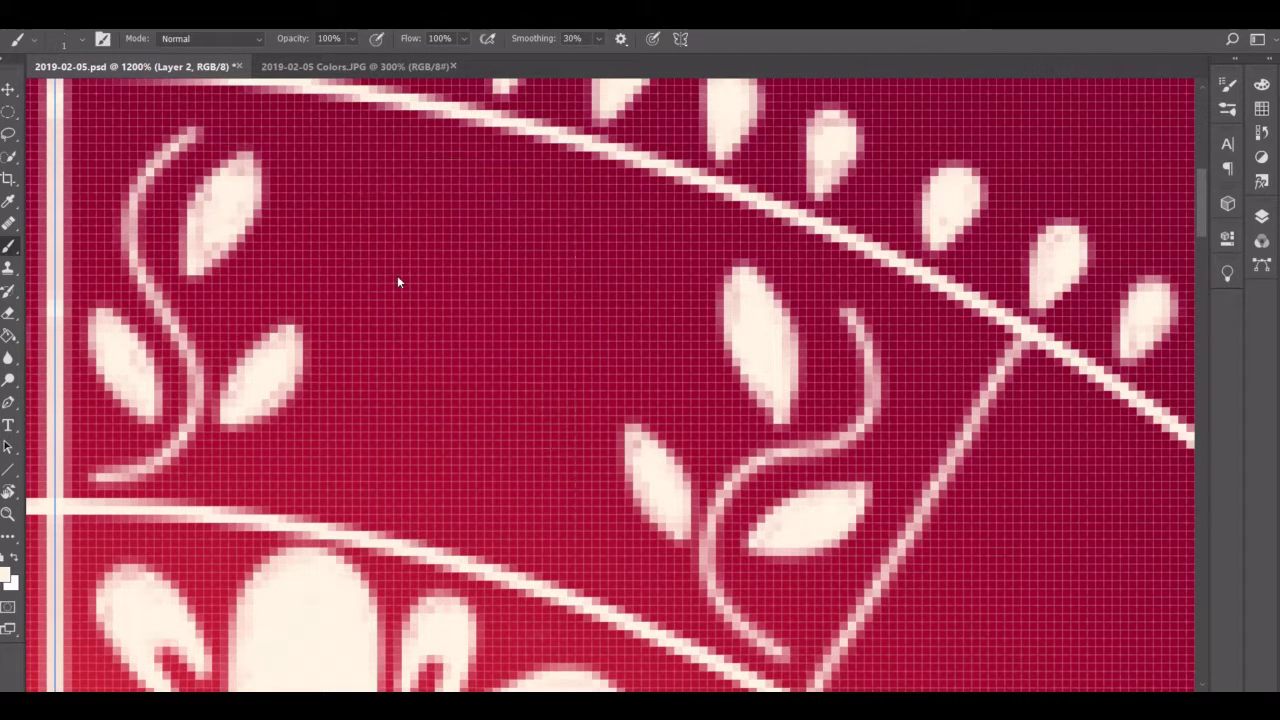
pyautogui.hotkey('ctrl', 'shift', 'z')
pyautogui.hotkey('ctrl', 'shift', 'z')
pyautogui.hotkey('ctrl', 'shift', 'z')
pyautogui.press('e')
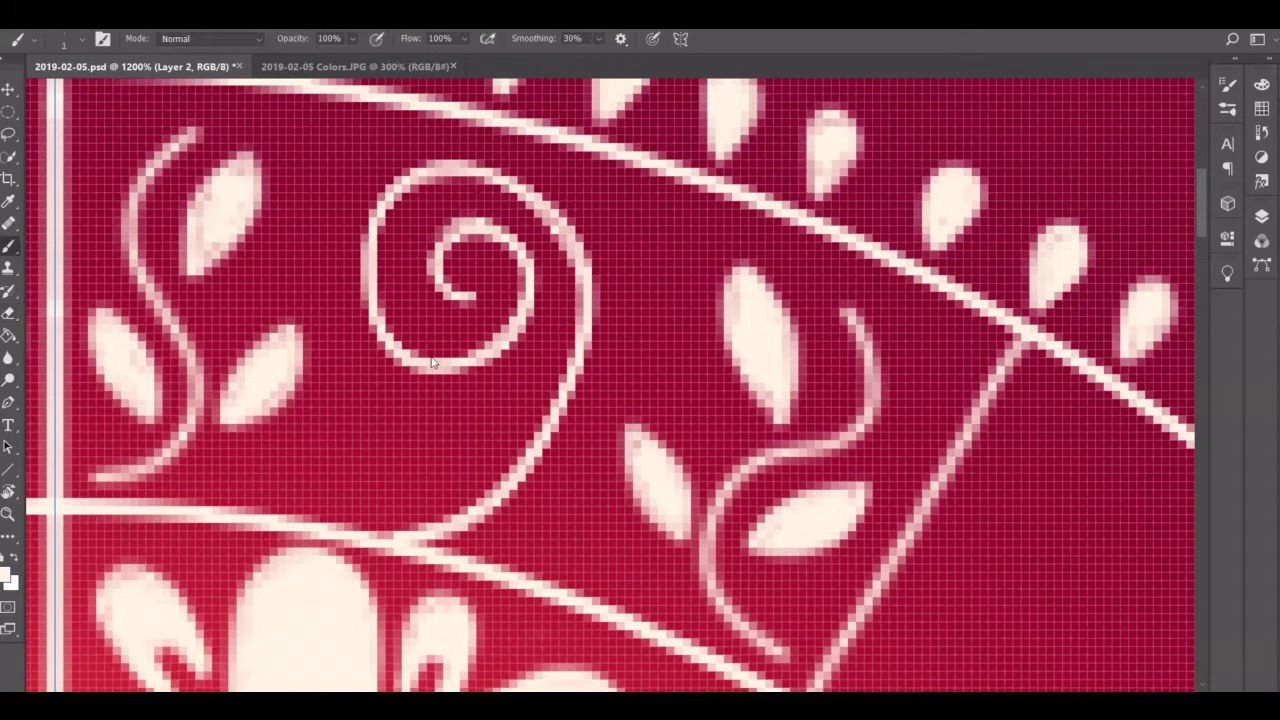
pyautogui.press('b')
pyautogui.moveTo(460, 295)
pyautogui.mouseDown()
pyautogui.moveTo(431, 174)
pyautogui.moveTo(370, 535)
pyautogui.mouseUp()
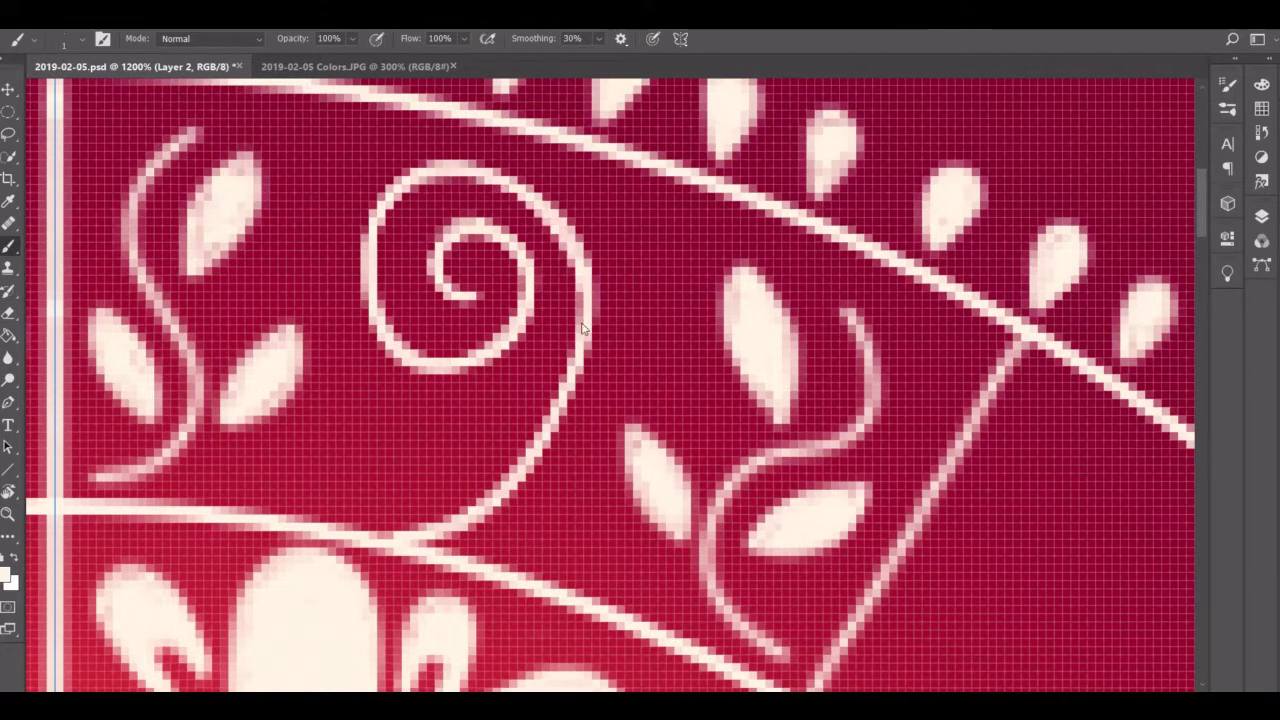
# Step: Set the brush size to 2
pyautogui.click(35, 38)
pyautogui.write('2')
pyautogui.press('Return')
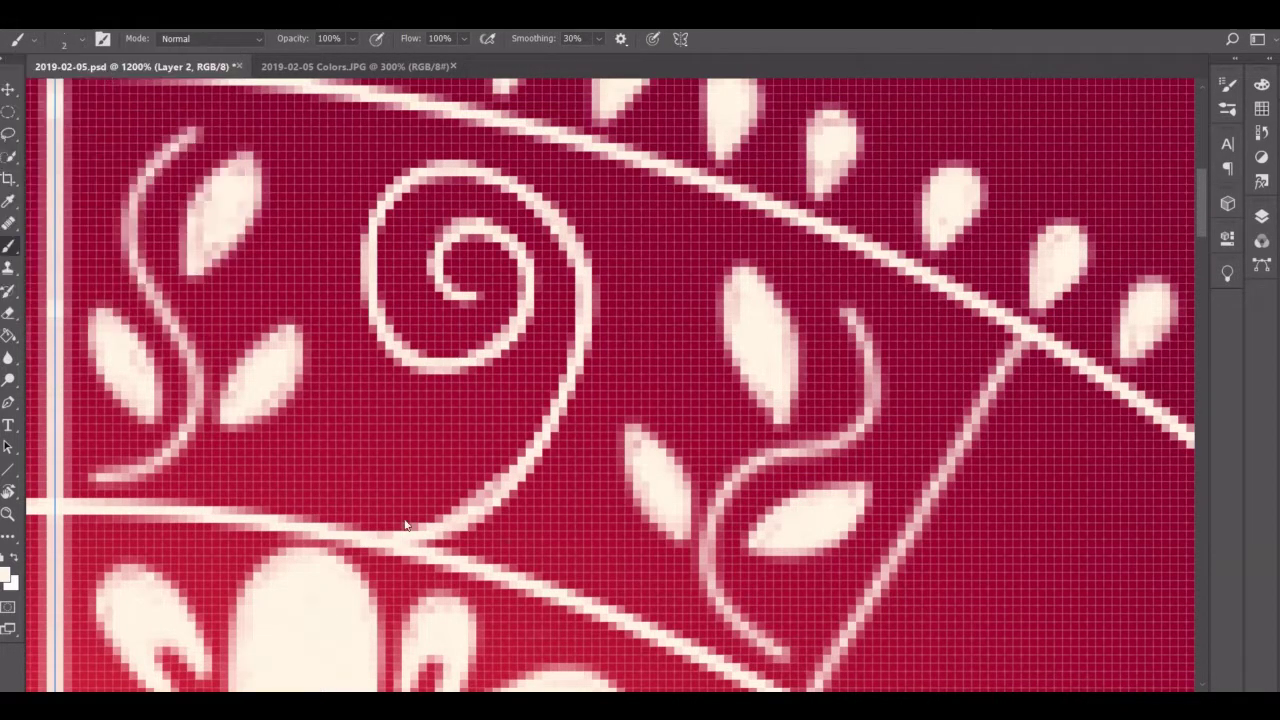
pyautogui.click(392, 500)
# Step: Ring the spiral's tail, outer edge and left side with small dots
pyautogui.click(440, 485)
pyautogui.click(475, 453)
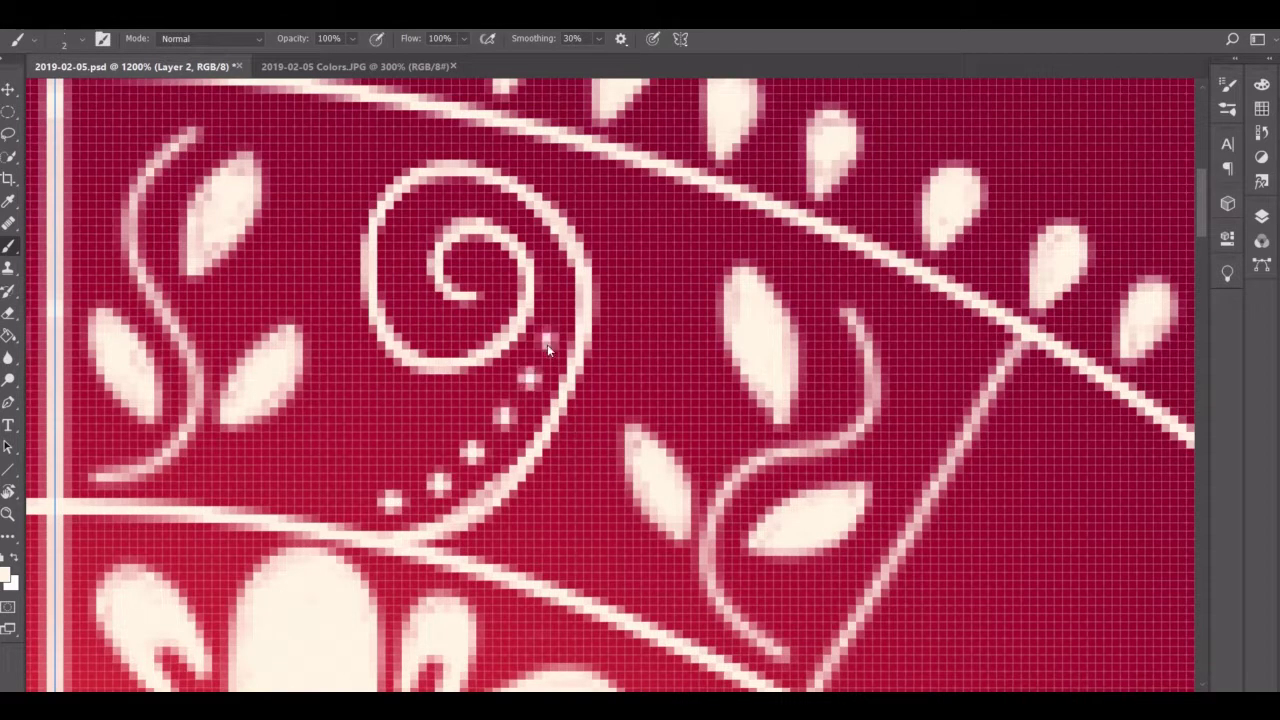
pyautogui.click(617, 258)
pyautogui.click(597, 208)
pyautogui.click(555, 172)
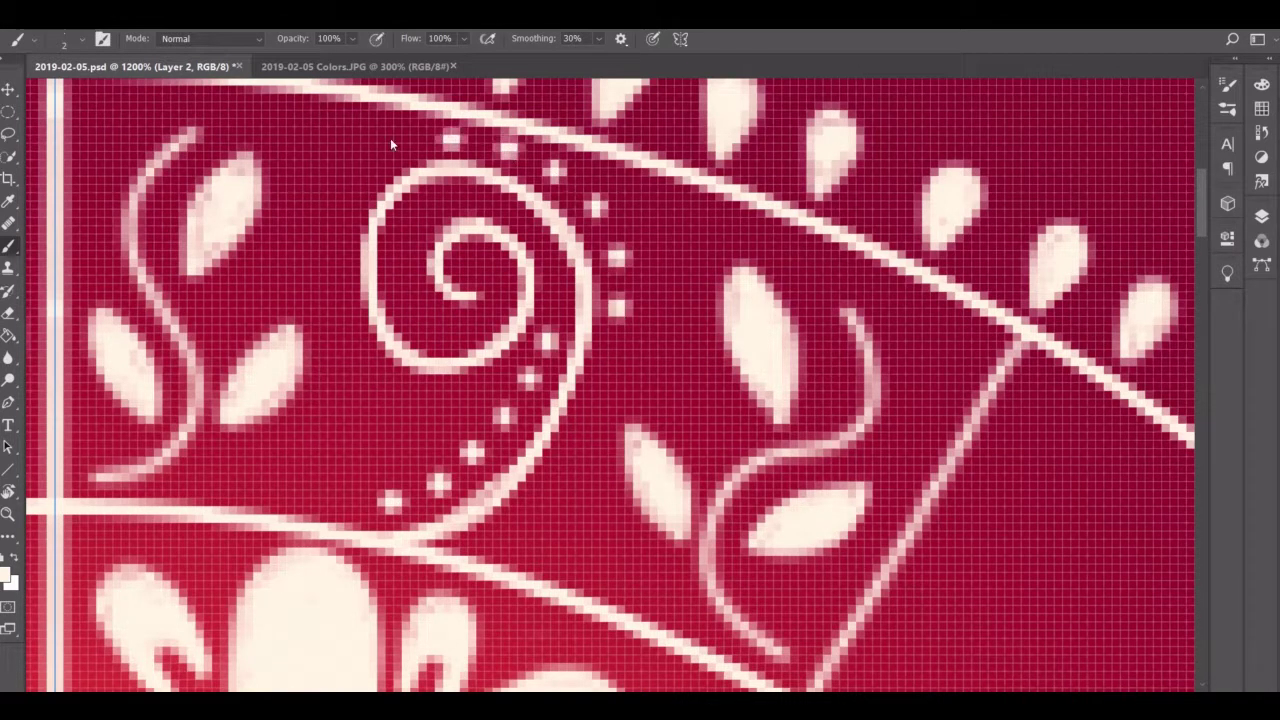
pyautogui.click(358, 185)
pyautogui.click(338, 241)
pyautogui.click(338, 290)
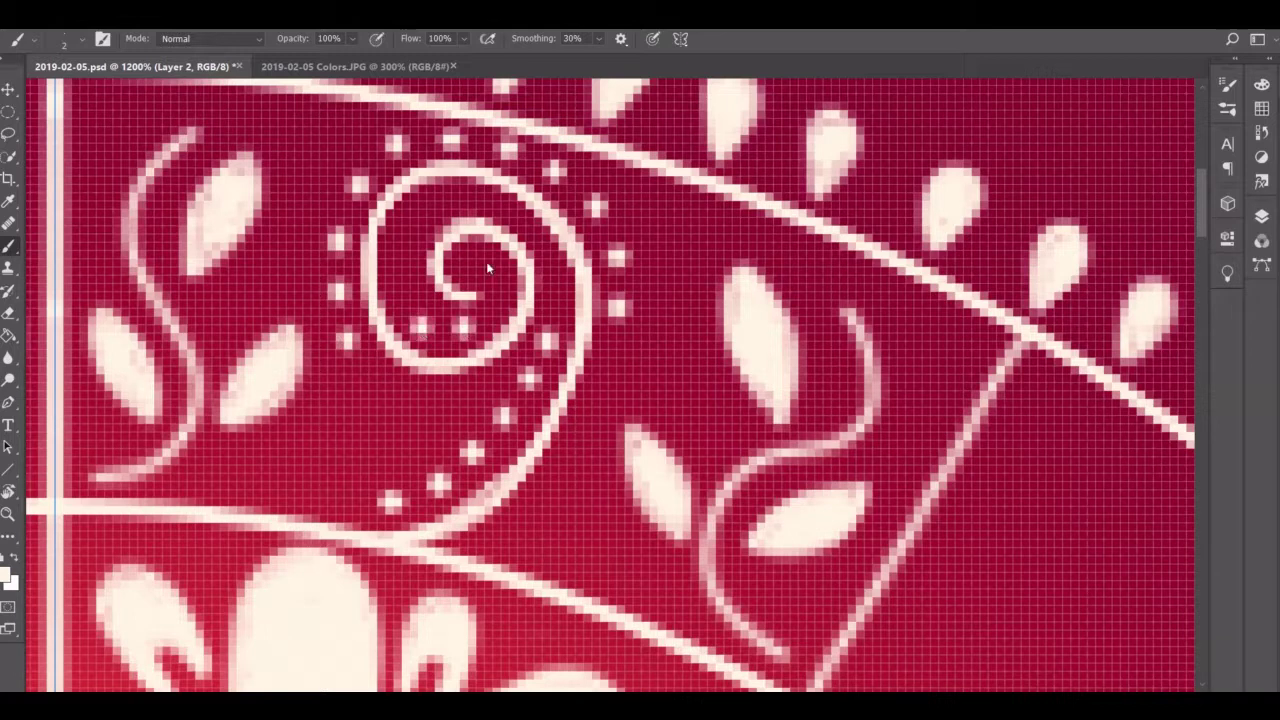
pyautogui.hscroll(3, 536, 500)
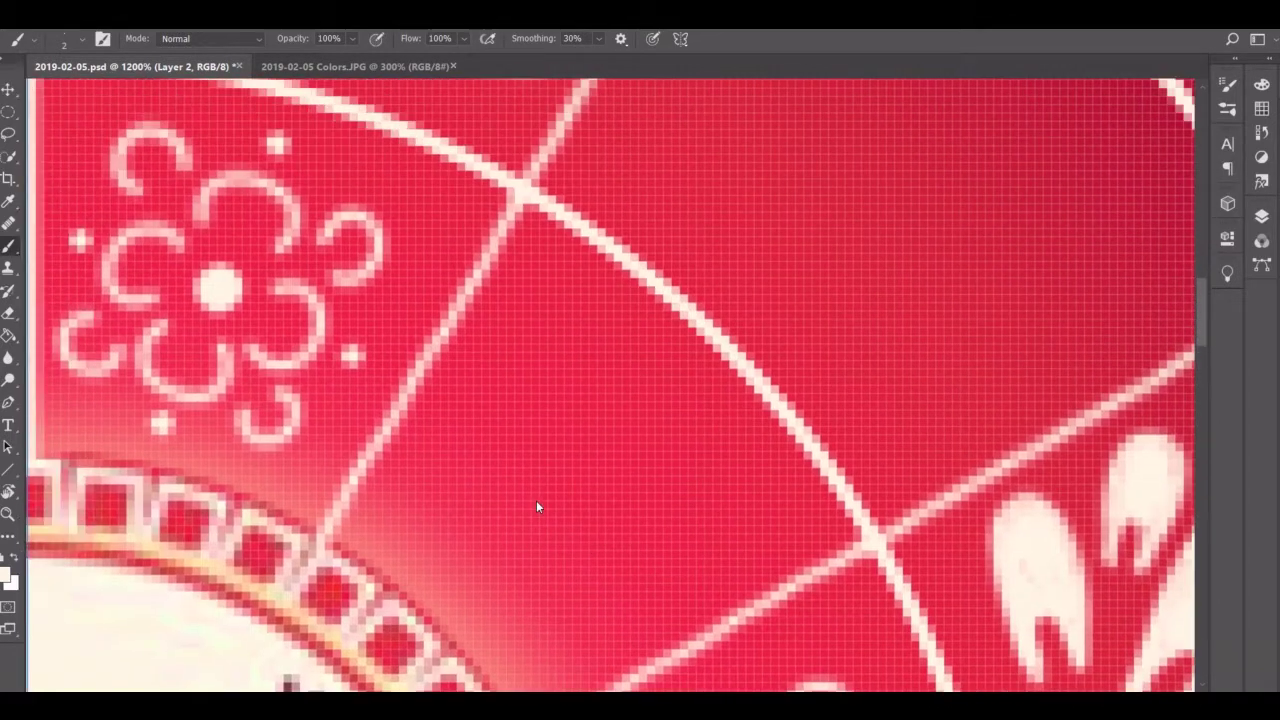
# Step: Paint a small flower with a centre dot, curled petals and surrounding dots
pyautogui.click(575, 488)
pyautogui.moveTo(587, 430)
pyautogui.mouseDown()
pyautogui.moveTo(642, 482)
pyautogui.moveTo(460, 440)
pyautogui.mouseUp()
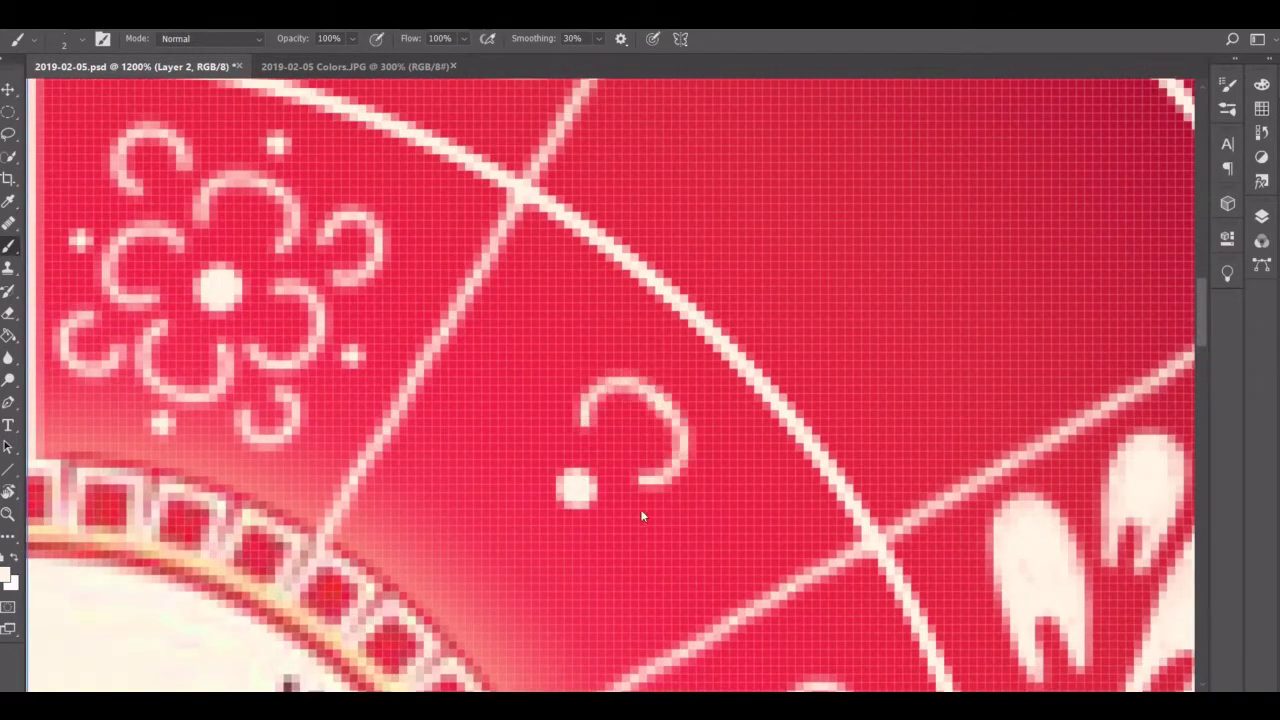
pyautogui.moveTo(640, 510); pyautogui.dragTo(615, 602)
pyautogui.moveTo(460, 445)
pyautogui.mouseDown()
pyautogui.moveTo(530, 530)
pyautogui.moveTo(520, 585)
pyautogui.mouseUp()
pyautogui.moveTo(700, 460); pyautogui.dragTo(703, 532)
pyautogui.moveTo(525, 365); pyautogui.dragTo(605, 355)
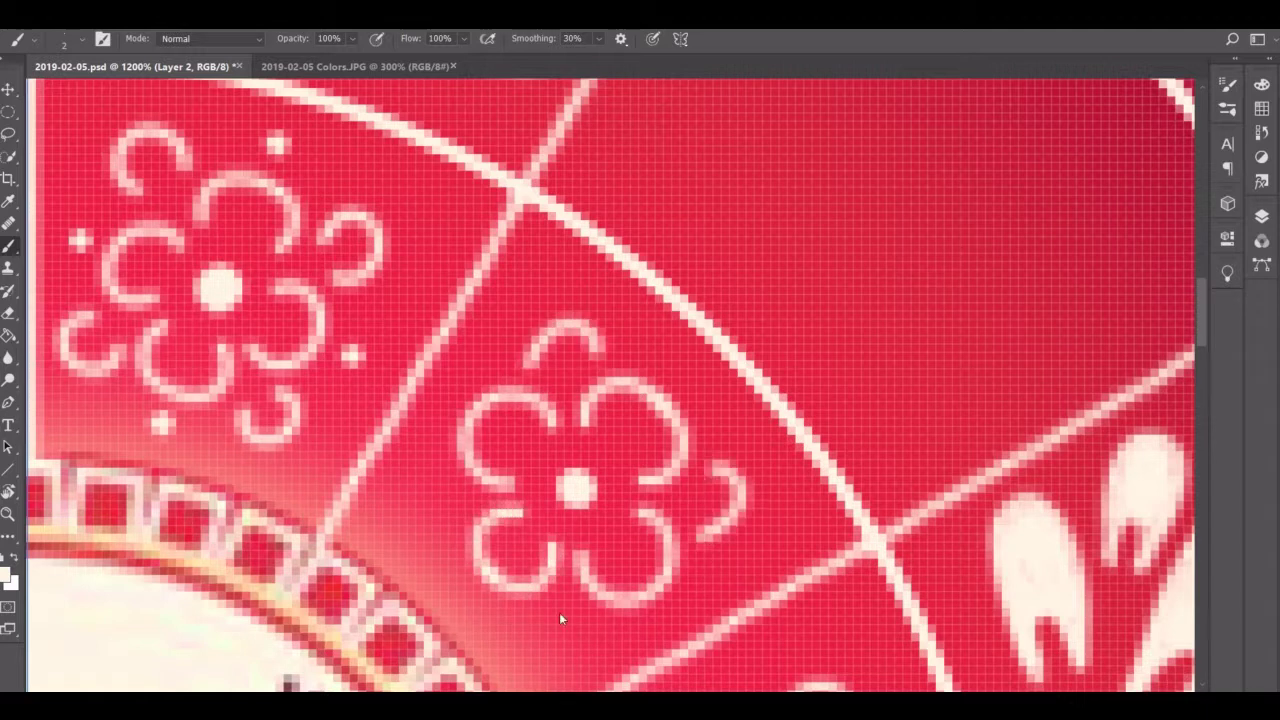
pyautogui.moveTo(440, 460); pyautogui.dragTo(412, 530)
pyautogui.moveTo(600, 625); pyautogui.dragTo(537, 645)
pyautogui.click(465, 600)
pyautogui.click(453, 385)
pyautogui.click(688, 377)
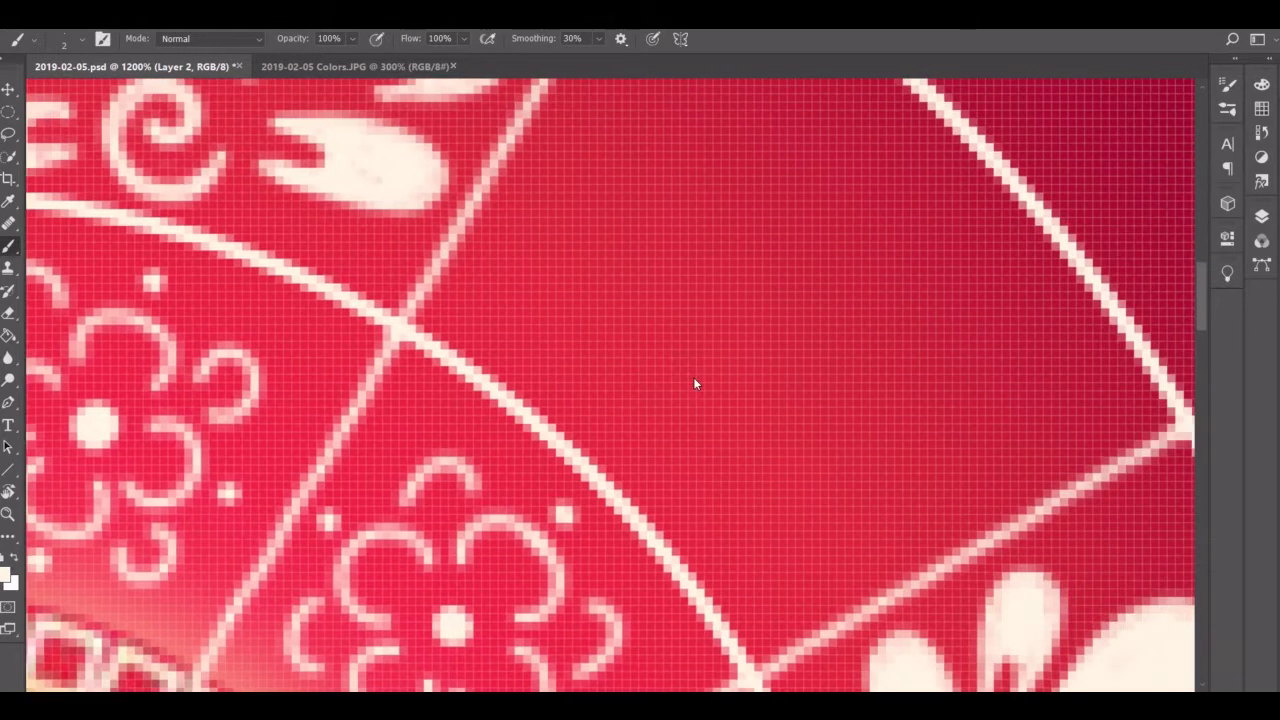
pyautogui.moveTo(693, 377); pyautogui.dragTo(547, 462)
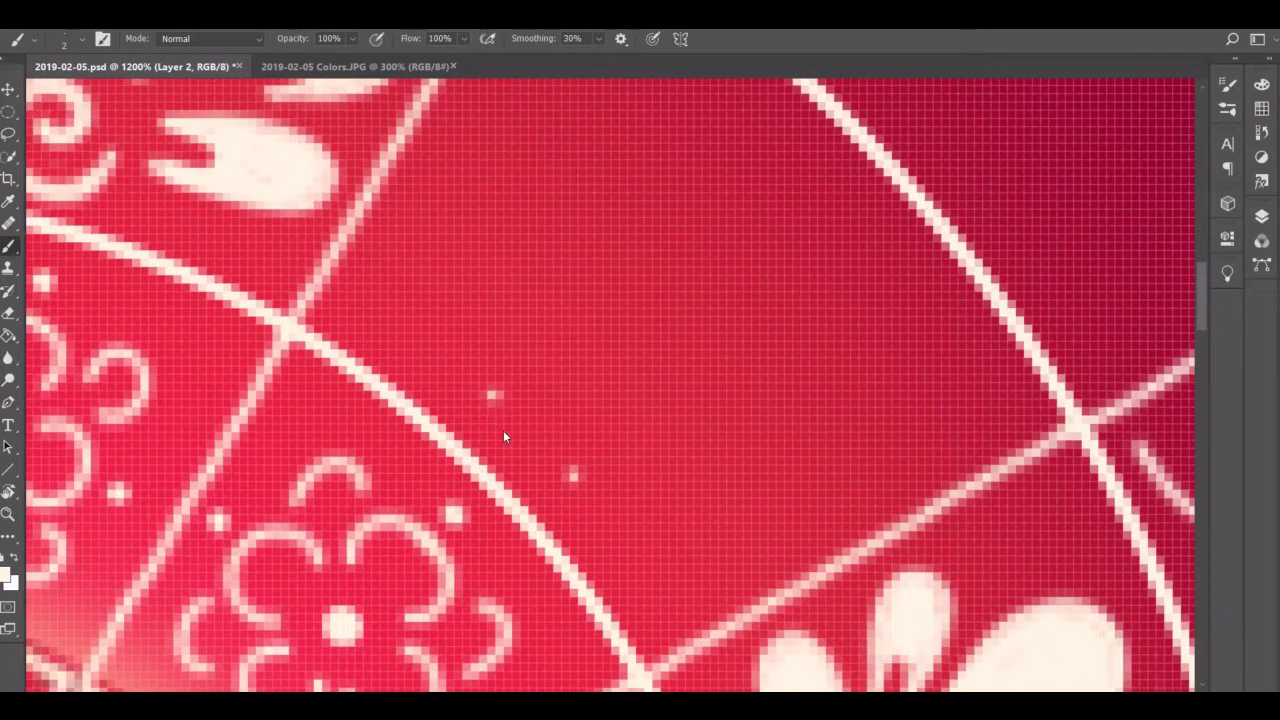
pyautogui.hotkey('ctrl', 'z')
pyautogui.hotkey('ctrl', 'z')
# Step: Start a large flower with centre marks, a centre ring and notched petal outlines
pyautogui.click(495, 432)
pyautogui.click(533, 470)
pyautogui.moveTo(589, 465); pyautogui.dragTo(592, 410)
pyautogui.moveTo(737, 137)
pyautogui.mouseDown()
pyautogui.moveTo(837, 200)
pyautogui.moveTo(745, 132)
pyautogui.mouseUp()
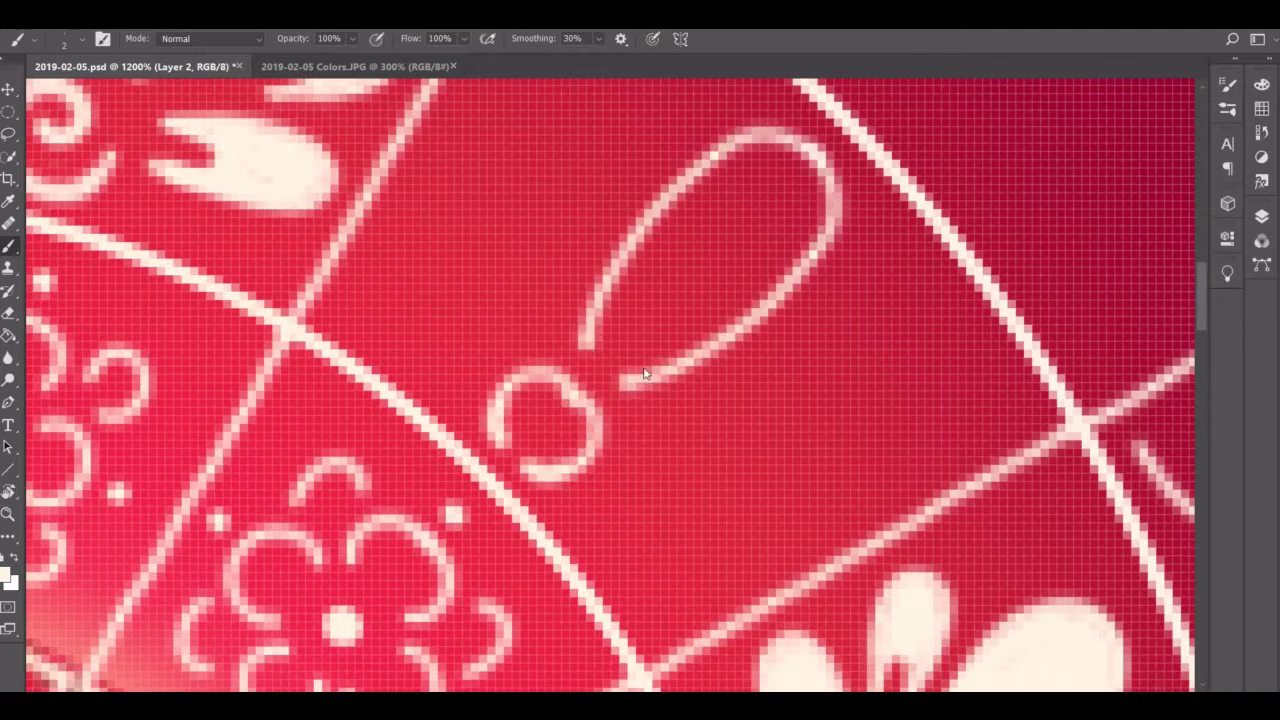
pyautogui.moveTo(585, 335); pyautogui.dragTo(680, 372)
pyautogui.moveTo(648, 440)
pyautogui.mouseDown()
pyautogui.moveTo(786, 419)
pyautogui.moveTo(715, 520)
pyautogui.moveTo(694, 457)
pyautogui.moveTo(655, 448)
pyautogui.mouseUp()
pyautogui.click(617, 519)
# Step: Fill the large flower's upper and lower-right petals solid cream
pyautogui.moveTo(651, 541)
pyautogui.mouseDown()
pyautogui.moveTo(606, 554)
pyautogui.moveTo(625, 580)
pyautogui.moveTo(612, 585)
pyautogui.moveTo(645, 562)
pyautogui.moveTo(598, 548)
pyautogui.mouseUp()
pyautogui.press('e')
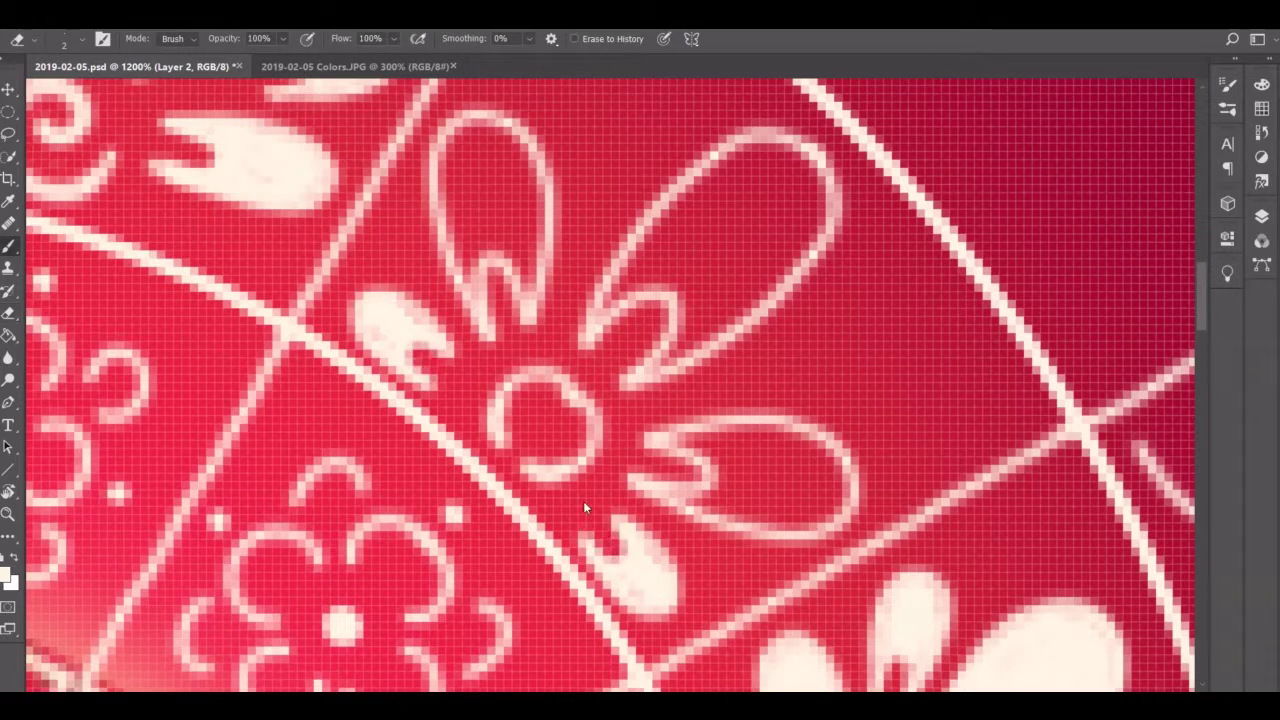
pyautogui.press('b')
pyautogui.moveTo(793, 172)
pyautogui.mouseDown()
pyautogui.moveTo(818, 225)
pyautogui.moveTo(676, 350)
pyautogui.moveTo(696, 346)
pyautogui.moveTo(660, 350)
pyautogui.moveTo(773, 274)
pyautogui.mouseUp()
pyautogui.moveTo(792, 190)
pyautogui.mouseDown()
pyautogui.moveTo(729, 214)
pyautogui.moveTo(749, 209)
pyautogui.moveTo(675, 285)
pyautogui.mouseUp()
pyautogui.moveTo(781, 457)
pyautogui.mouseDown()
pyautogui.moveTo(813, 528)
pyautogui.moveTo(780, 520)
pyautogui.moveTo(737, 471)
pyautogui.moveTo(771, 434)
pyautogui.moveTo(806, 509)
pyautogui.moveTo(737, 503)
pyautogui.moveTo(808, 449)
pyautogui.moveTo(738, 505)
pyautogui.mouseUp()
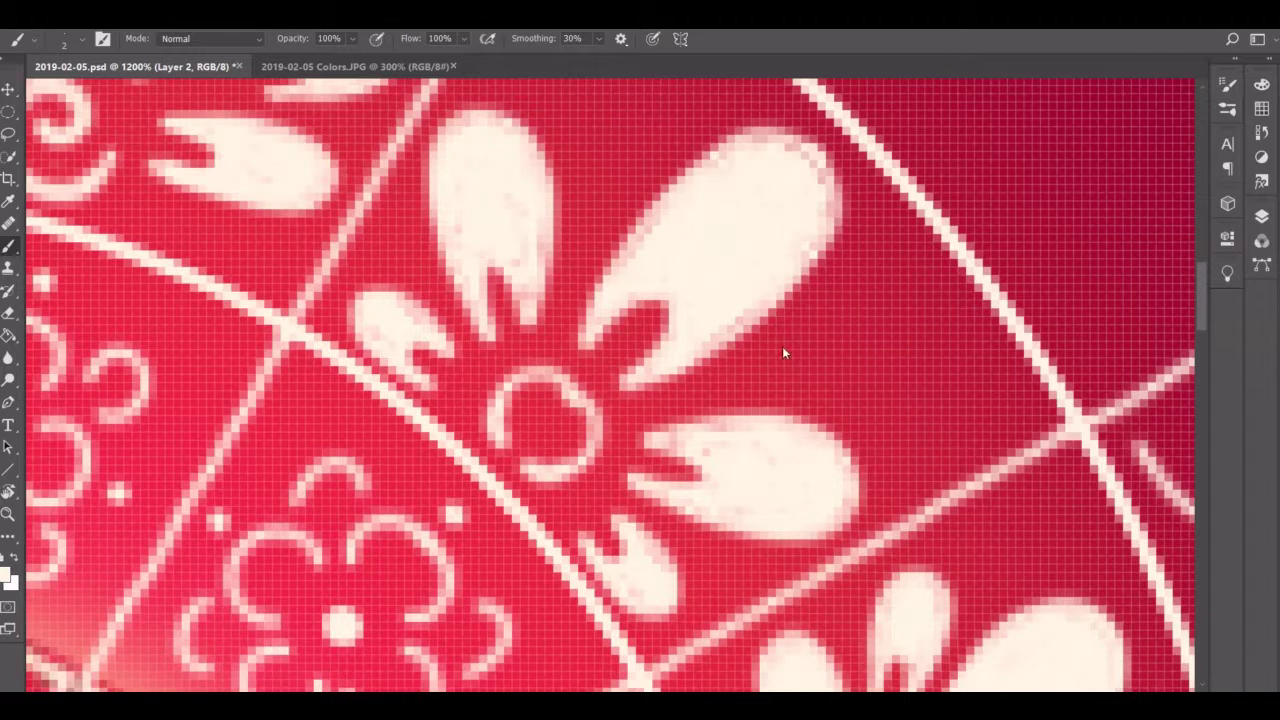
# Step: Outline another cream petal after removing a stray stroke
pyautogui.moveTo(826, 374)
pyautogui.mouseDown()
pyautogui.moveTo(869, 394)
pyautogui.moveTo(848, 290)
pyautogui.mouseUp()
pyautogui.hotkey('ctrl', 'z')
pyautogui.scroll(3, 771, 308)
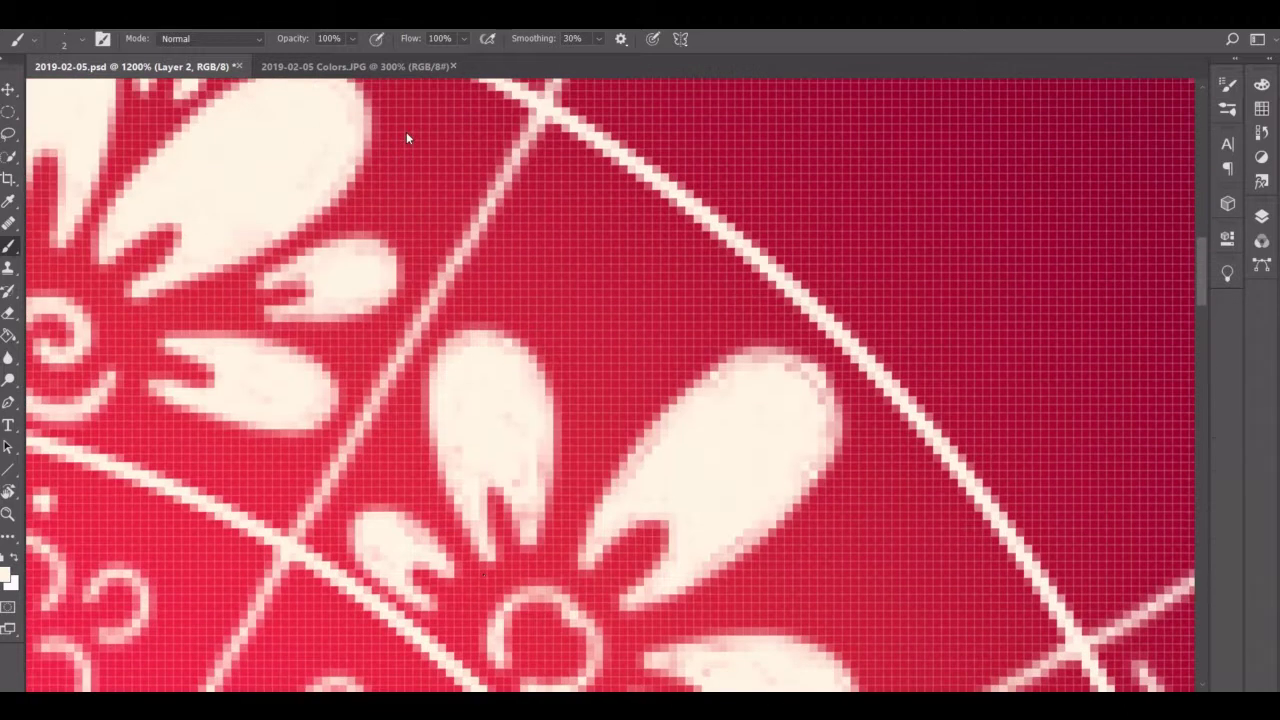
pyautogui.moveTo(652, 388)
pyautogui.mouseDown()
pyautogui.moveTo(669, 298)
pyautogui.moveTo(577, 371)
pyautogui.moveTo(637, 391)
pyautogui.moveTo(603, 237)
pyautogui.moveTo(640, 370)
pyautogui.moveTo(620, 260)
pyautogui.moveTo(588, 366)
pyautogui.moveTo(628, 262)
pyautogui.mouseUp()
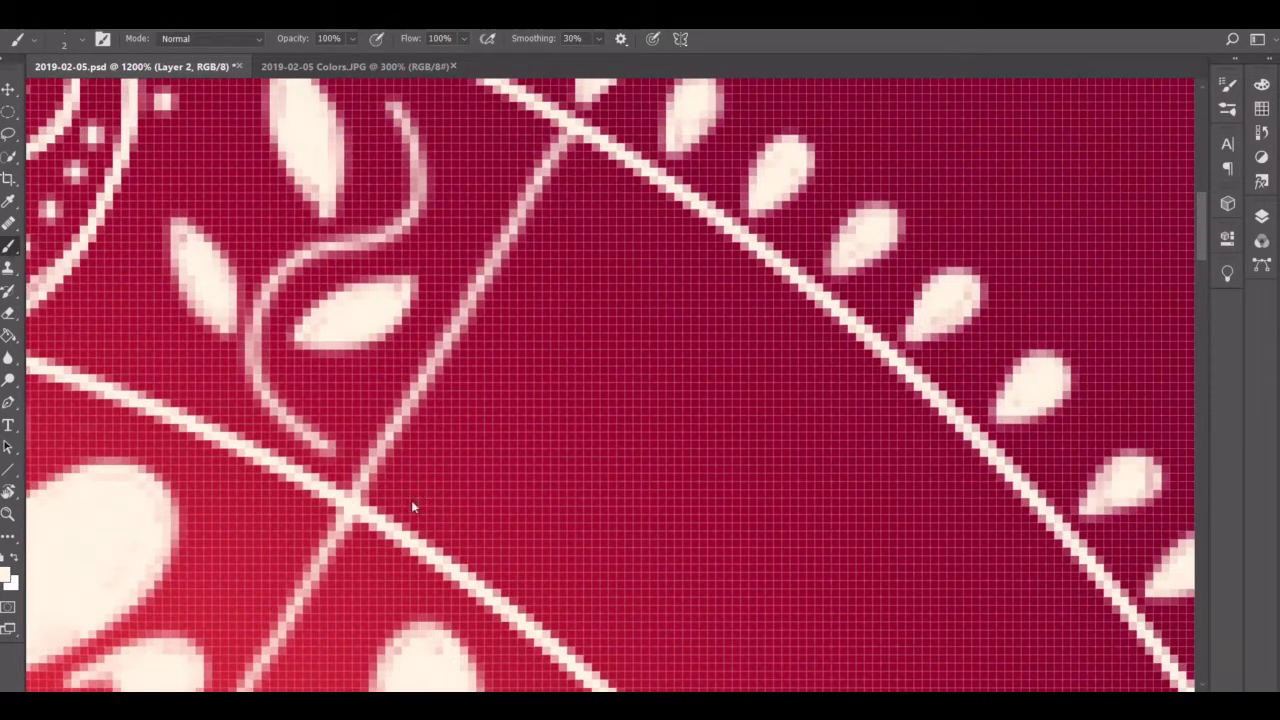
# Step: Brush an S-shaped vine across the outer ring with filled leaves along it
pyautogui.moveTo(405, 496)
pyautogui.mouseDown()
pyautogui.moveTo(508, 527)
pyautogui.moveTo(632, 245)
pyautogui.mouseUp()
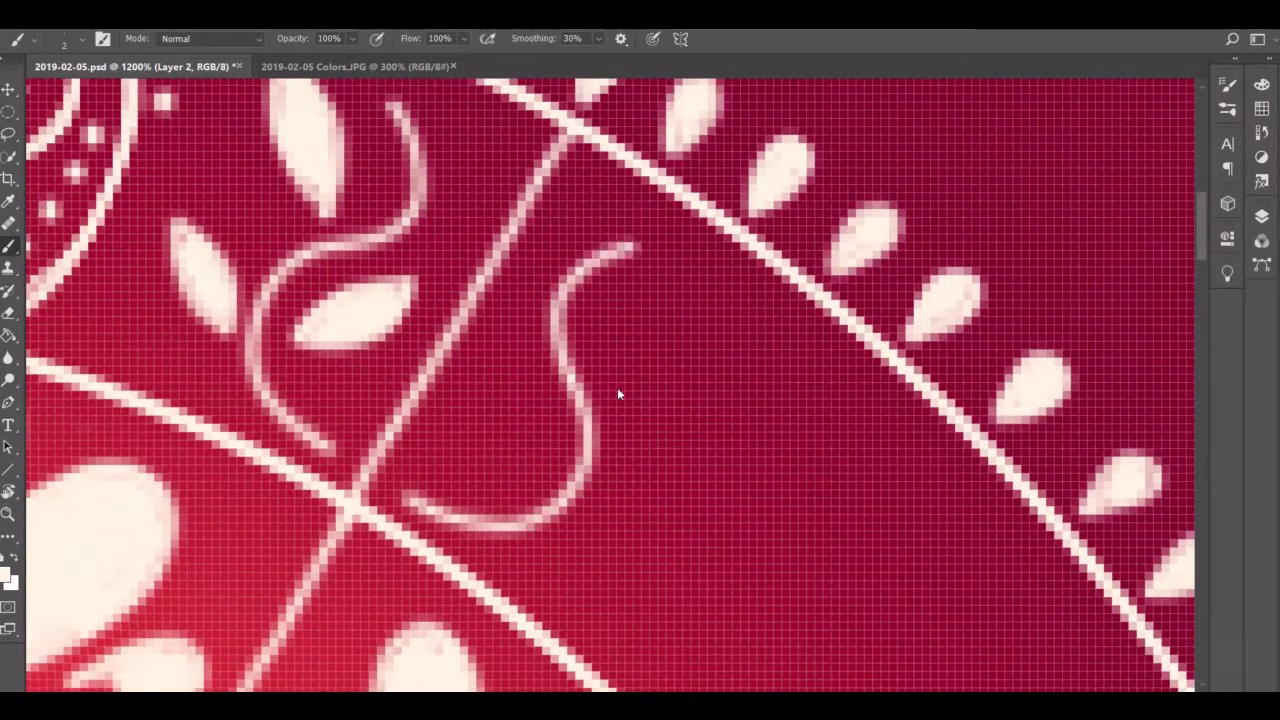
pyautogui.moveTo(620, 309)
pyautogui.mouseDown()
pyautogui.moveTo(681, 286)
pyautogui.moveTo(634, 352)
pyautogui.mouseUp()
pyautogui.hotkey('ctrl', 'z')
pyautogui.moveTo(738, 306)
pyautogui.mouseDown()
pyautogui.moveTo(643, 399)
pyautogui.moveTo(715, 330)
pyautogui.mouseUp()
pyautogui.moveTo(640, 390)
pyautogui.mouseDown()
pyautogui.moveTo(685, 333)
pyautogui.moveTo(725, 310)
pyautogui.moveTo(635, 400)
pyautogui.mouseUp()
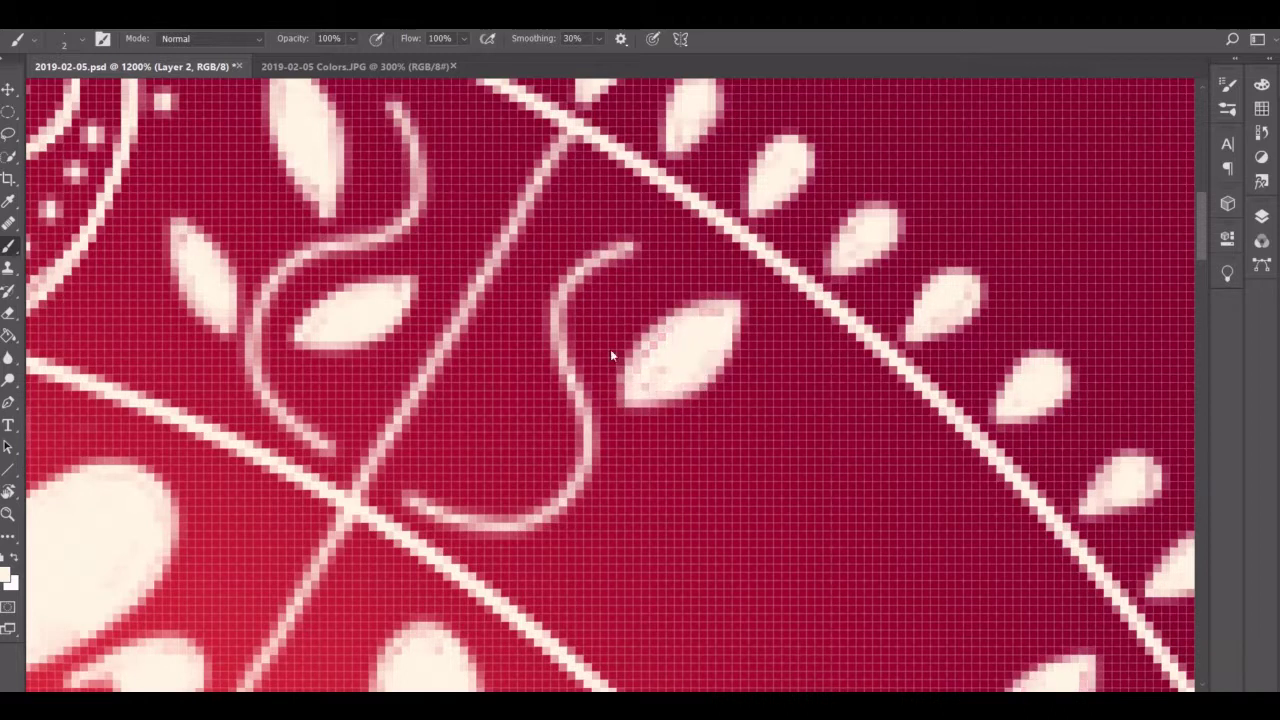
pyautogui.moveTo(510, 372)
pyautogui.mouseDown()
pyautogui.moveTo(535, 440)
pyautogui.moveTo(510, 478)
pyautogui.mouseUp()
pyautogui.moveTo(510, 395); pyautogui.dragTo(498, 420)
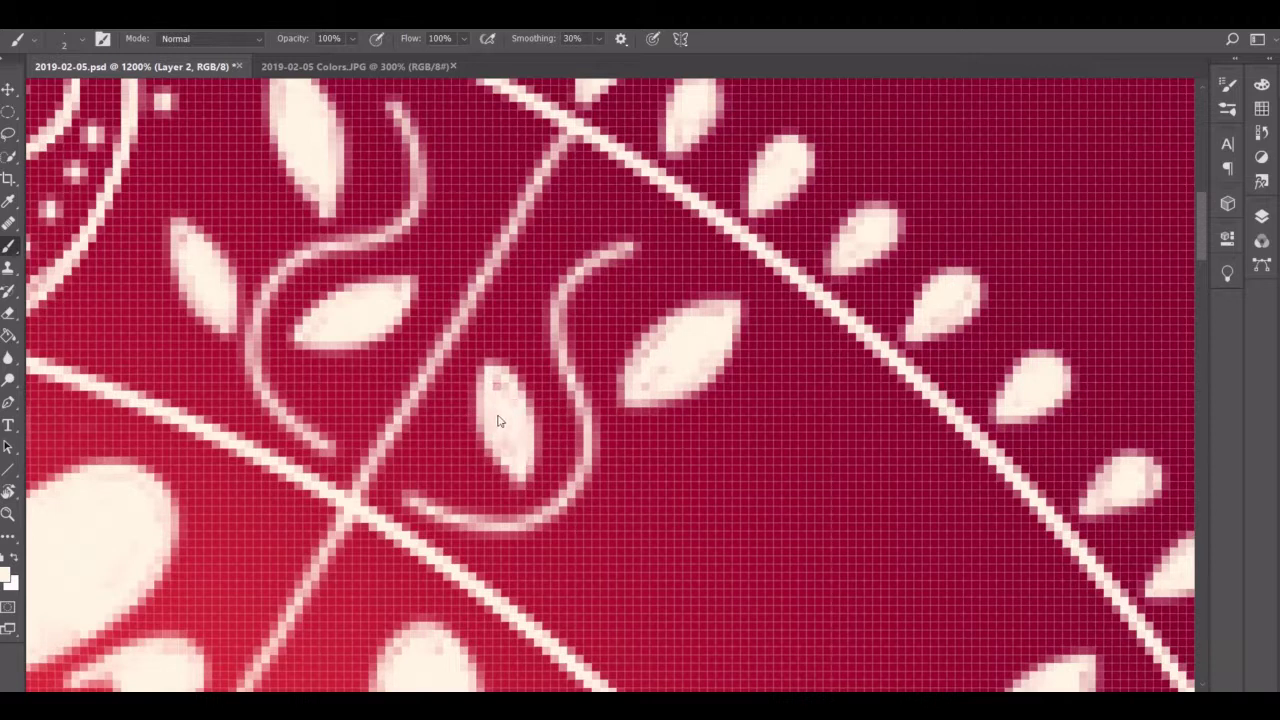
pyautogui.moveTo(675, 528)
pyautogui.mouseDown()
pyautogui.moveTo(560, 545)
pyautogui.moveTo(680, 540)
pyautogui.mouseUp()
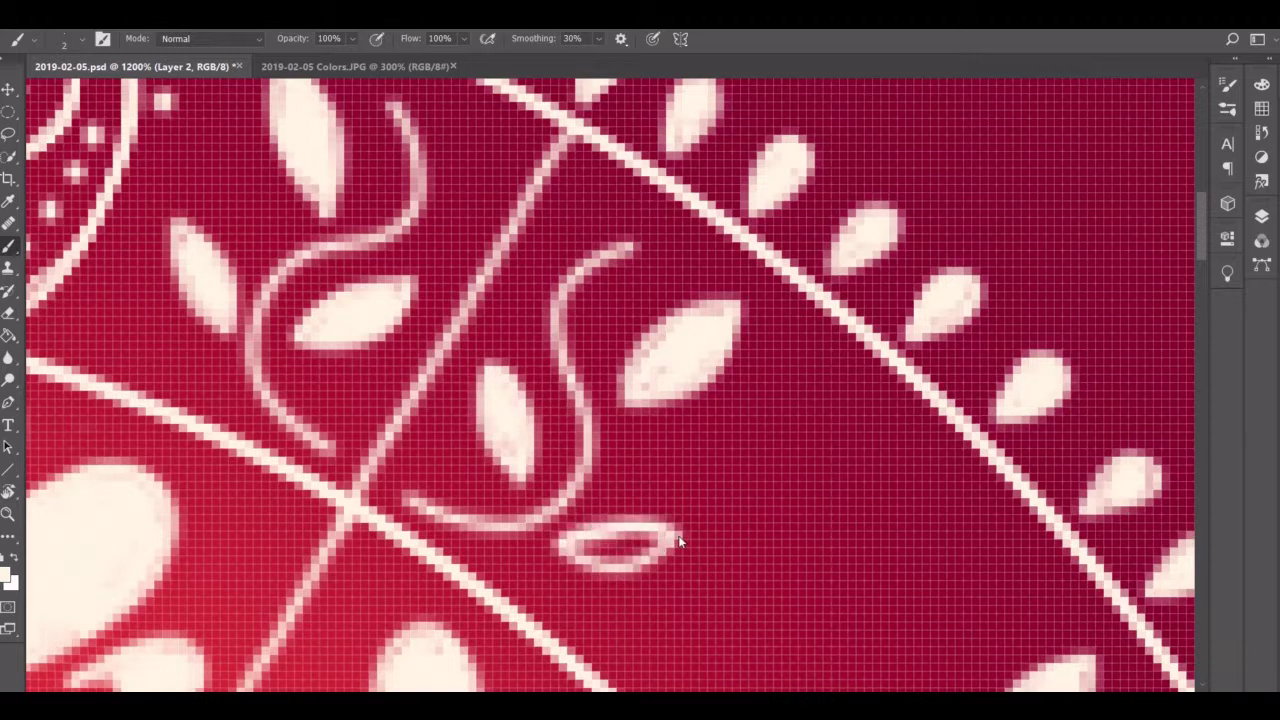
pyautogui.moveTo(590, 558)
pyautogui.mouseDown()
pyautogui.moveTo(675, 530)
pyautogui.moveTo(650, 540)
pyautogui.mouseUp()
# Step: Draw a small pig-head motif with snout circle, head oval and ears
pyautogui.scroll(-5, 645, 507)
pyautogui.hscroll(3, 645, 507)
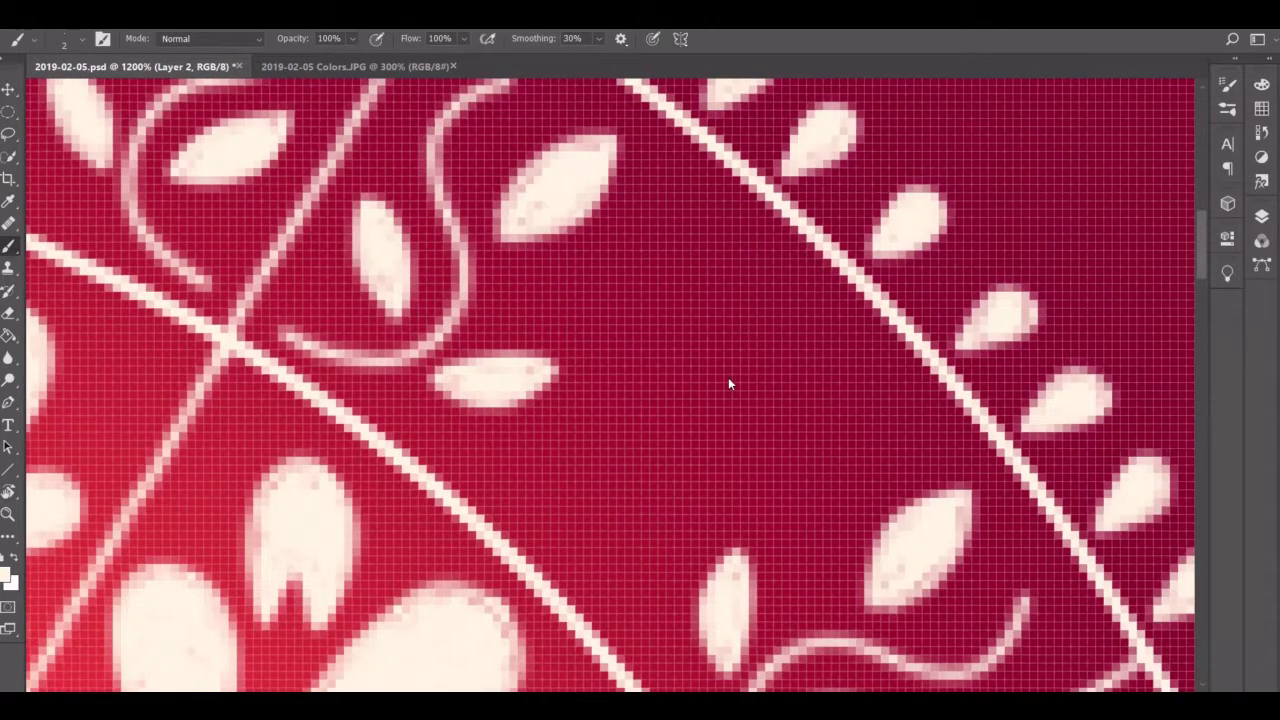
pyautogui.moveTo(697, 355)
pyautogui.mouseDown()
pyautogui.moveTo(744, 437)
pyautogui.moveTo(654, 437)
pyautogui.mouseUp()
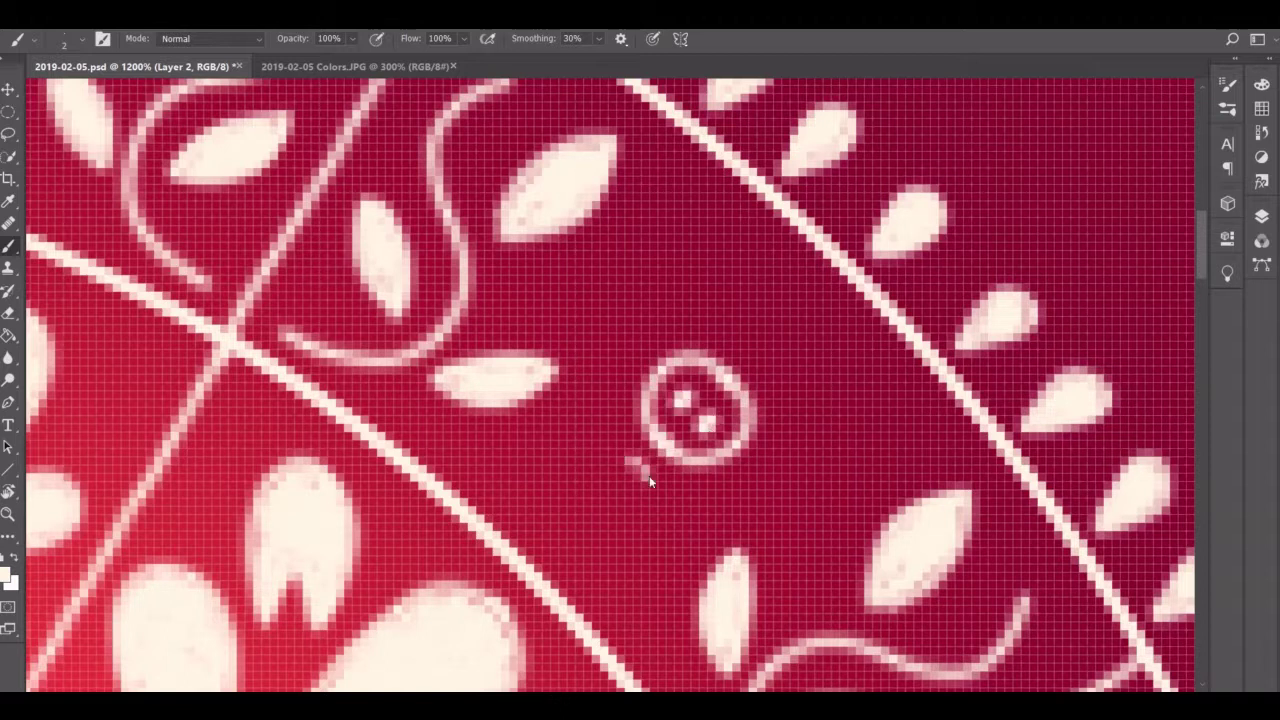
pyautogui.moveTo(649, 482)
pyautogui.mouseDown()
pyautogui.moveTo(600, 330)
pyautogui.moveTo(800, 320)
pyautogui.moveTo(790, 490)
pyautogui.moveTo(657, 462)
pyautogui.mouseUp()
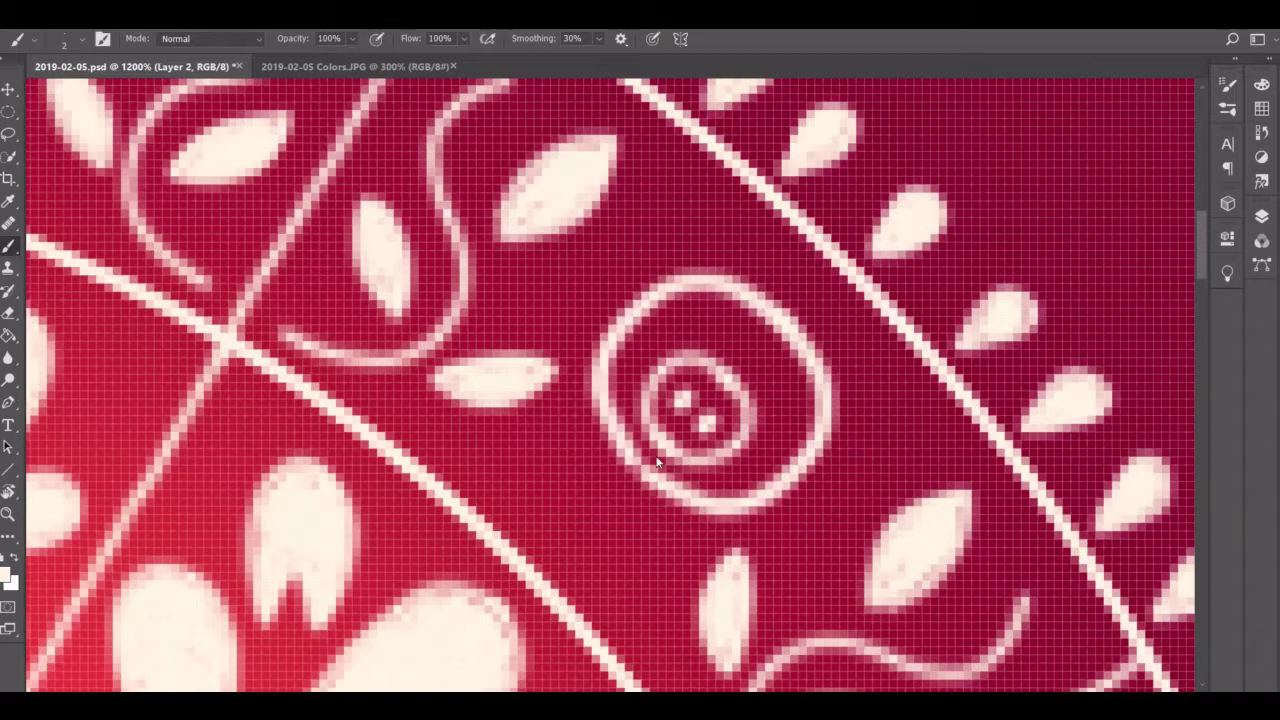
pyautogui.moveTo(745, 280)
pyautogui.mouseDown()
pyautogui.moveTo(770, 240)
pyautogui.moveTo(705, 190)
pyautogui.moveTo(630, 255)
pyautogui.moveTo(700, 270)
pyautogui.mouseUp()
pyautogui.moveTo(840, 340)
pyautogui.mouseDown()
pyautogui.moveTo(832, 407)
pyautogui.moveTo(858, 420)
pyautogui.mouseUp()
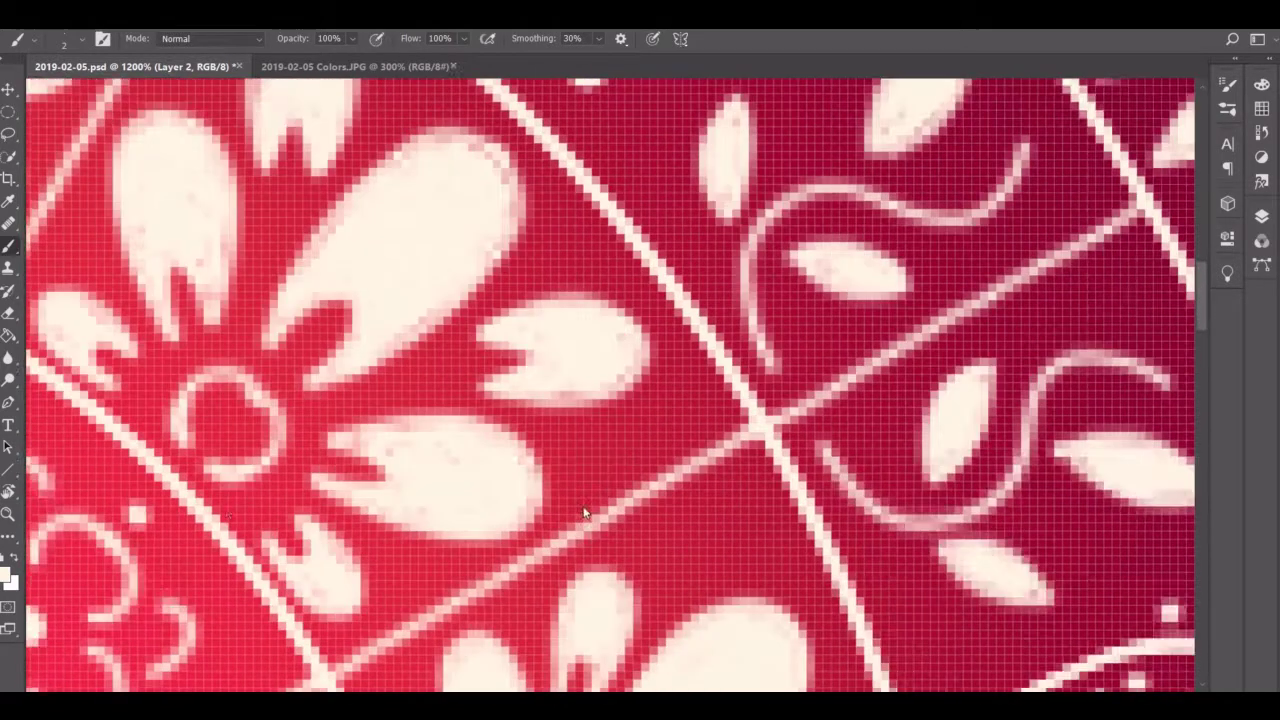
# Step: Erase the centre of a large flower with the Eraser
pyautogui.moveTo(240, 330); pyautogui.dragTo(607, 324)
pyautogui.press('e')
pyautogui.moveTo(600, 390)
pyautogui.mouseDown()
pyautogui.moveTo(588, 466)
pyautogui.moveTo(609, 469)
pyautogui.moveTo(612, 404)
pyautogui.mouseUp()
# Step: Repaint the flower's centre as a thicker ring, then fit the whole mandala on screen
pyautogui.press('b')
pyautogui.click(585, 426)
pyautogui.press('z')
pyautogui.hotkey('ctrl', '0')
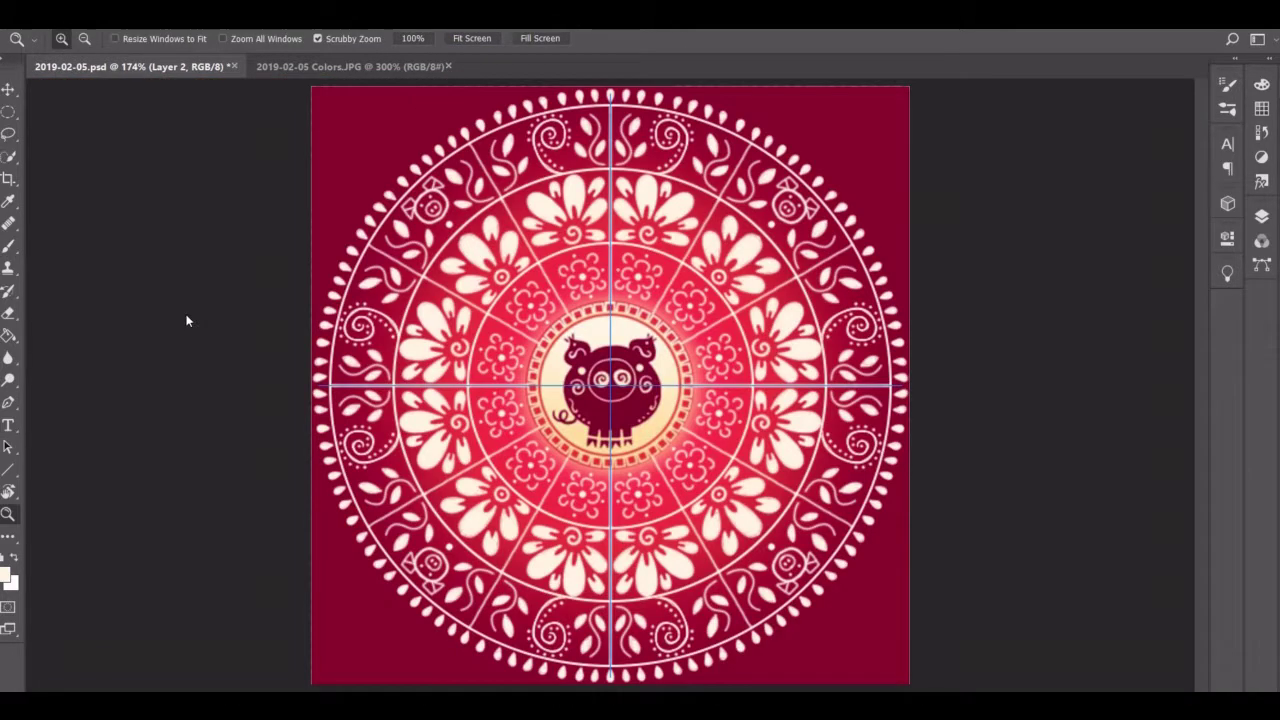